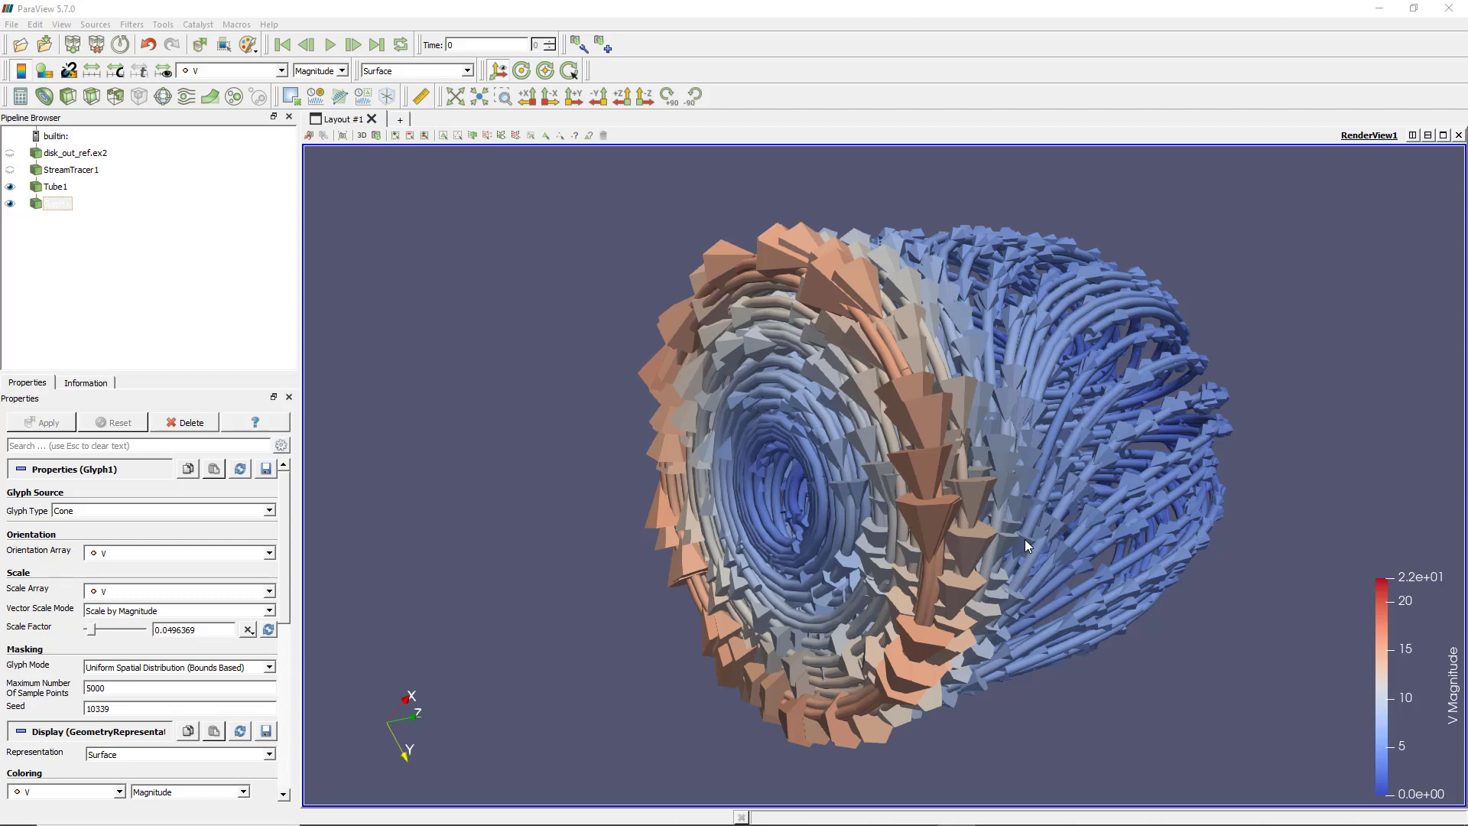
- Examine the finished streamline tubes and cone glyphs from several angles and distances
drag(1025, 539, 952, 474)
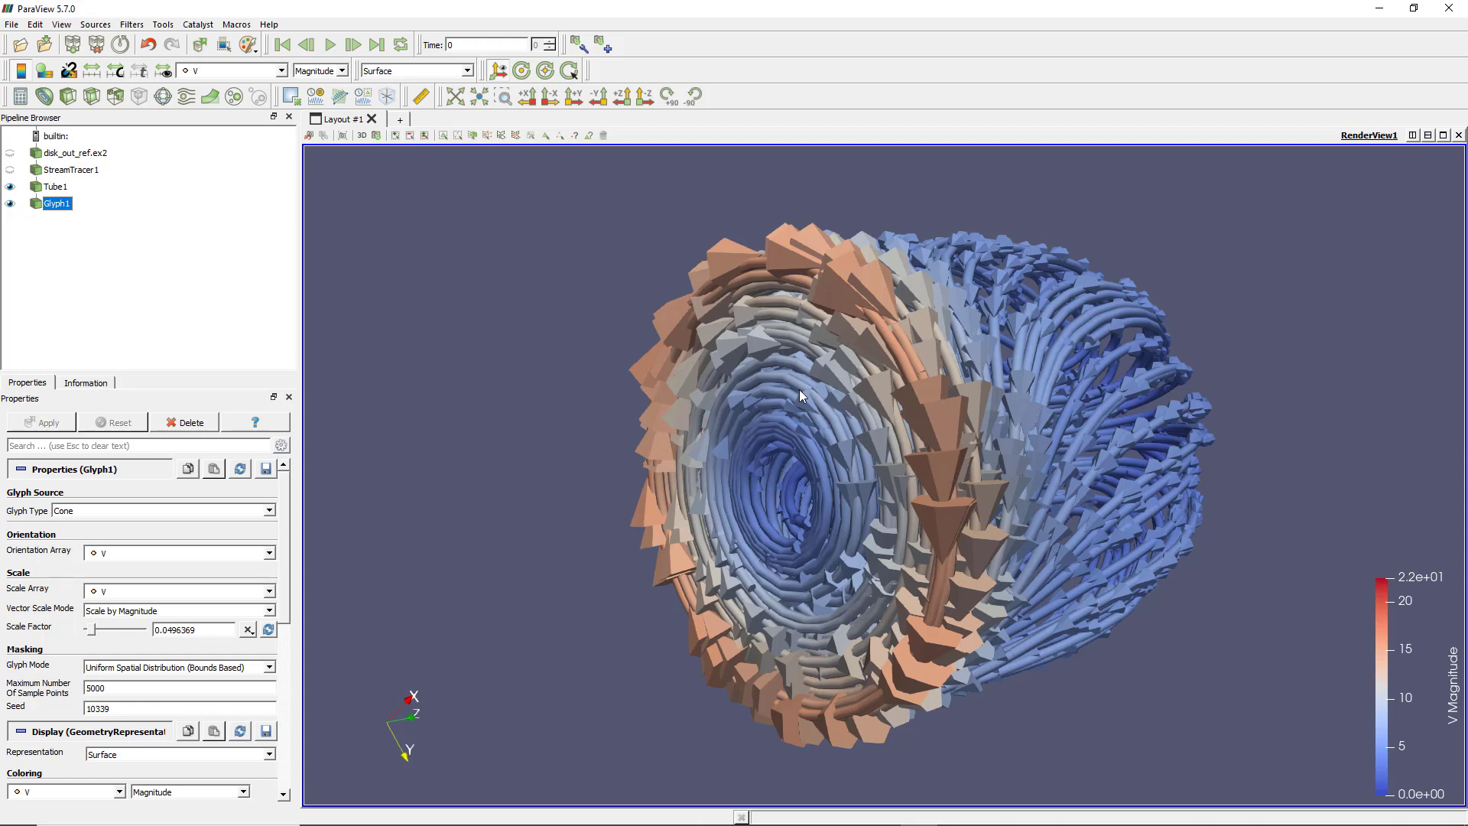
drag(800, 389, 943, 422)
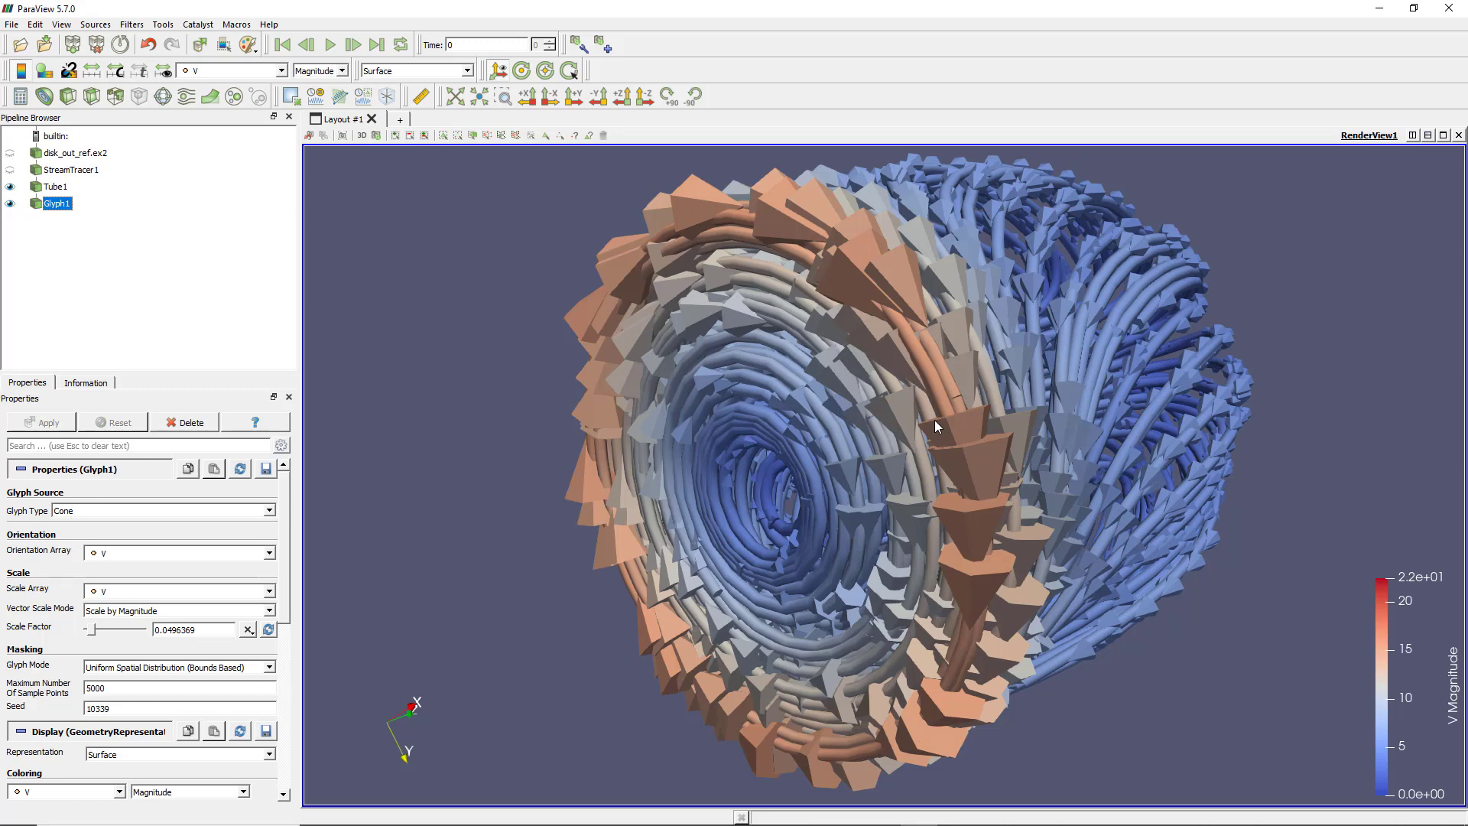
drag(958, 451, 842, 331)
drag(975, 465, 1059, 460)
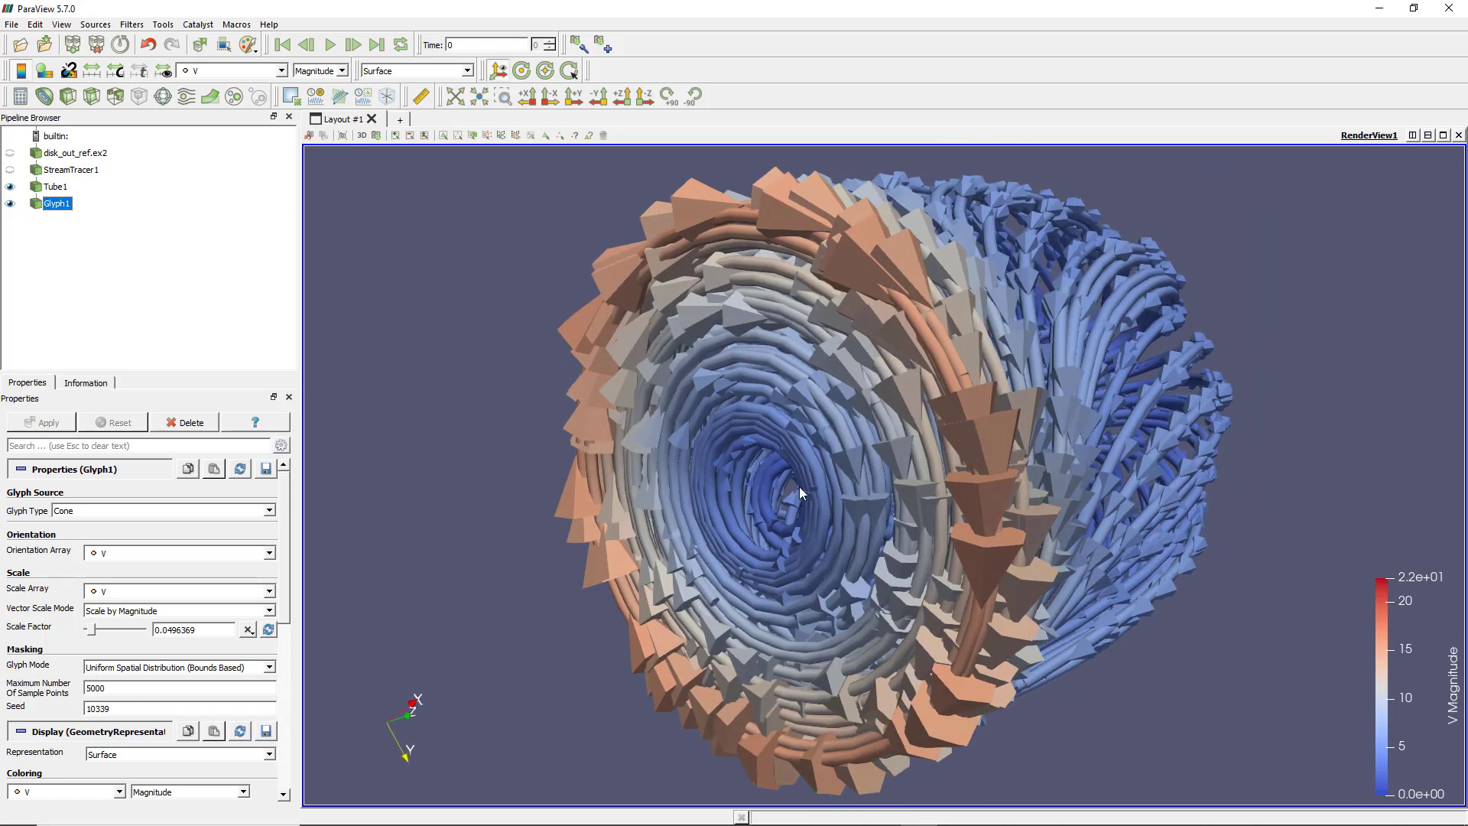
scroll(800, 487, down, 2)
drag(916, 471, 952, 402)
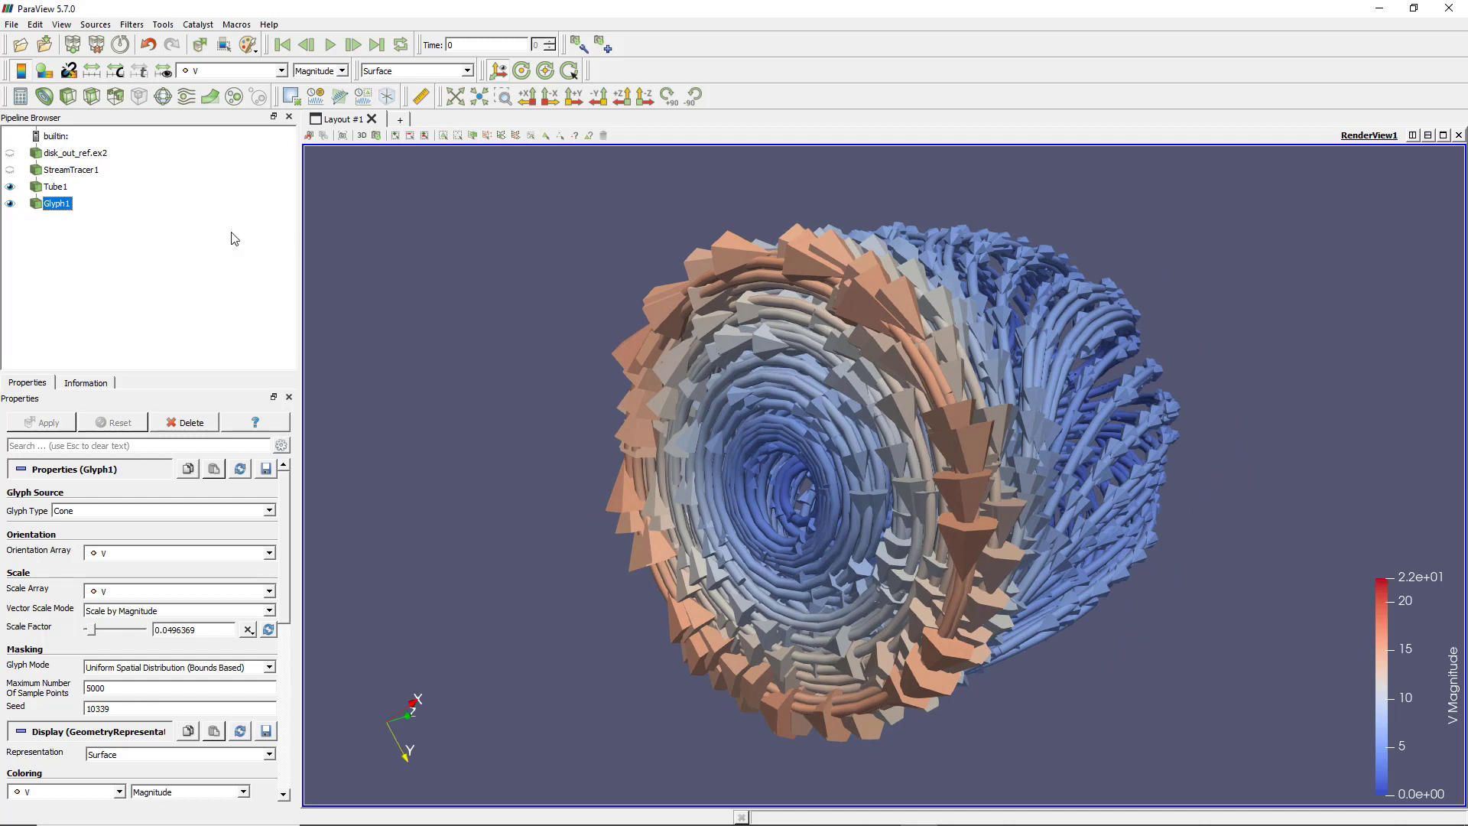
- Reset the session, discarding the whole current visualization and its pipeline
click(122, 46)
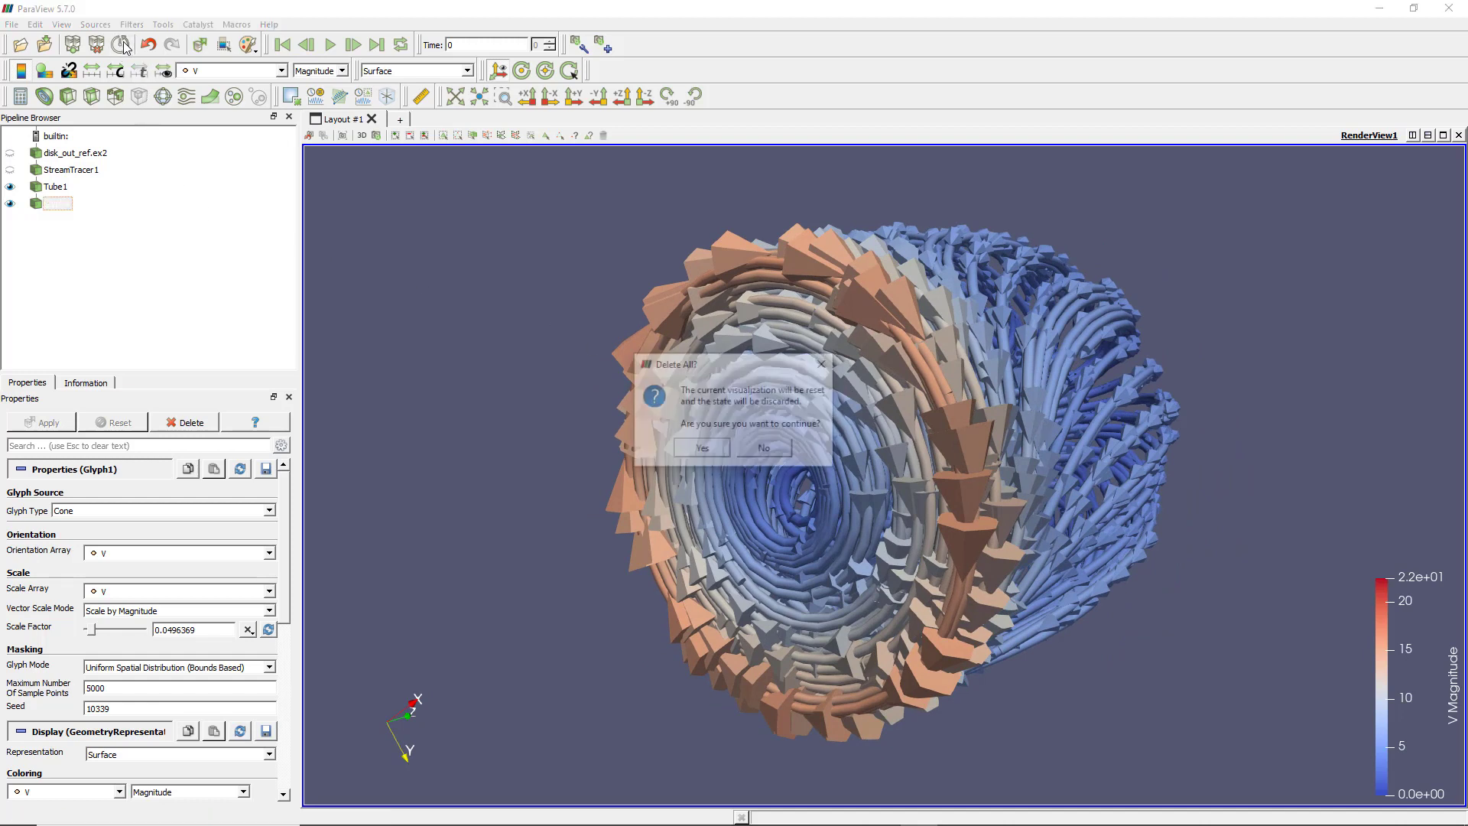
click(702, 451)
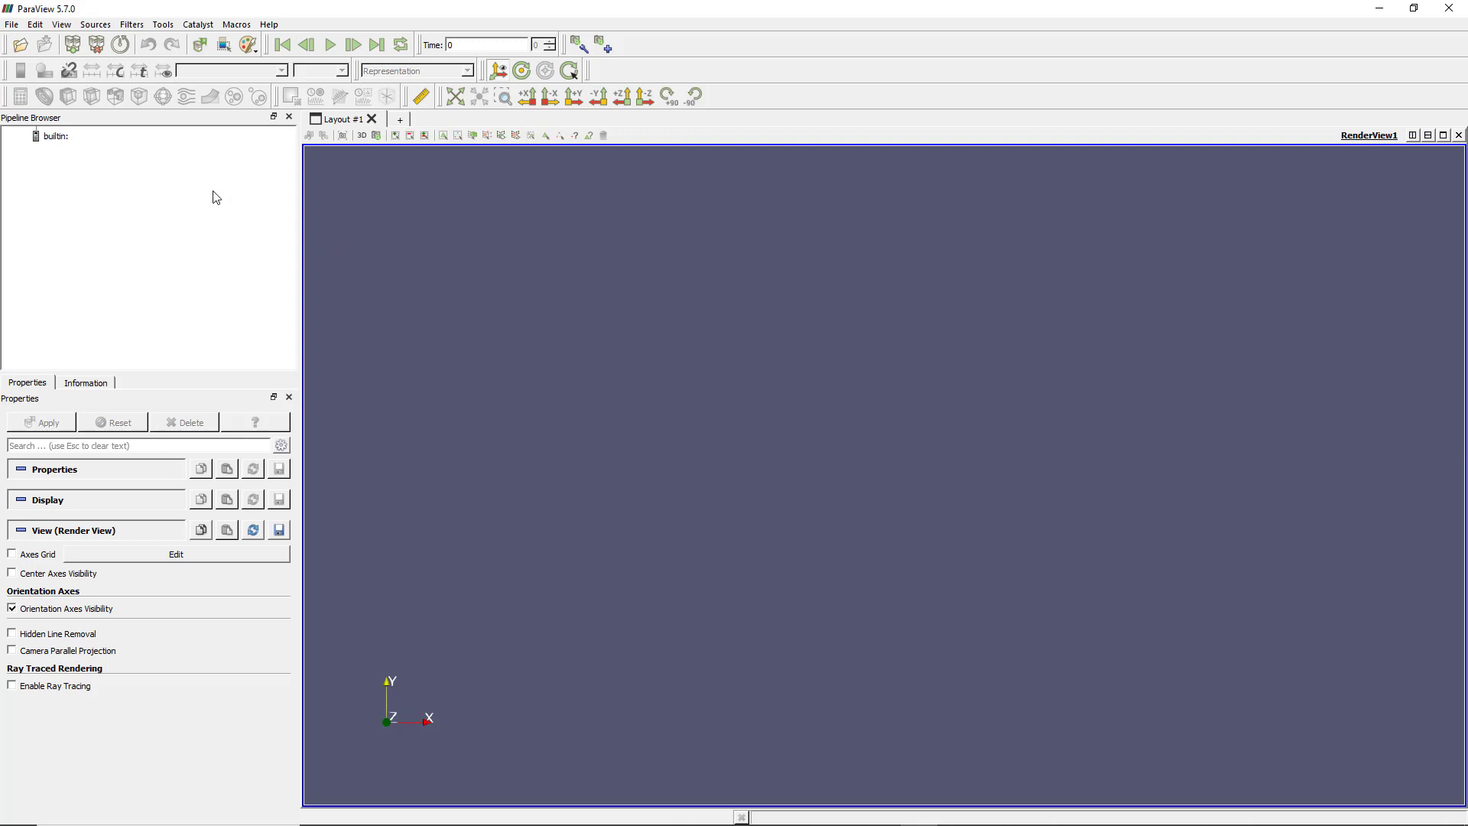
- Open disk_out_ref.ex2 from the examples folder on the builtin server and load it into the render view
right_click(66, 138)
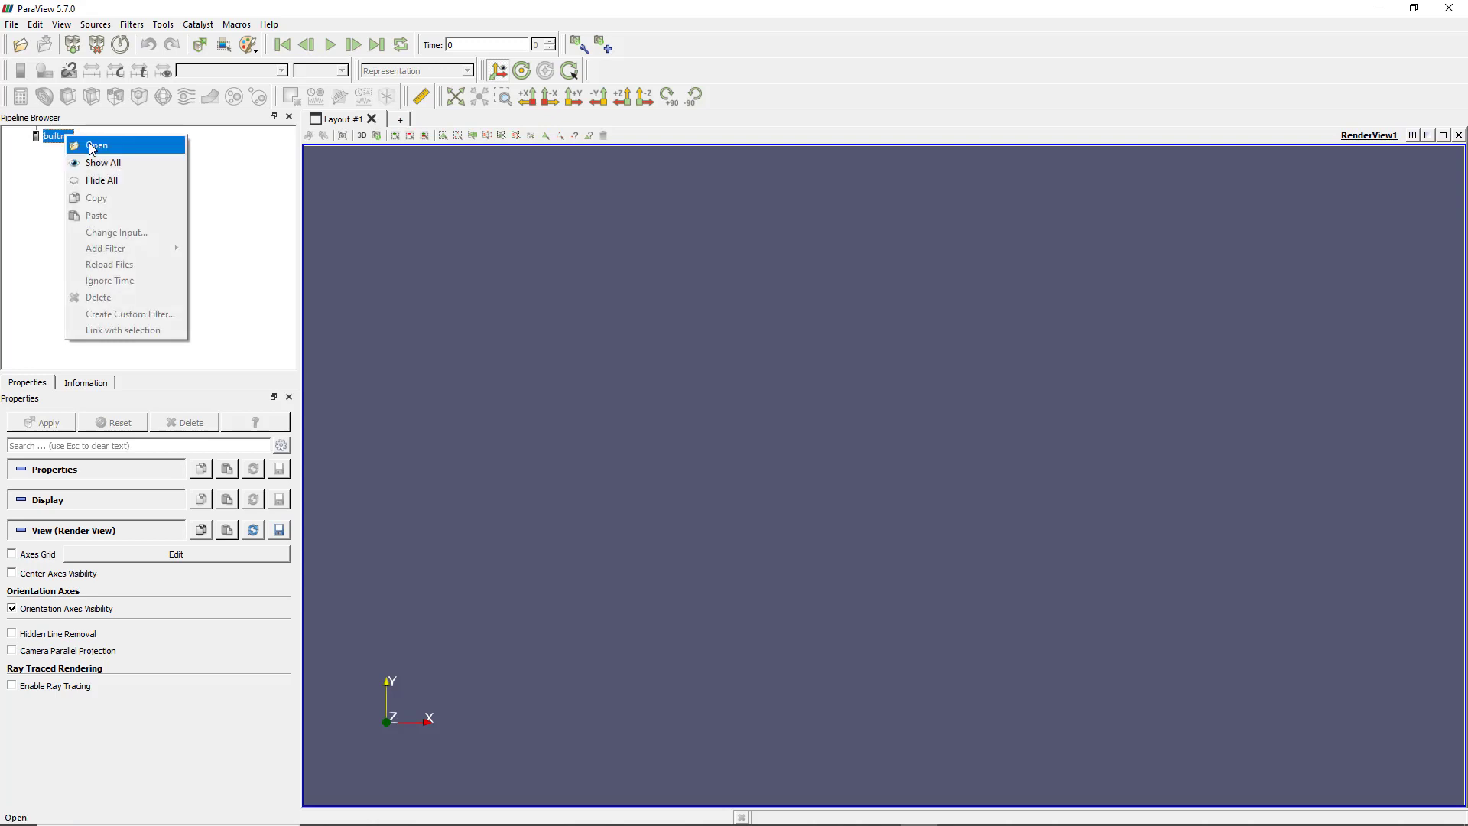
click(95, 144)
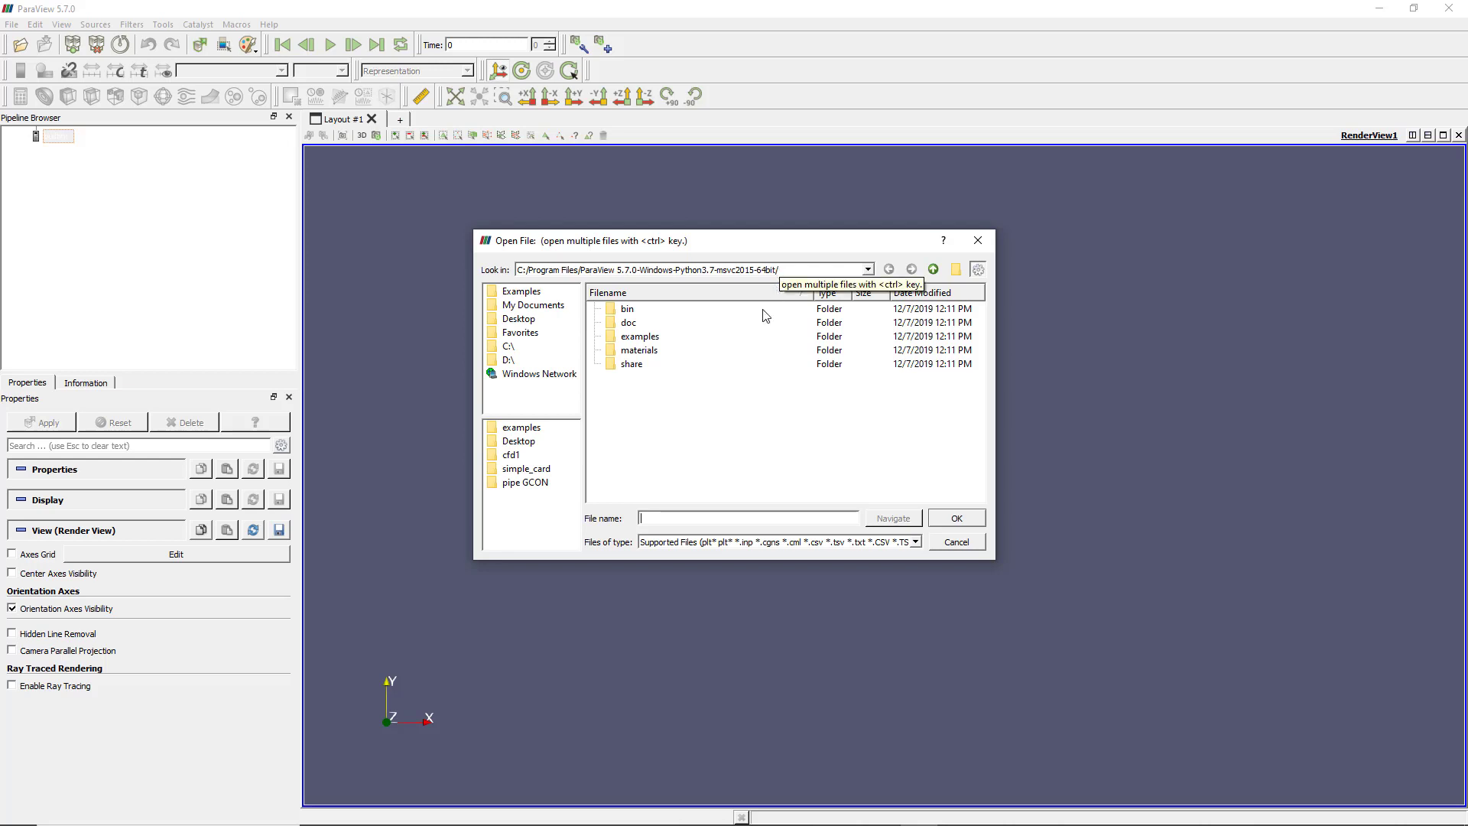
double_click(634, 337)
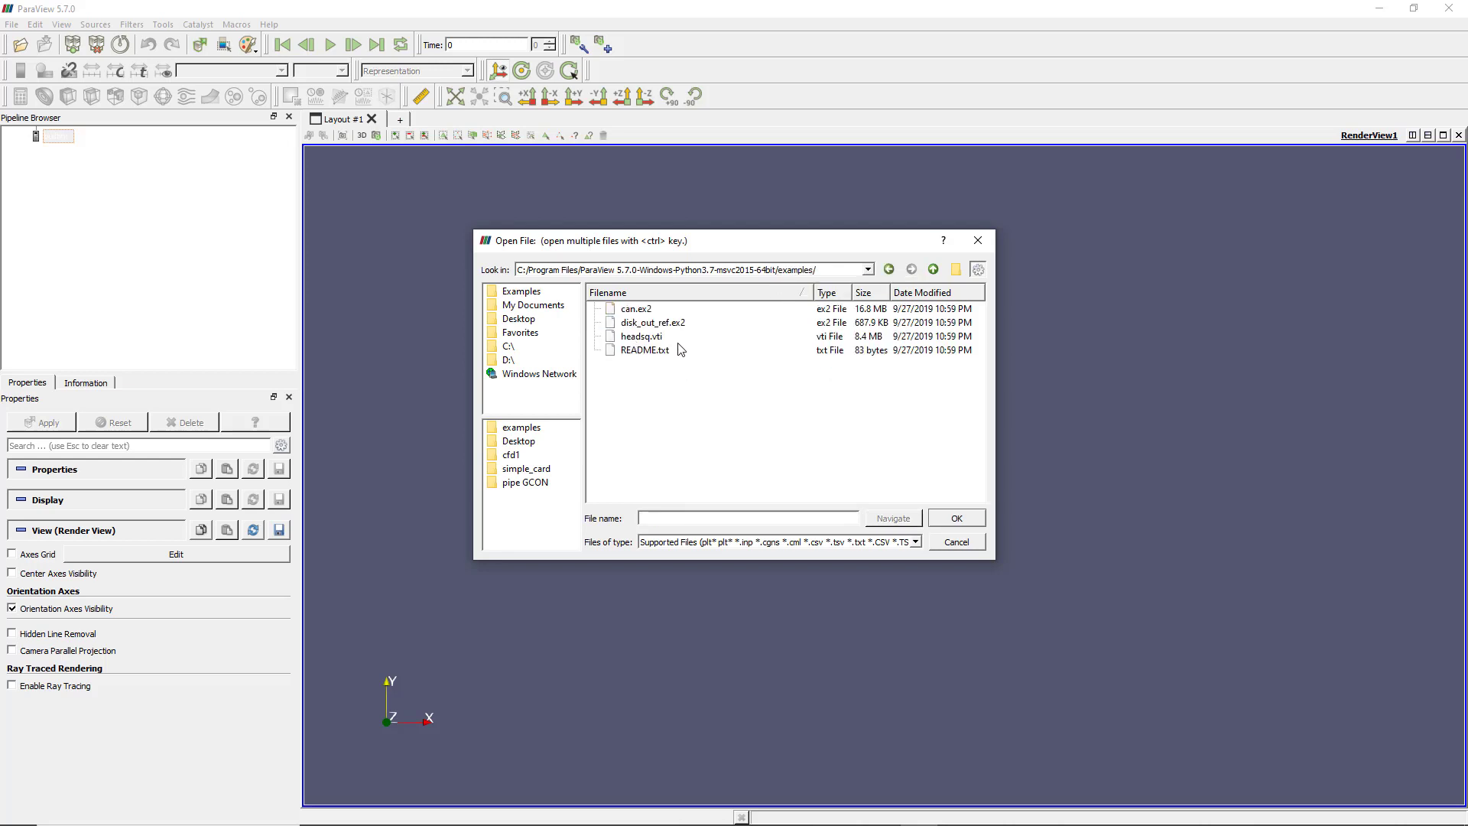
click(656, 325)
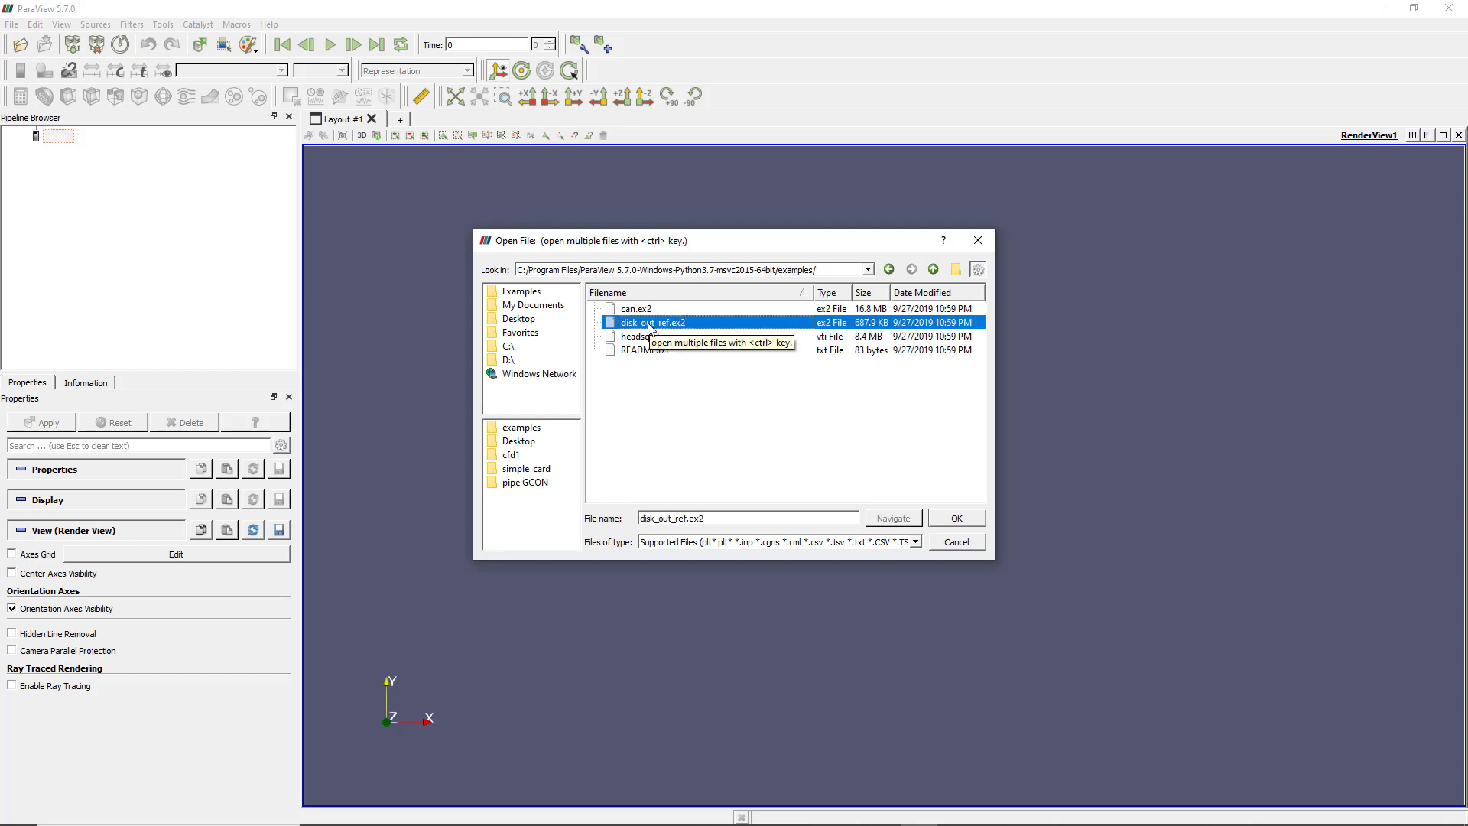
click(966, 520)
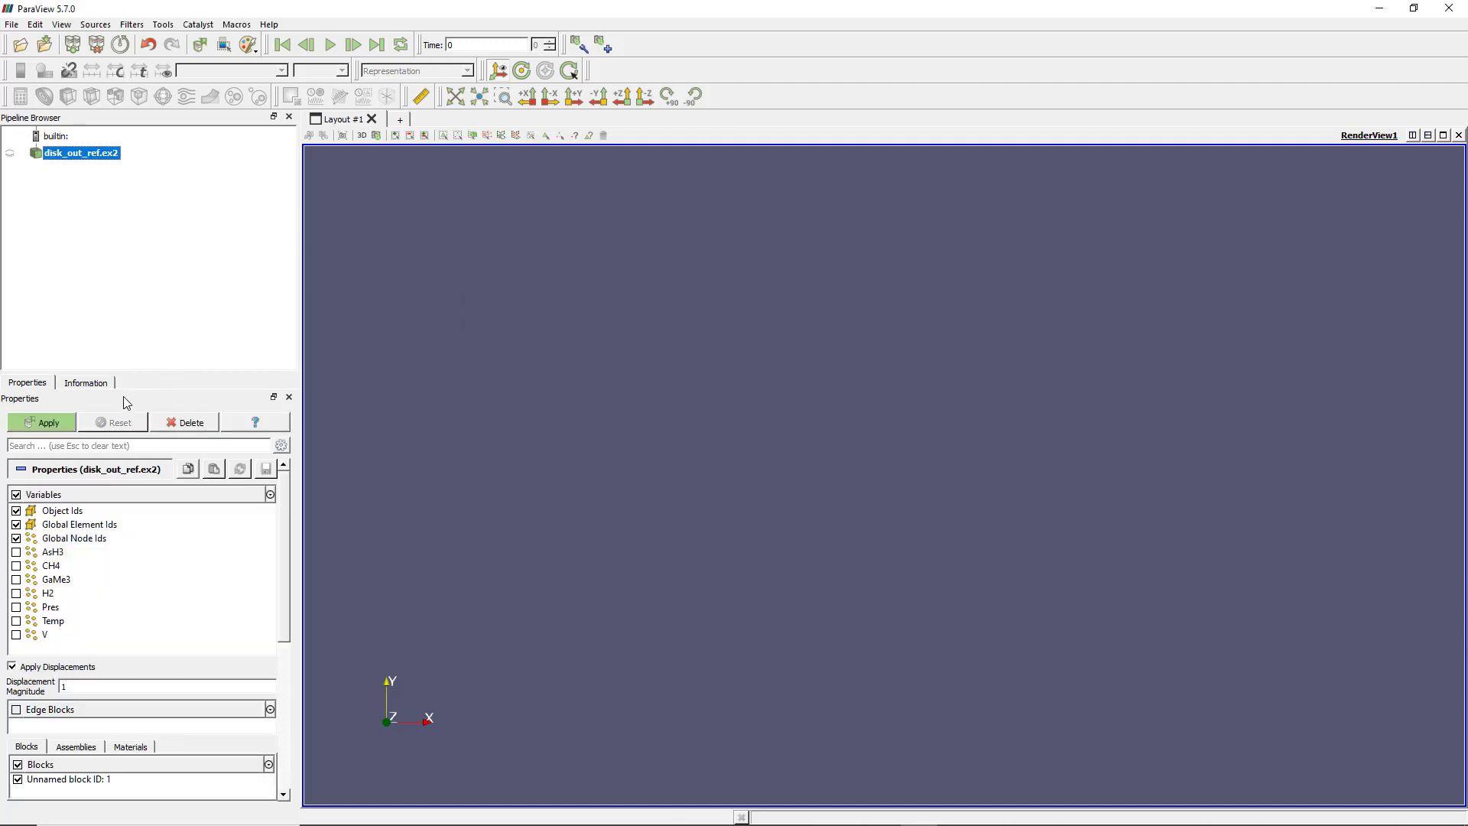
click(61, 423)
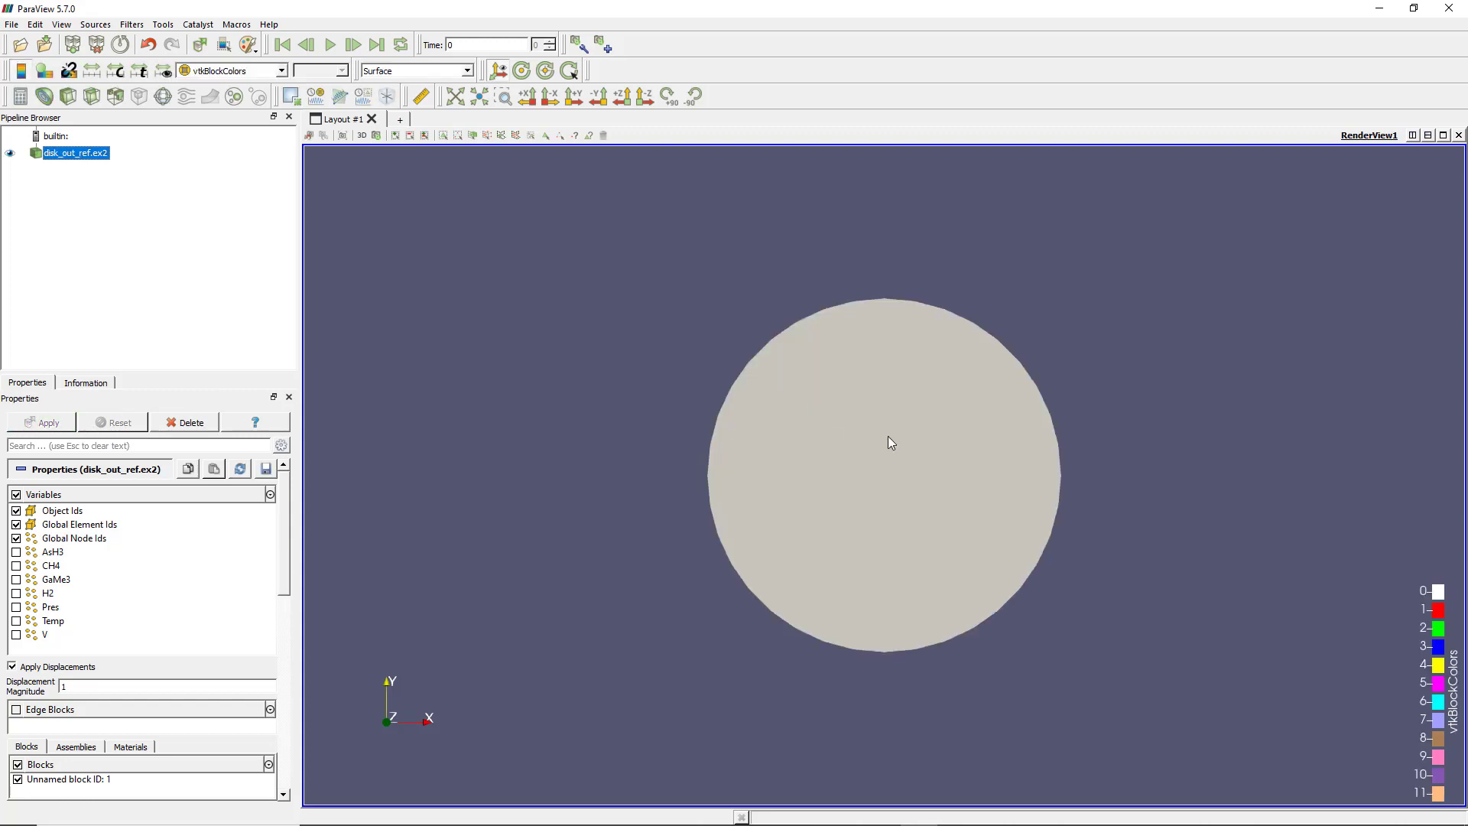
drag(888, 438, 770, 474)
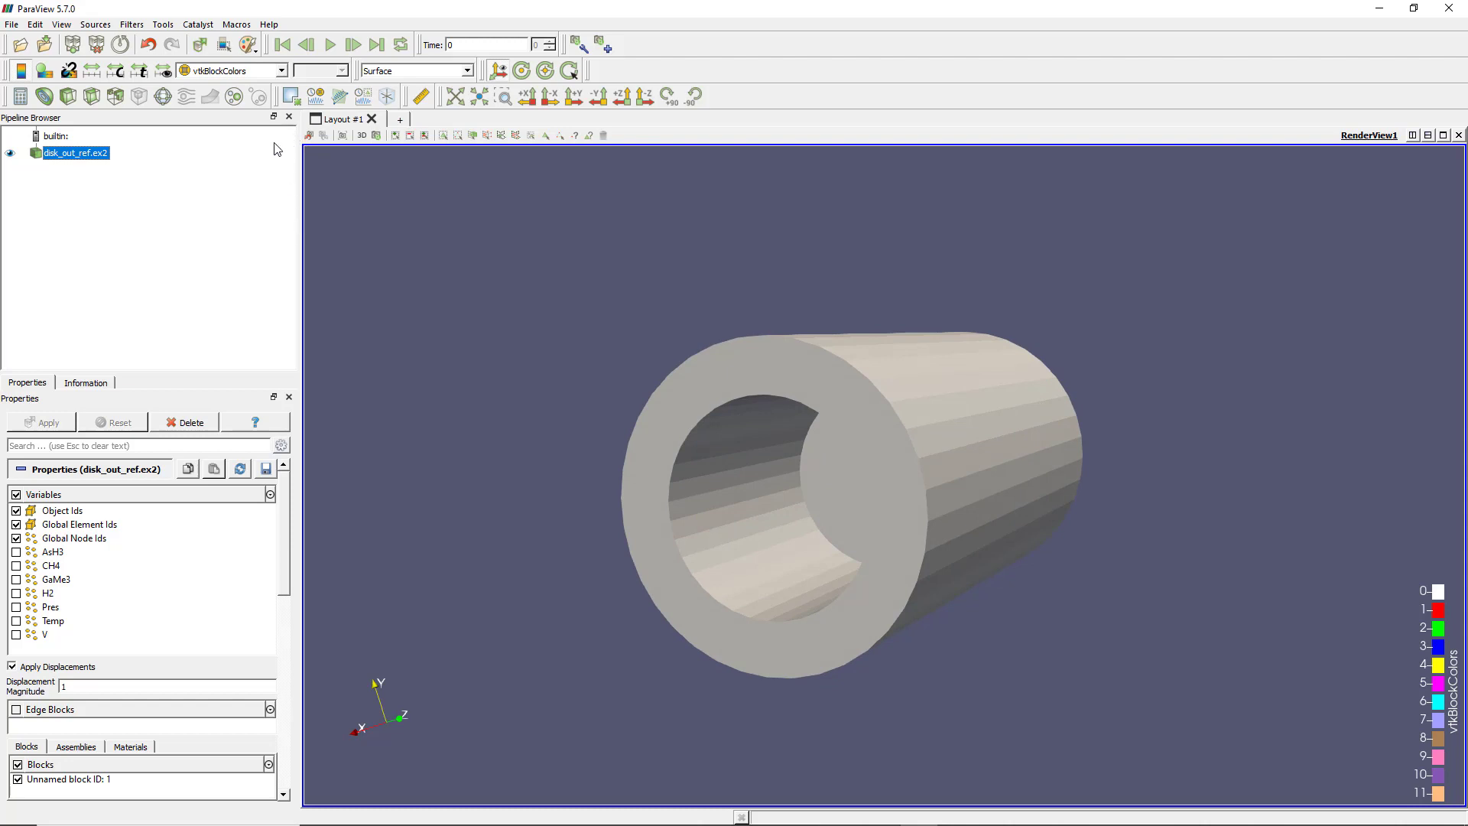
- Enable the V, Temp and Pres variables of disk_out_ref.ex2 and apply the change
click(281, 70)
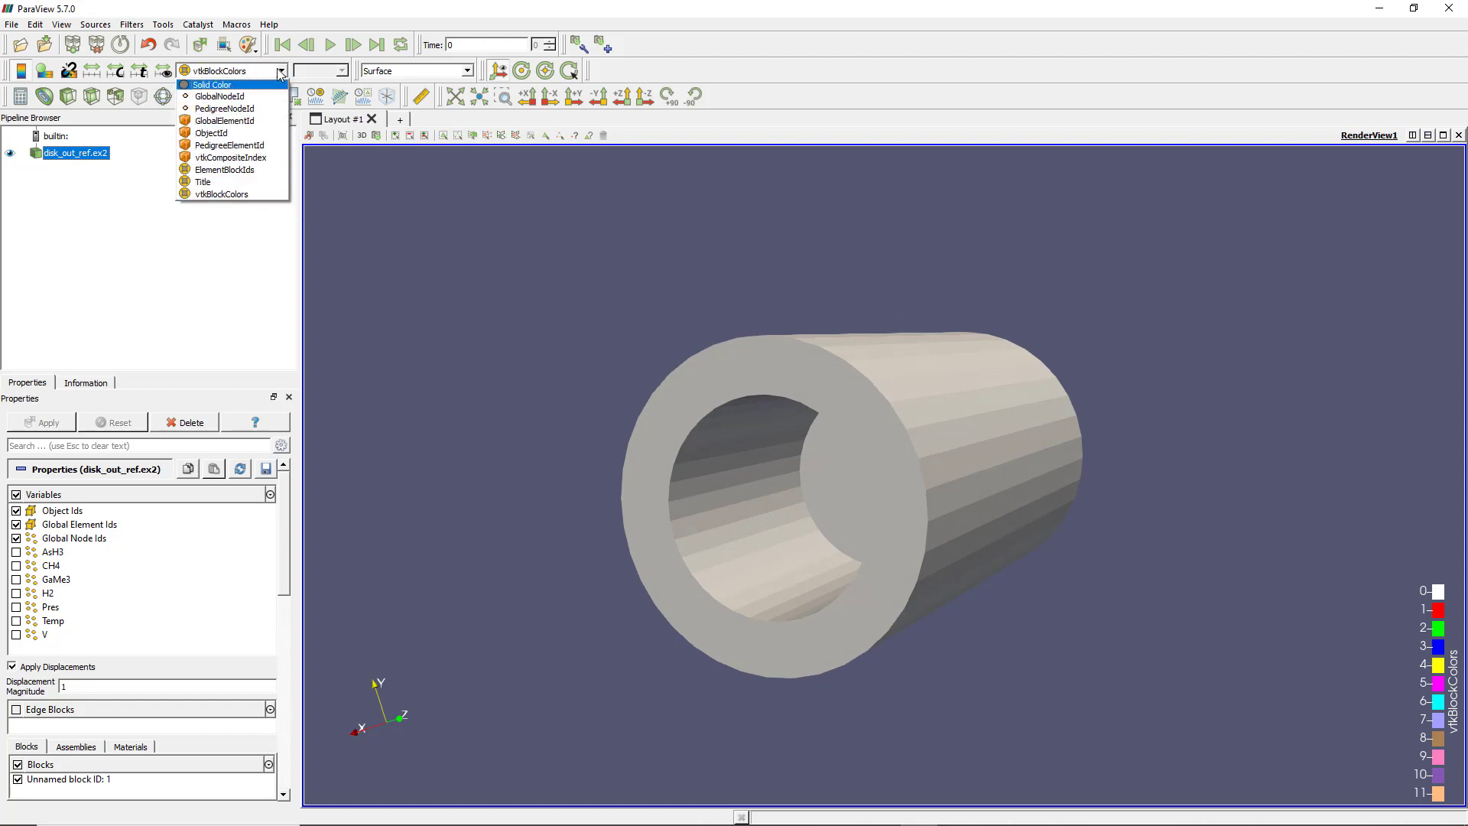
click(266, 258)
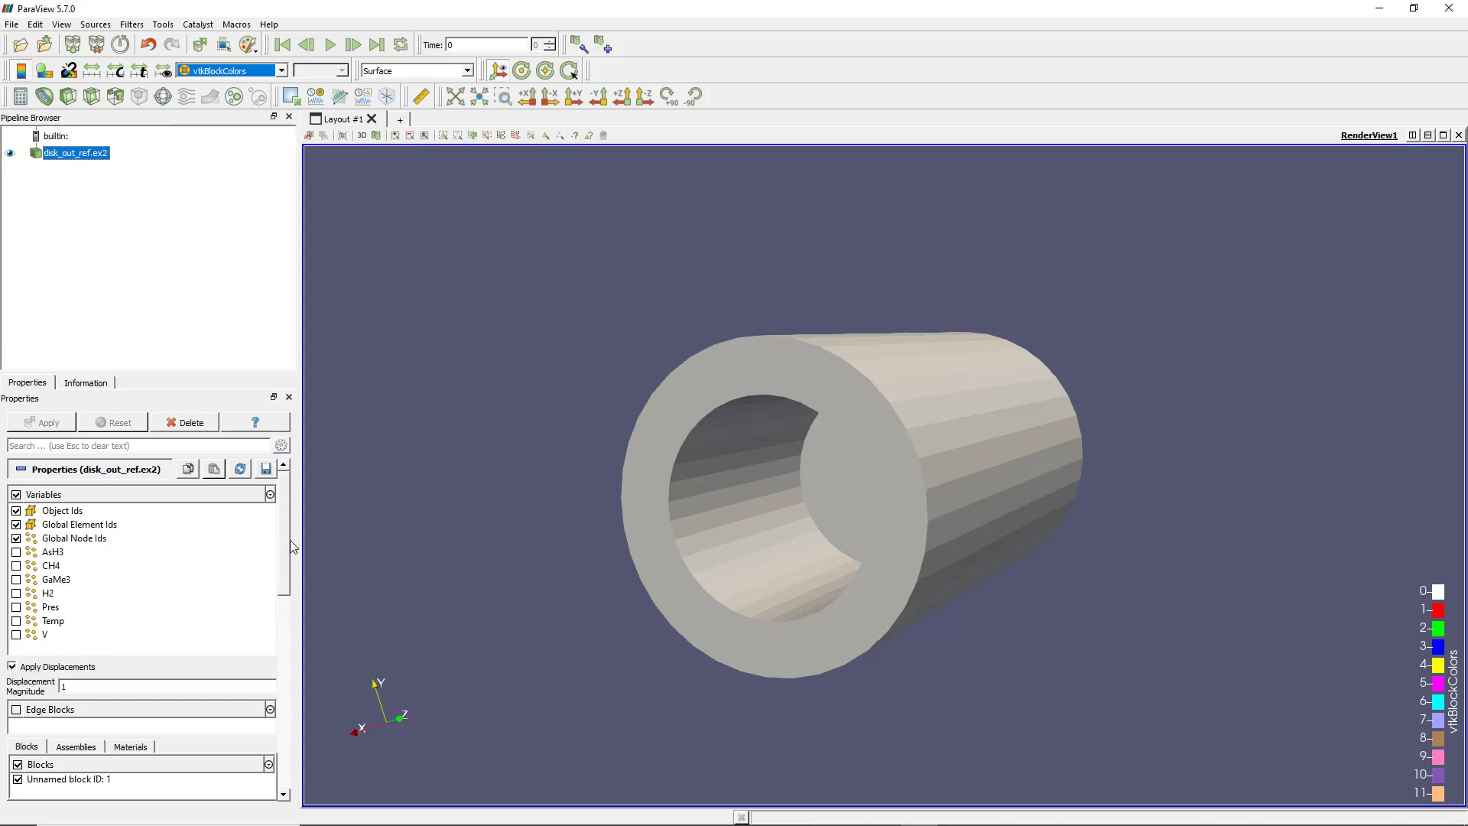
mouse_move(287, 538)
mouse_down()
mouse_move(288, 571)
mouse_move(287, 538)
mouse_up()
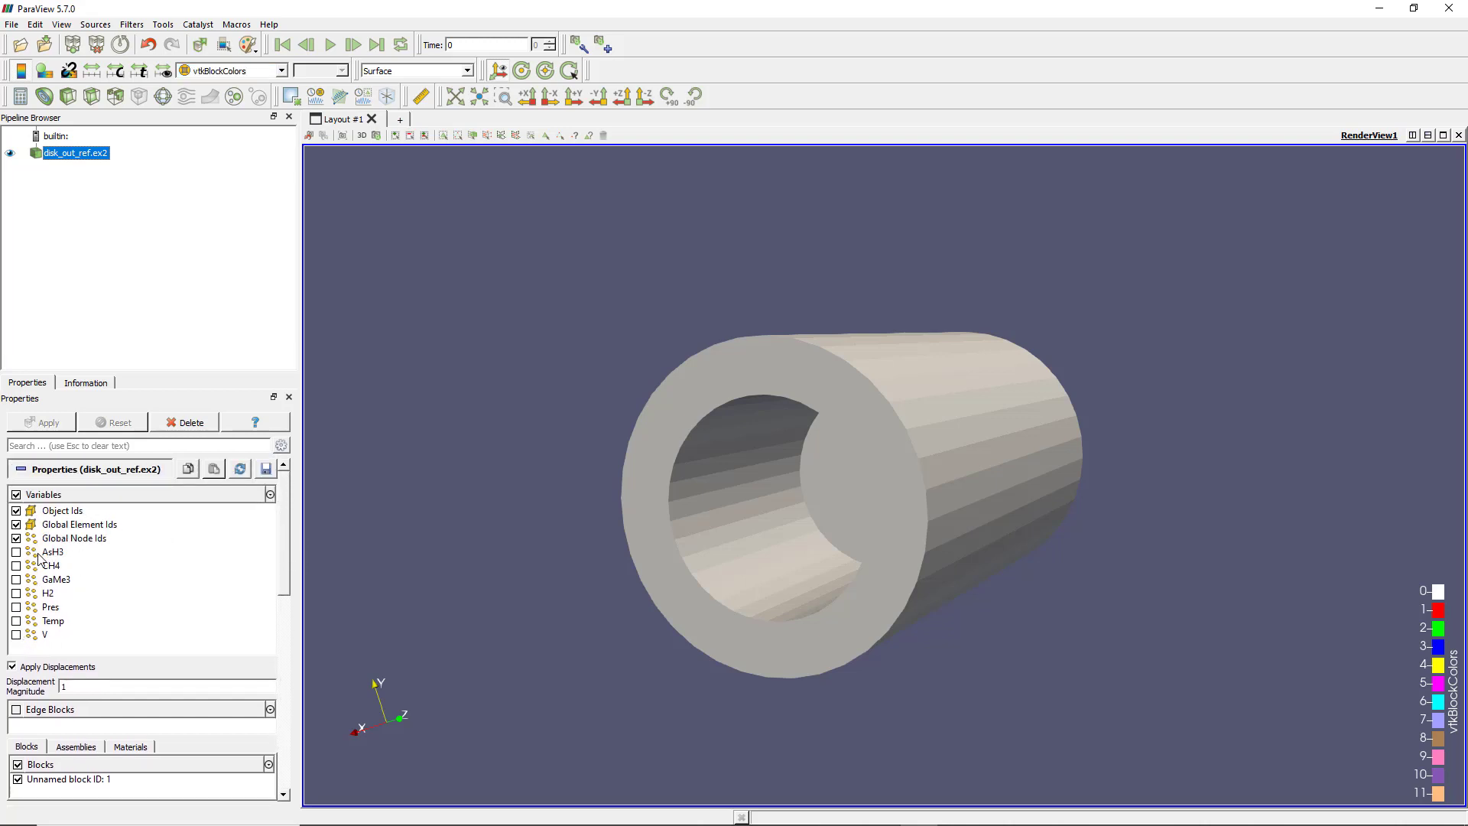
click(16, 635)
click(16, 621)
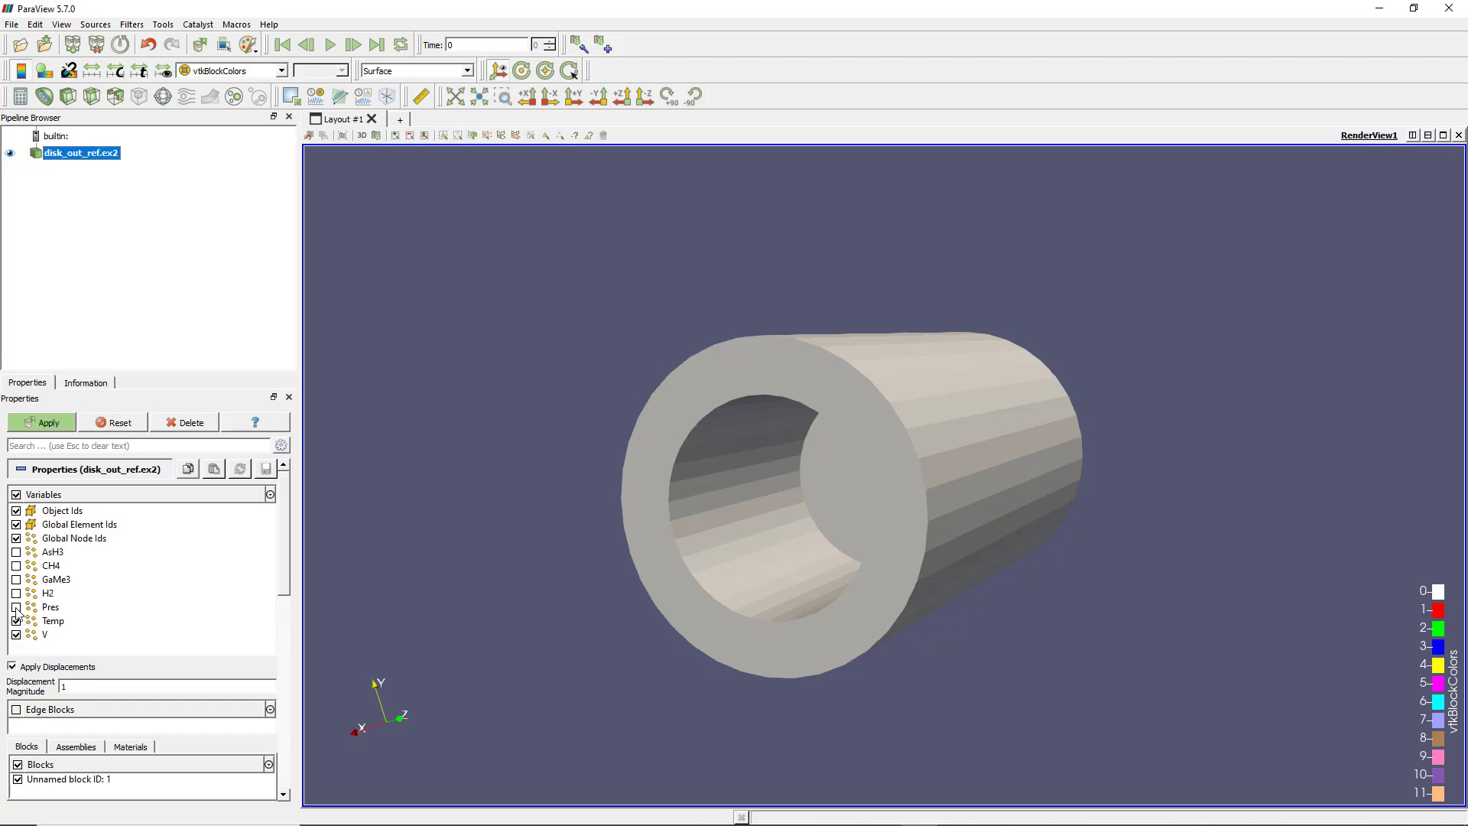
click(16, 607)
click(48, 424)
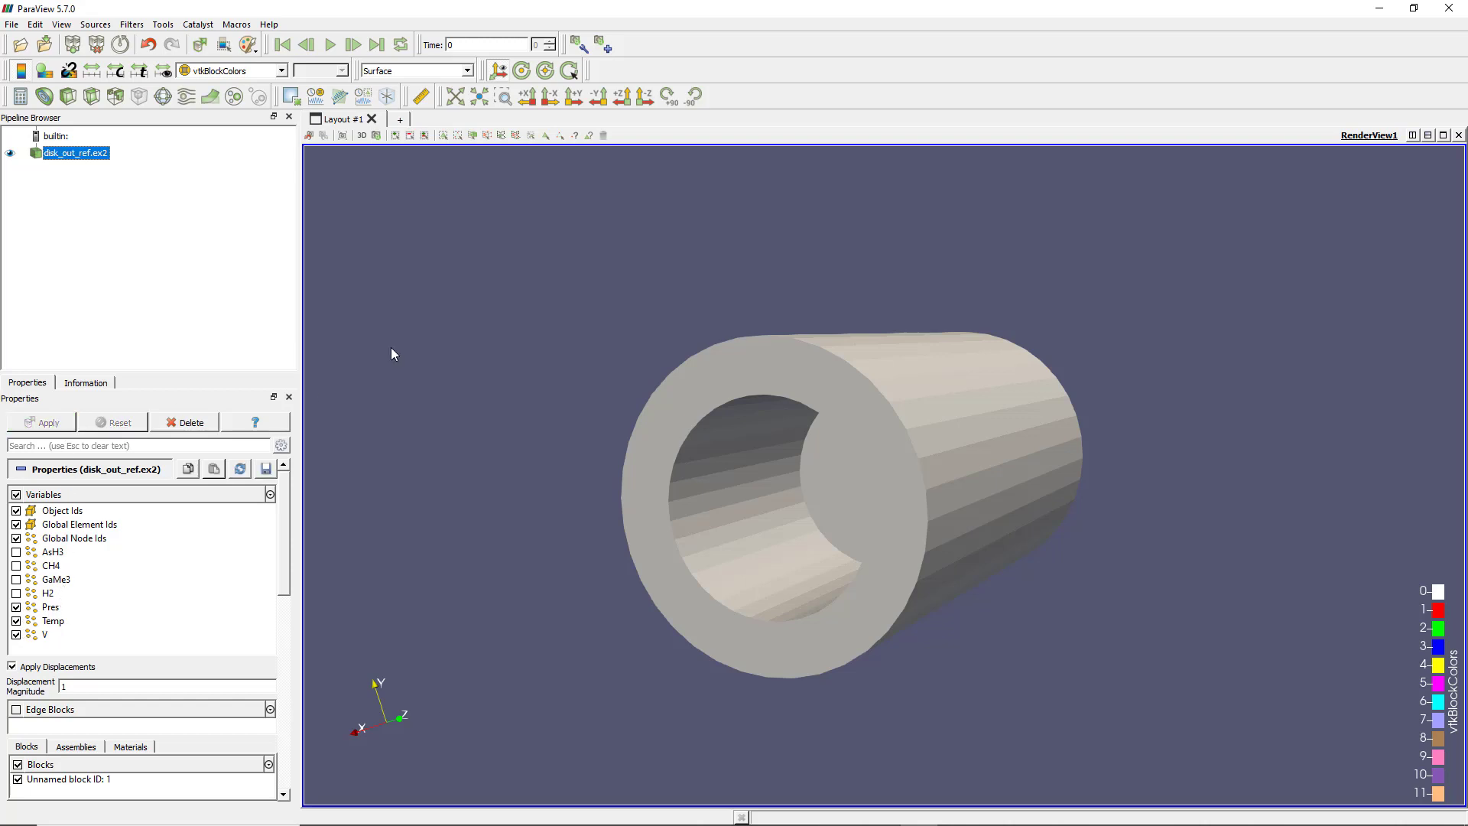
- Color the cylinder's surface by the magnitude of the V variable
click(281, 70)
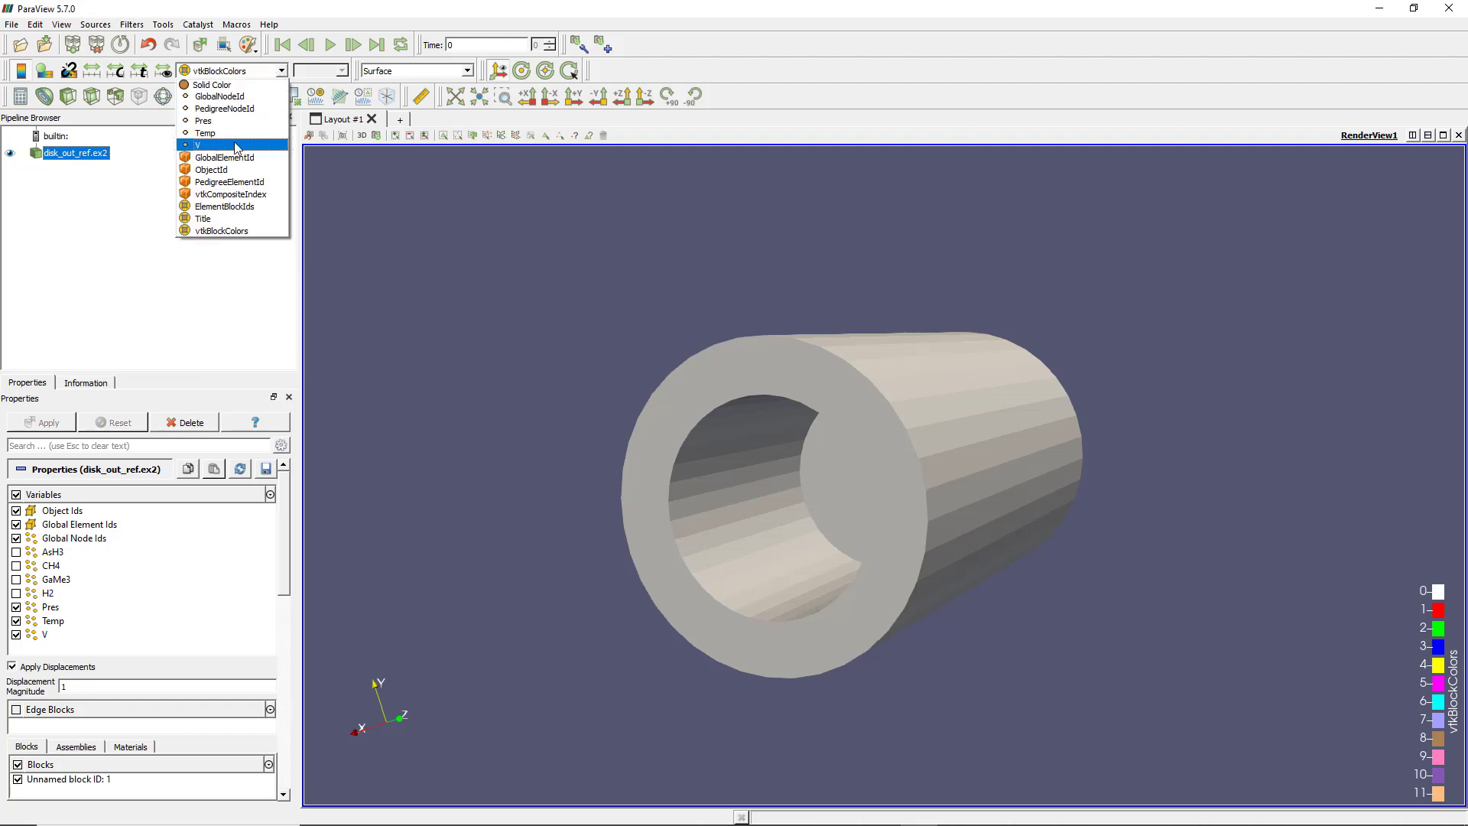
click(236, 145)
drag(928, 394, 939, 467)
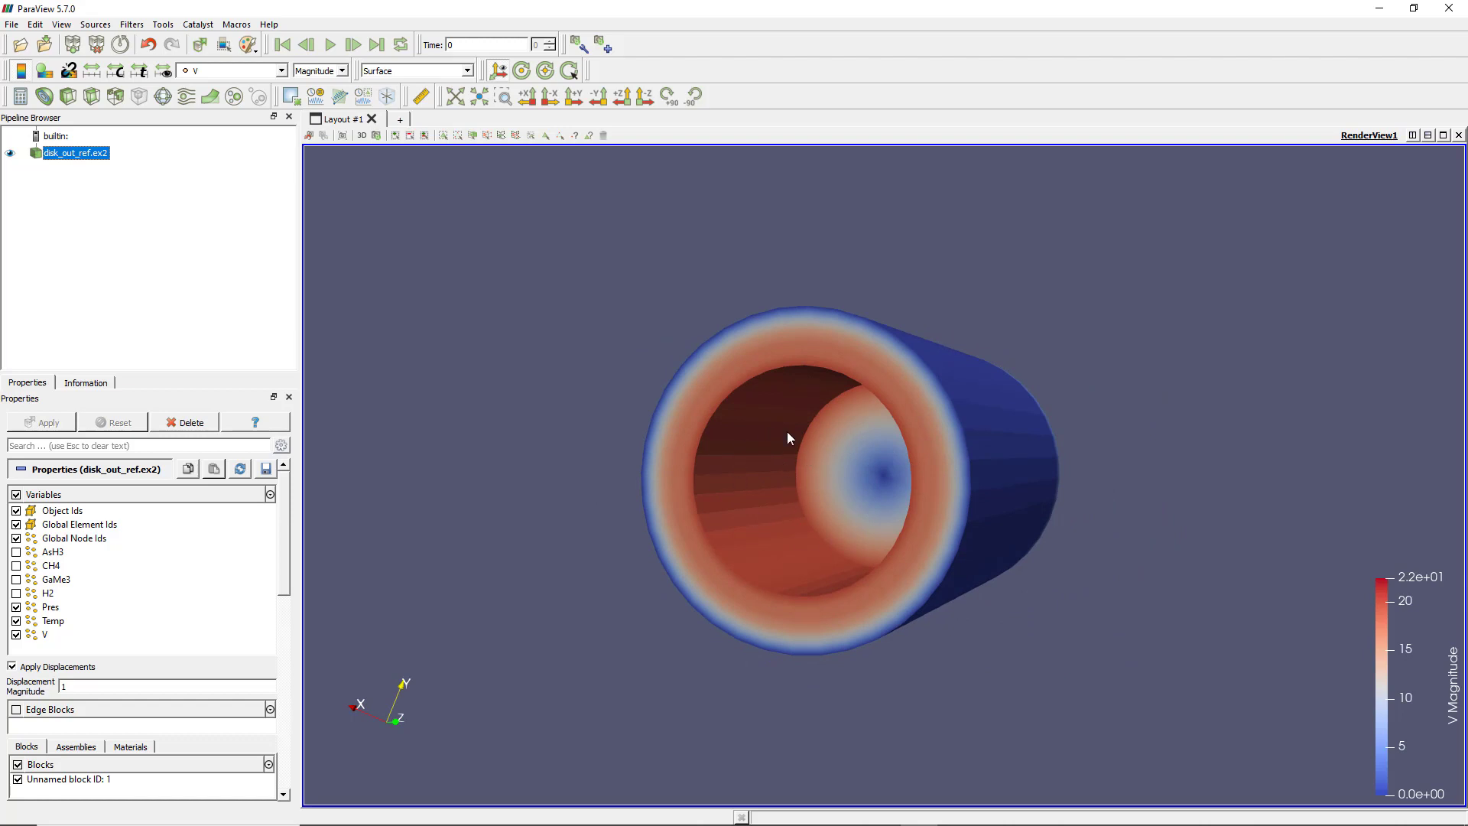
mouse_move(777, 439)
mouse_down()
mouse_move(815, 490)
mouse_move(778, 474)
mouse_move(796, 450)
mouse_up()
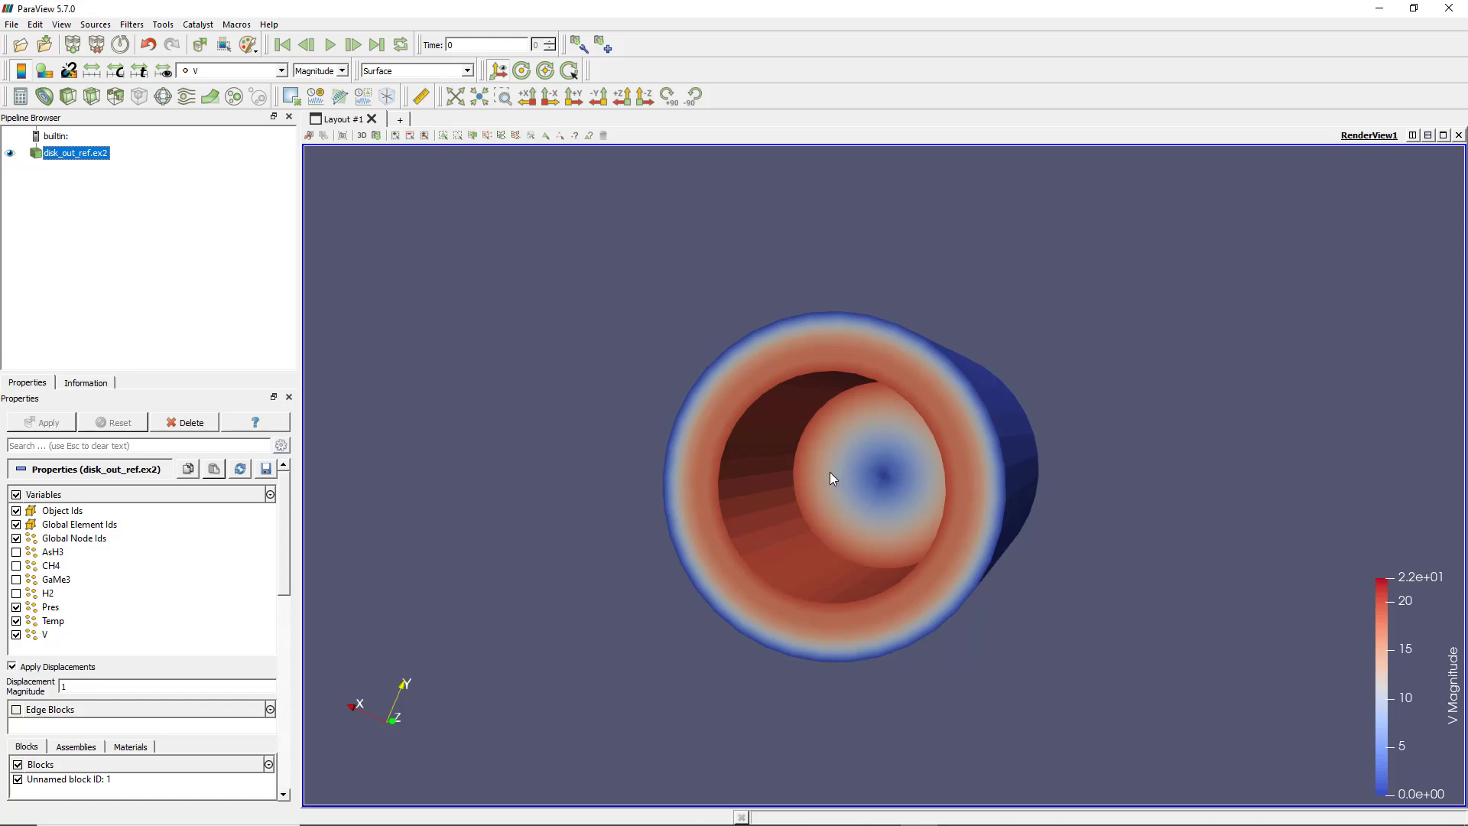
drag(876, 485, 803, 436)
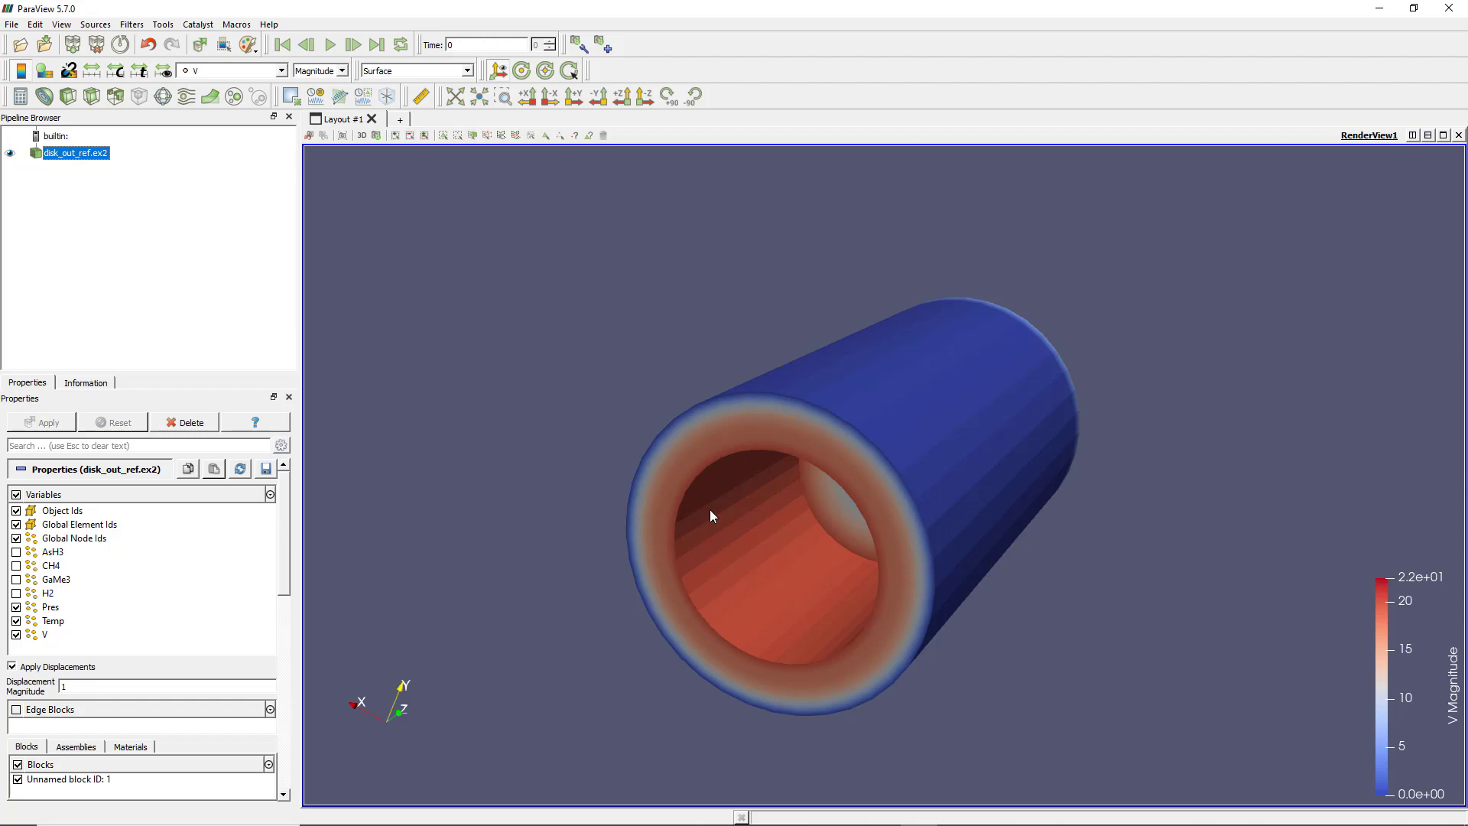
drag(905, 420, 793, 409)
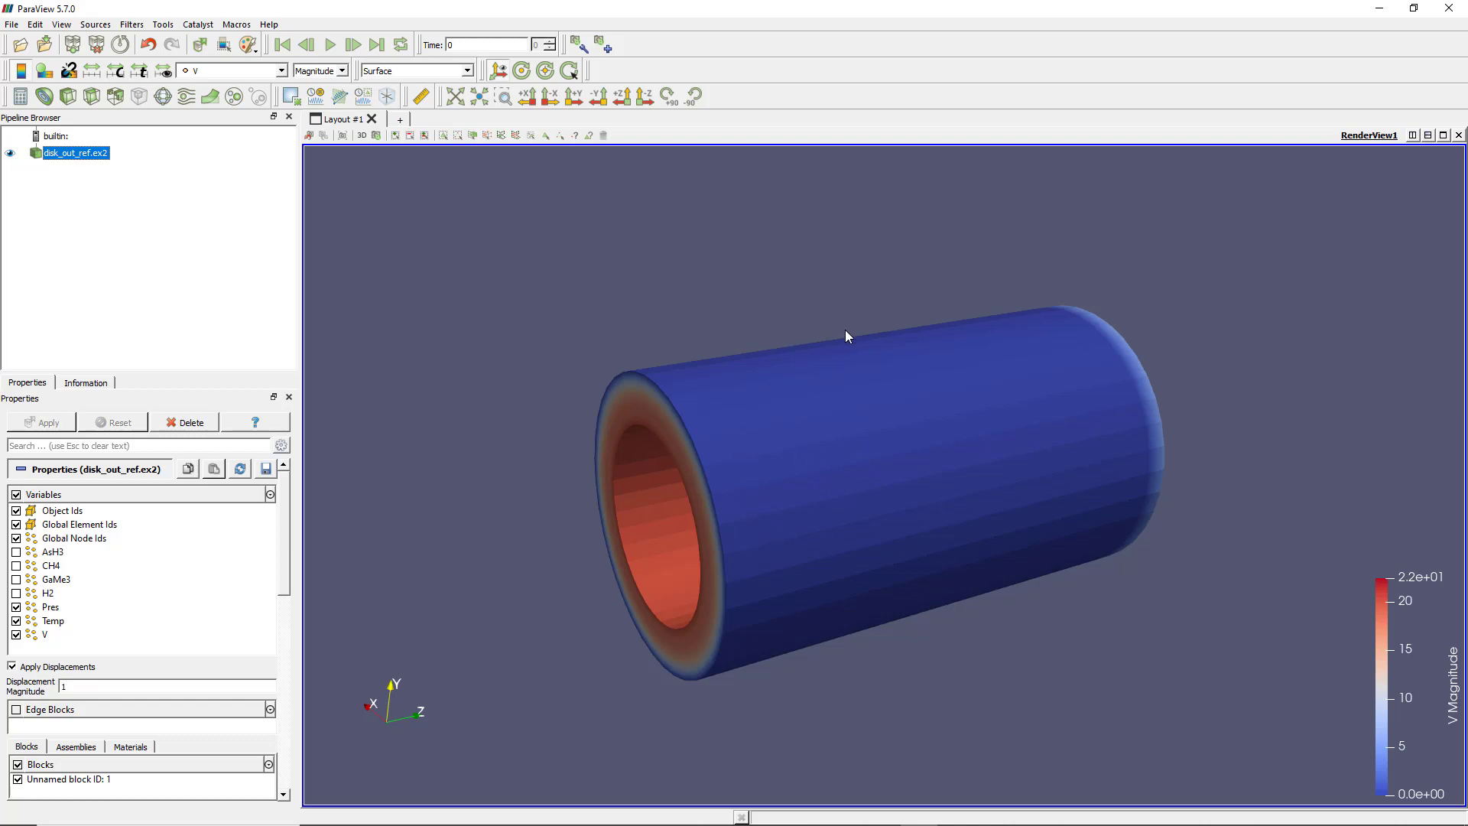
scroll(889, 406, up, 2)
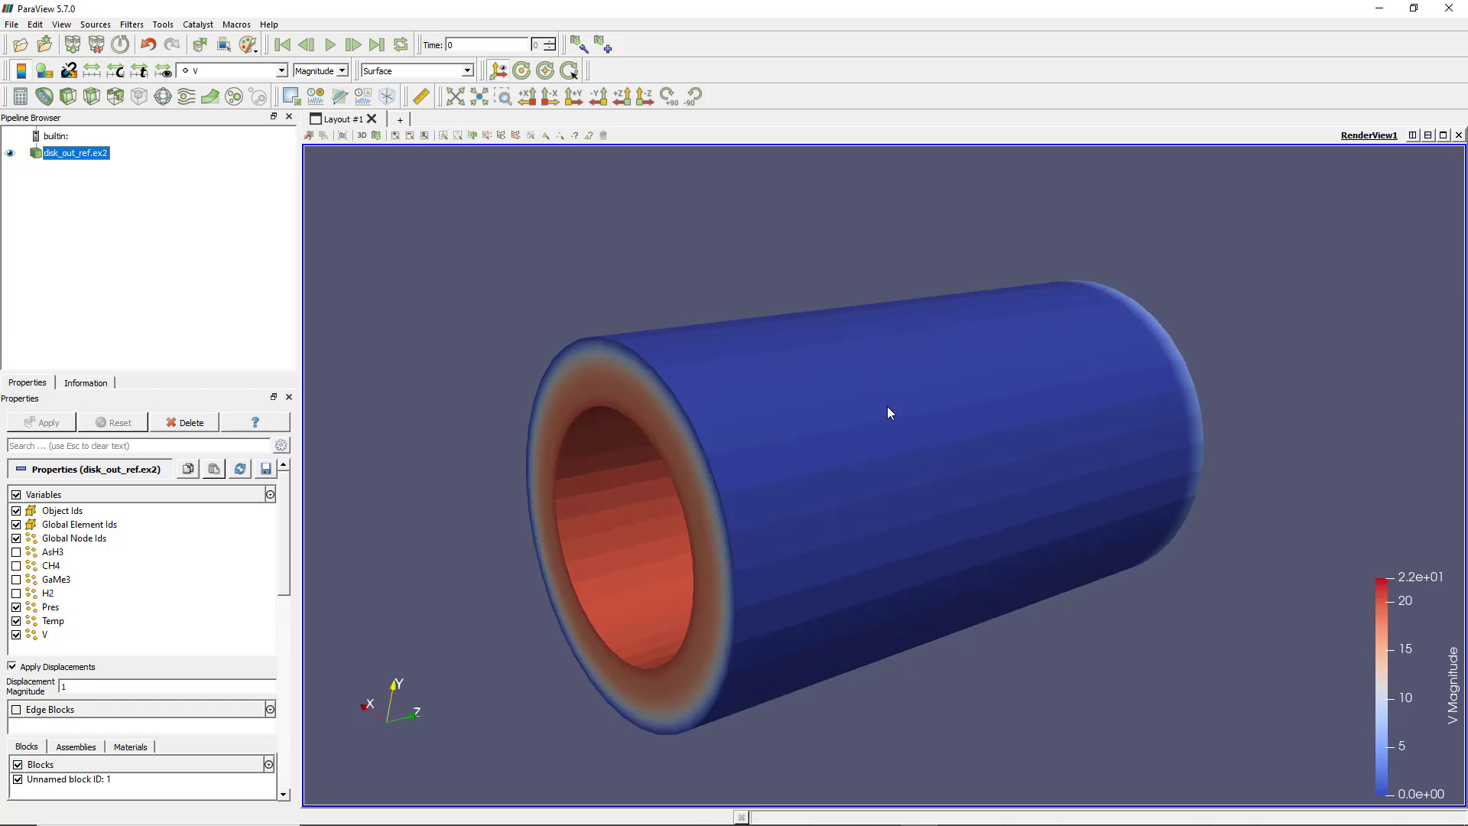
mouse_move(884, 379)
mouse_down()
mouse_move(1045, 358)
mouse_move(842, 400)
mouse_move(889, 373)
mouse_up()
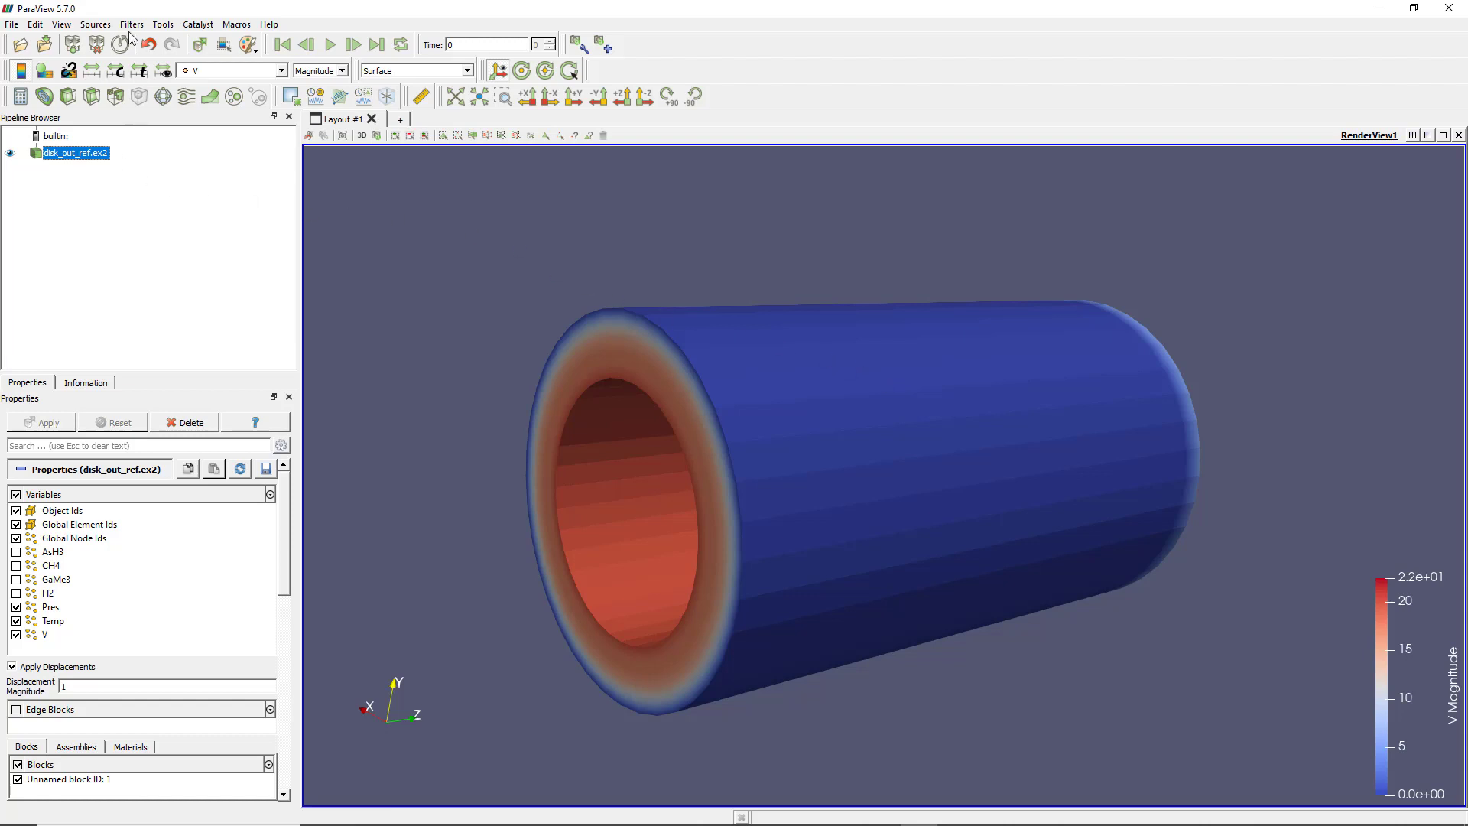
- Add a Stream Tracer filter to disk_out_ref.ex2 and apply it with its default line seed settings
click(131, 26)
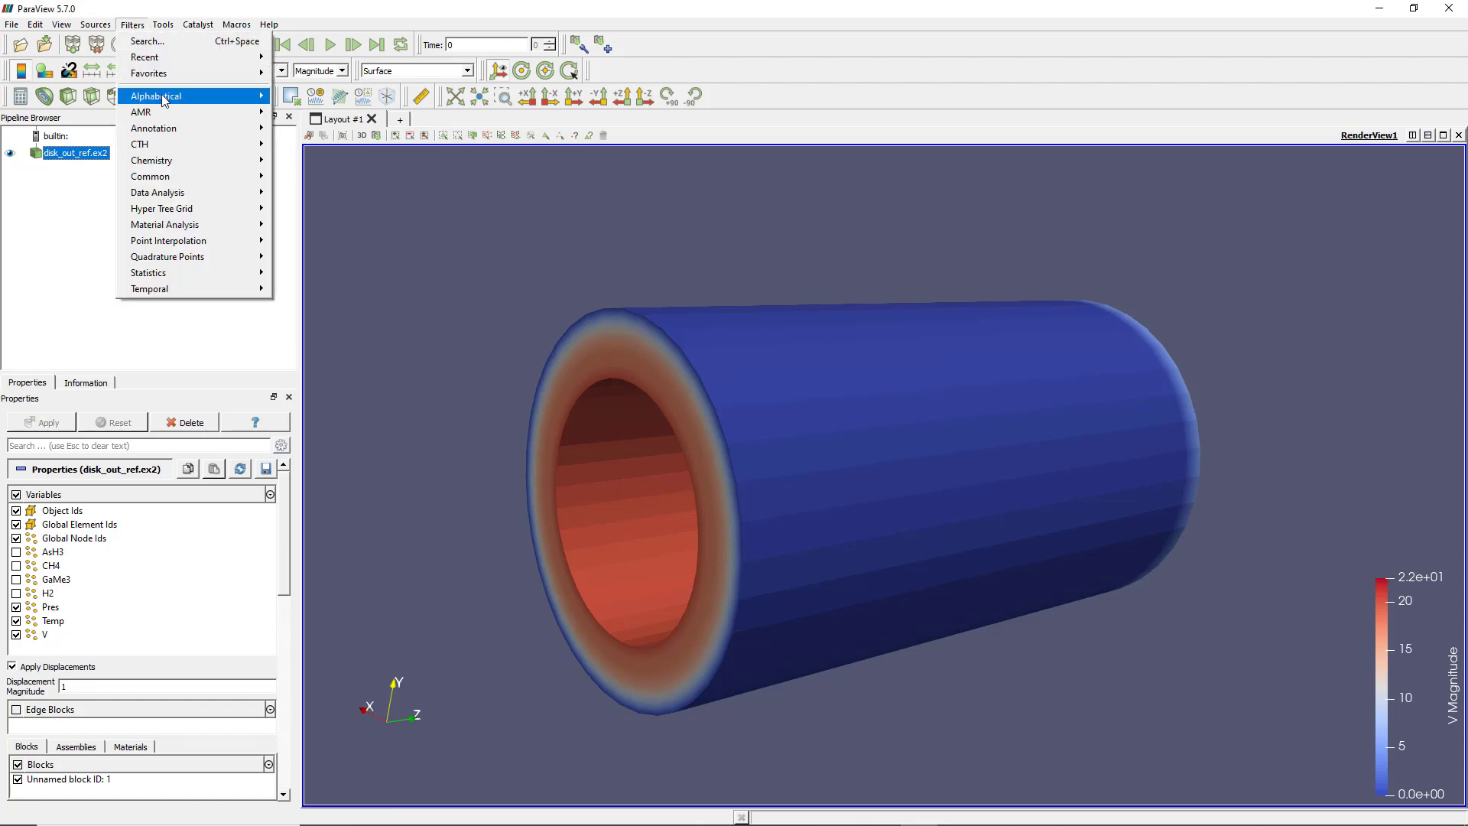
mouse_move(164, 97)
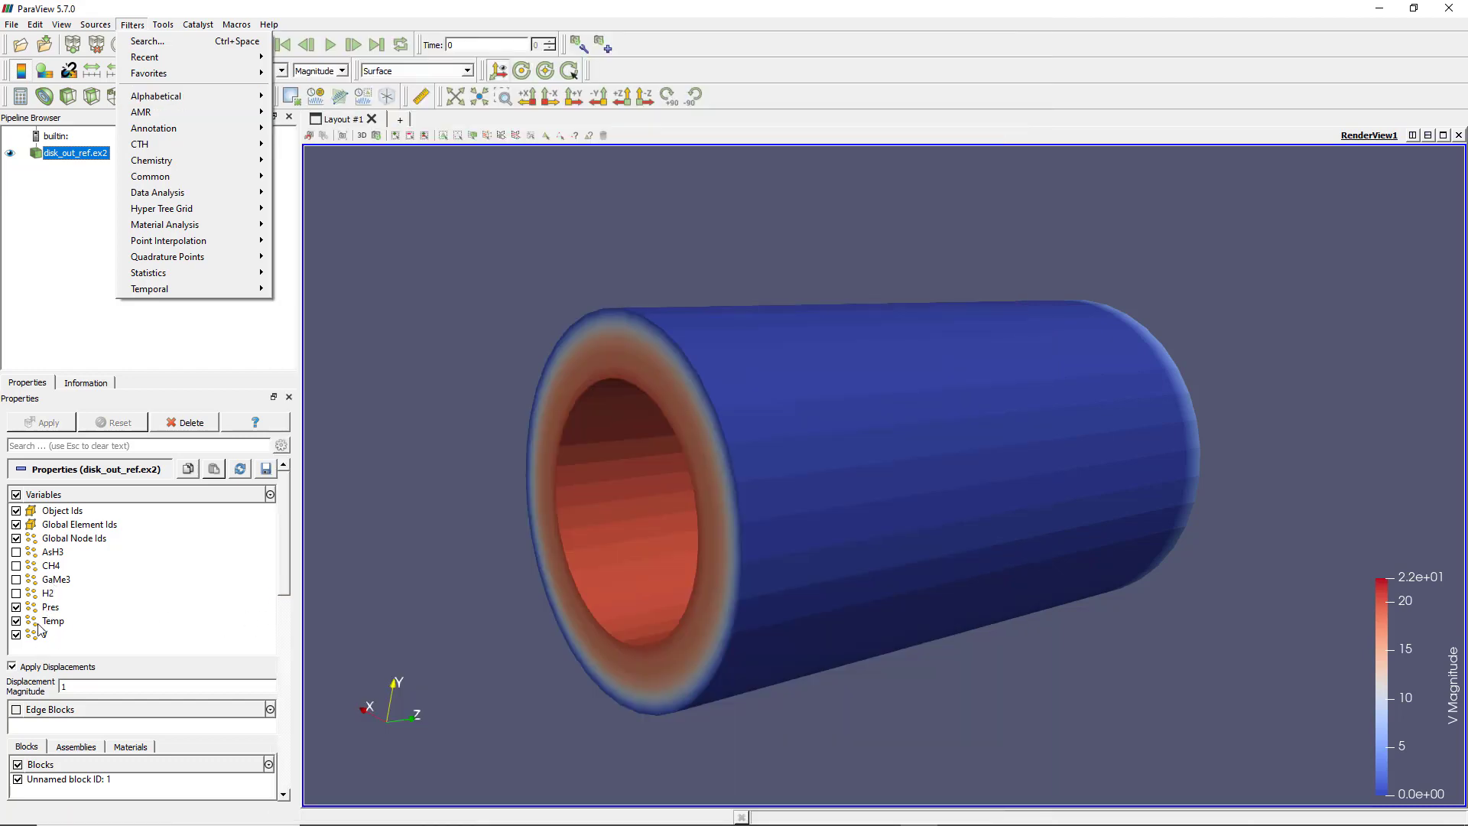
mouse_move(196, 96)
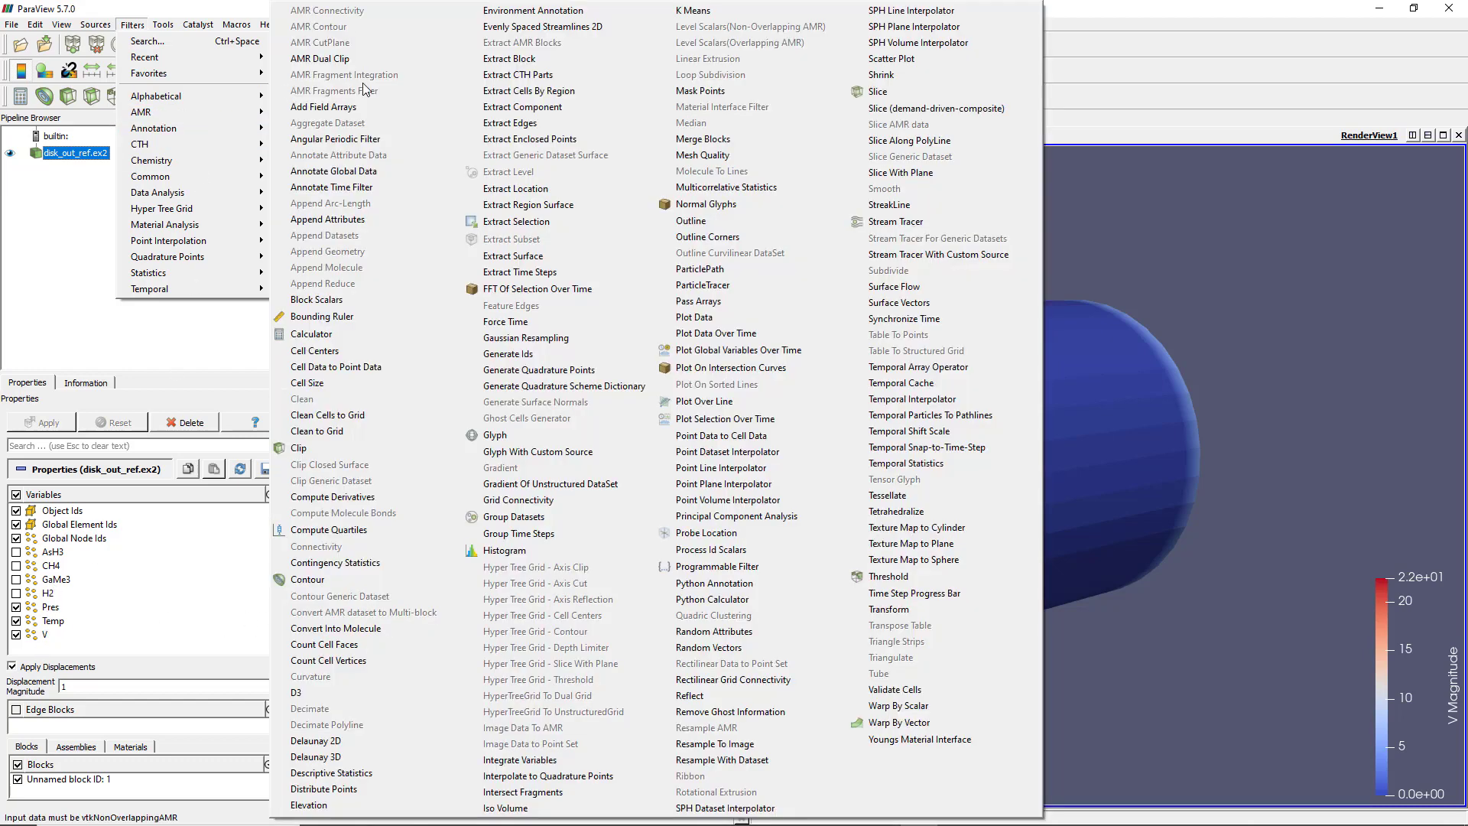
click(908, 222)
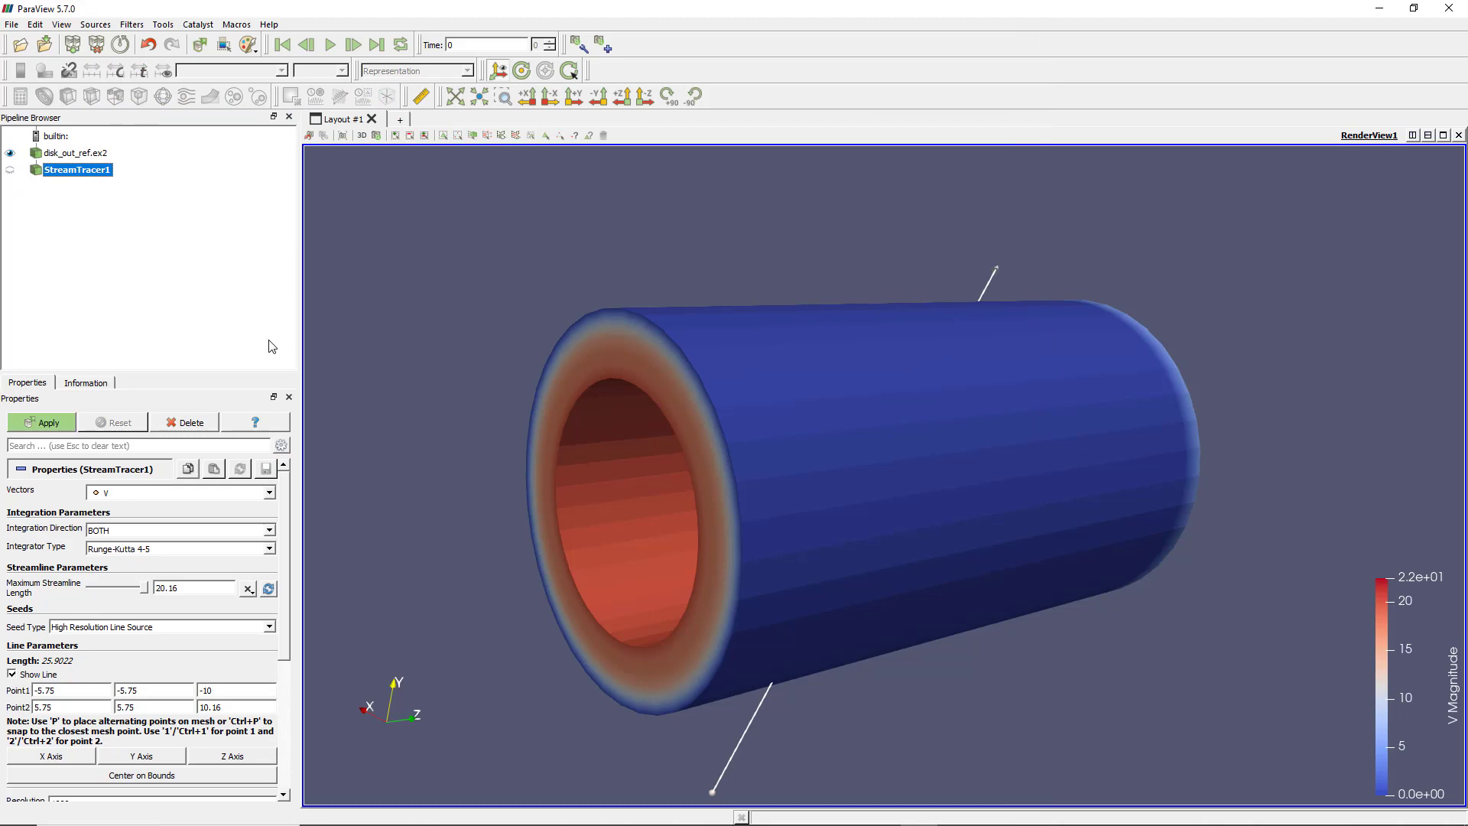
click(46, 423)
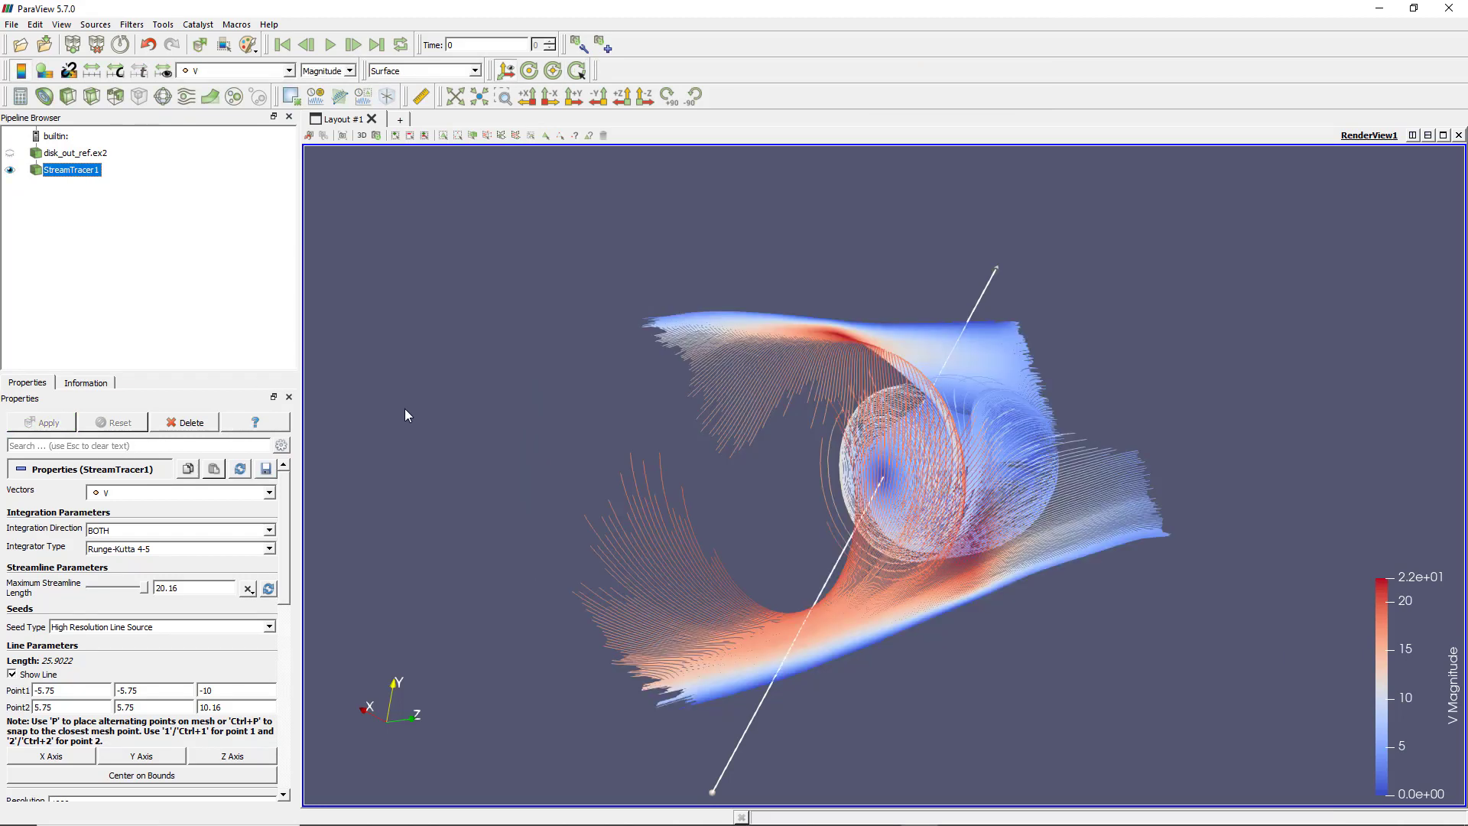
- Enable automatic applying of changes and move the seed line's second endpoint to about (4.06, 5.32, 11.16)
click(207, 43)
drag(614, 319, 607, 387)
drag(813, 305, 831, 182)
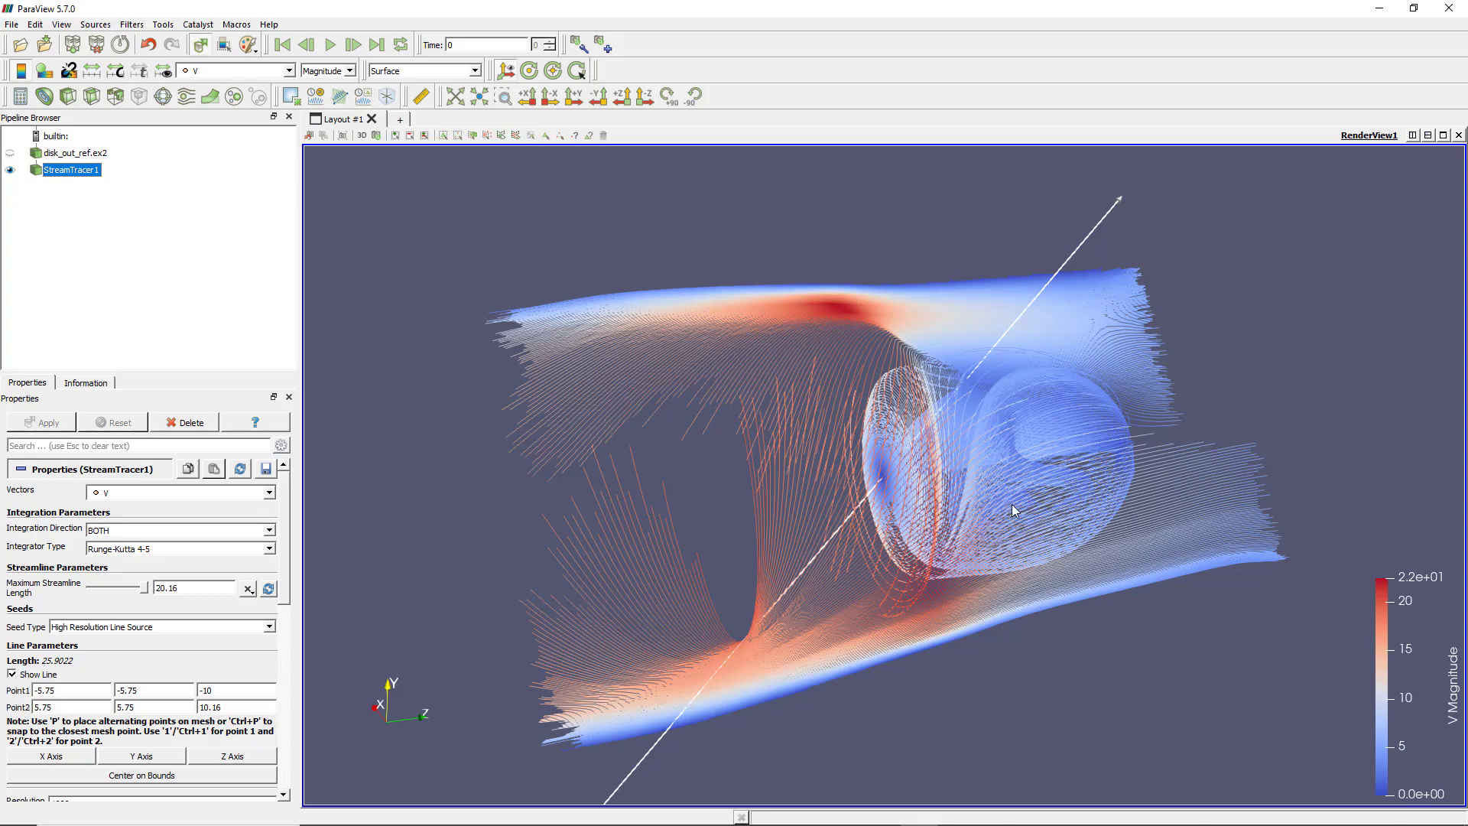
drag(933, 263, 1377, 455)
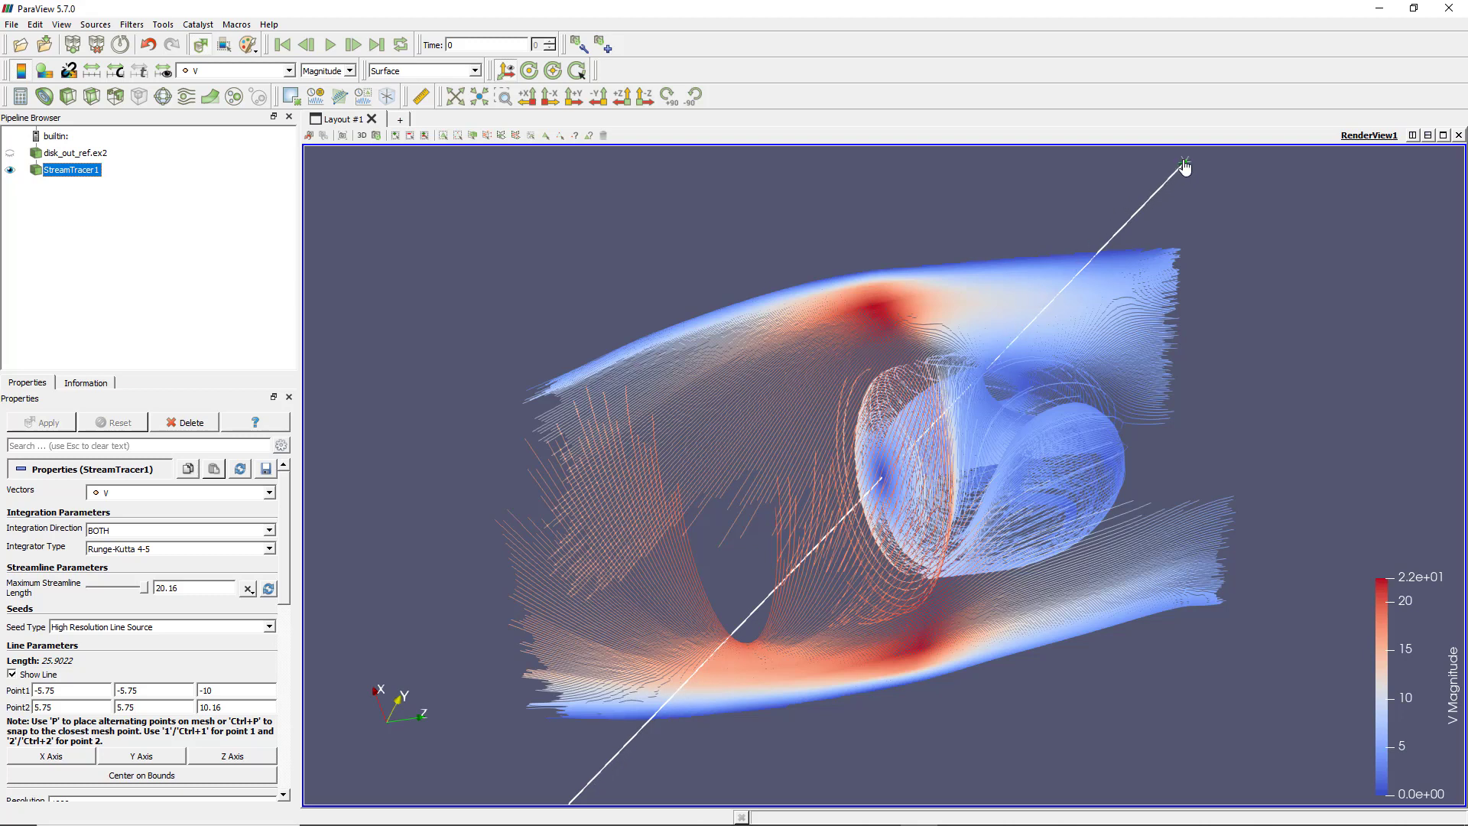
drag(1185, 167, 1231, 214)
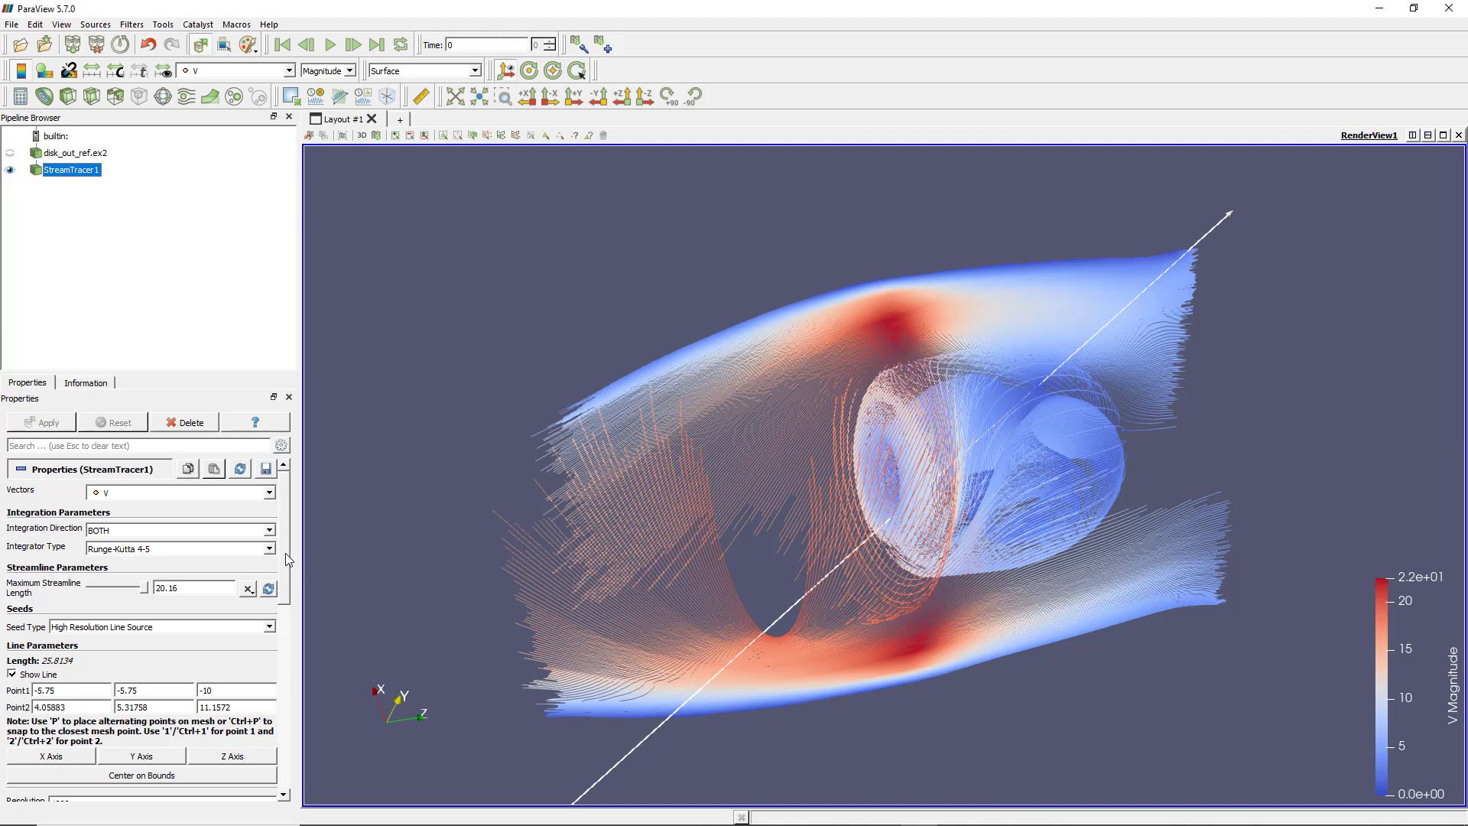
- Change the stream tracer's seed type from the high resolution line to Point Source
scroll(192, 597, down, 5)
scroll(169, 612, up, 5)
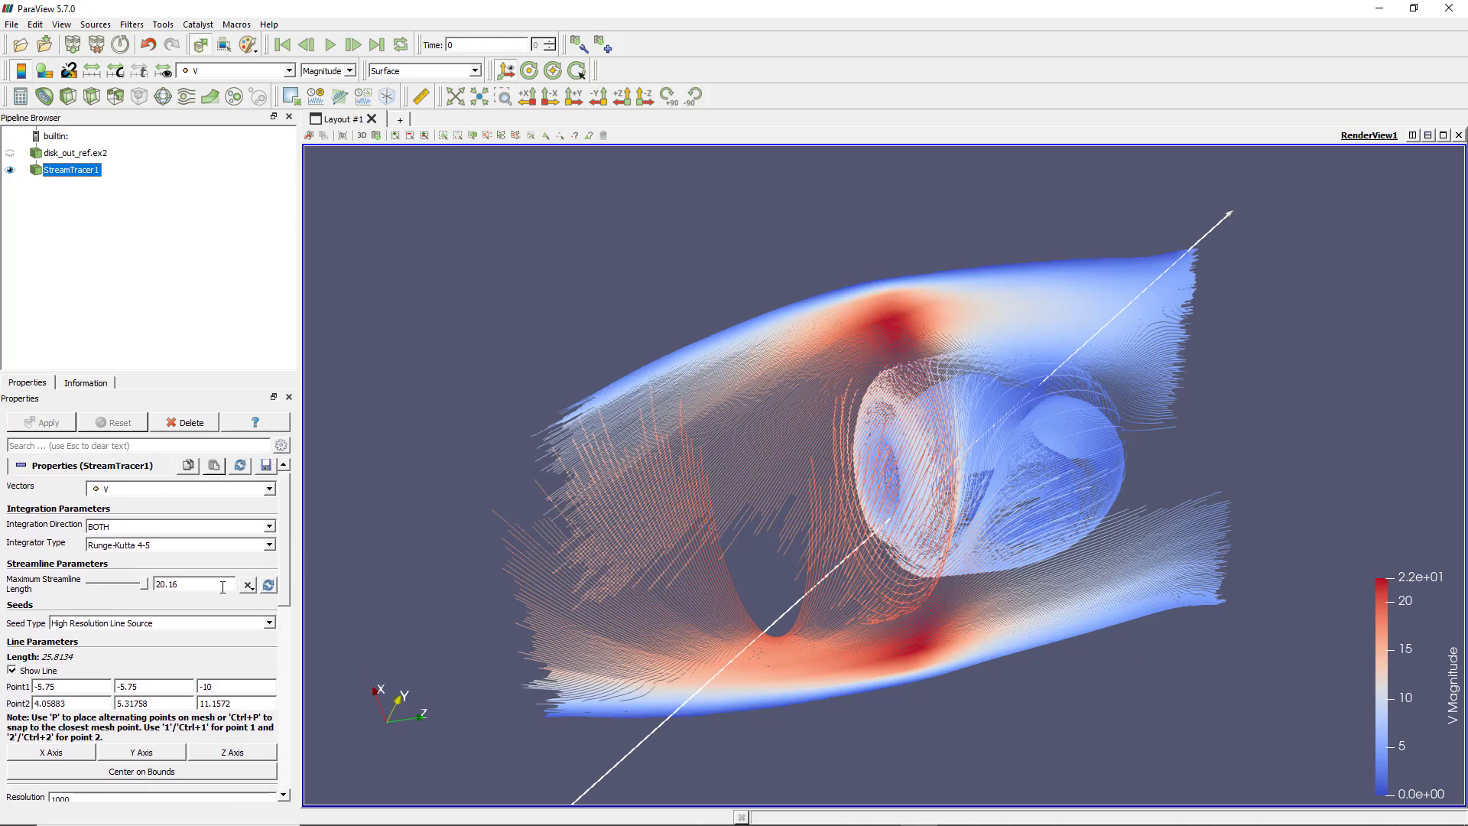
click(153, 622)
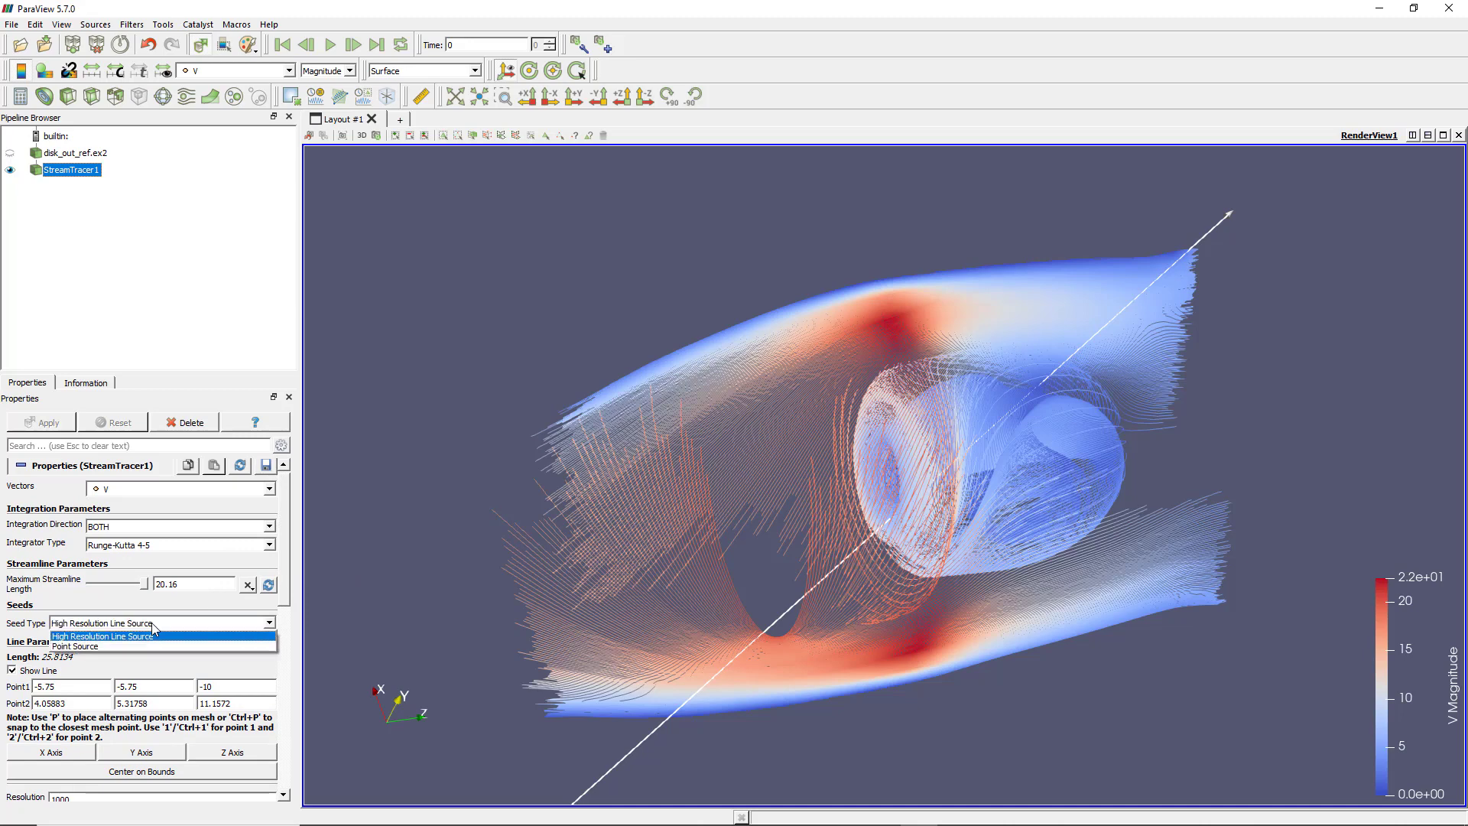
click(143, 646)
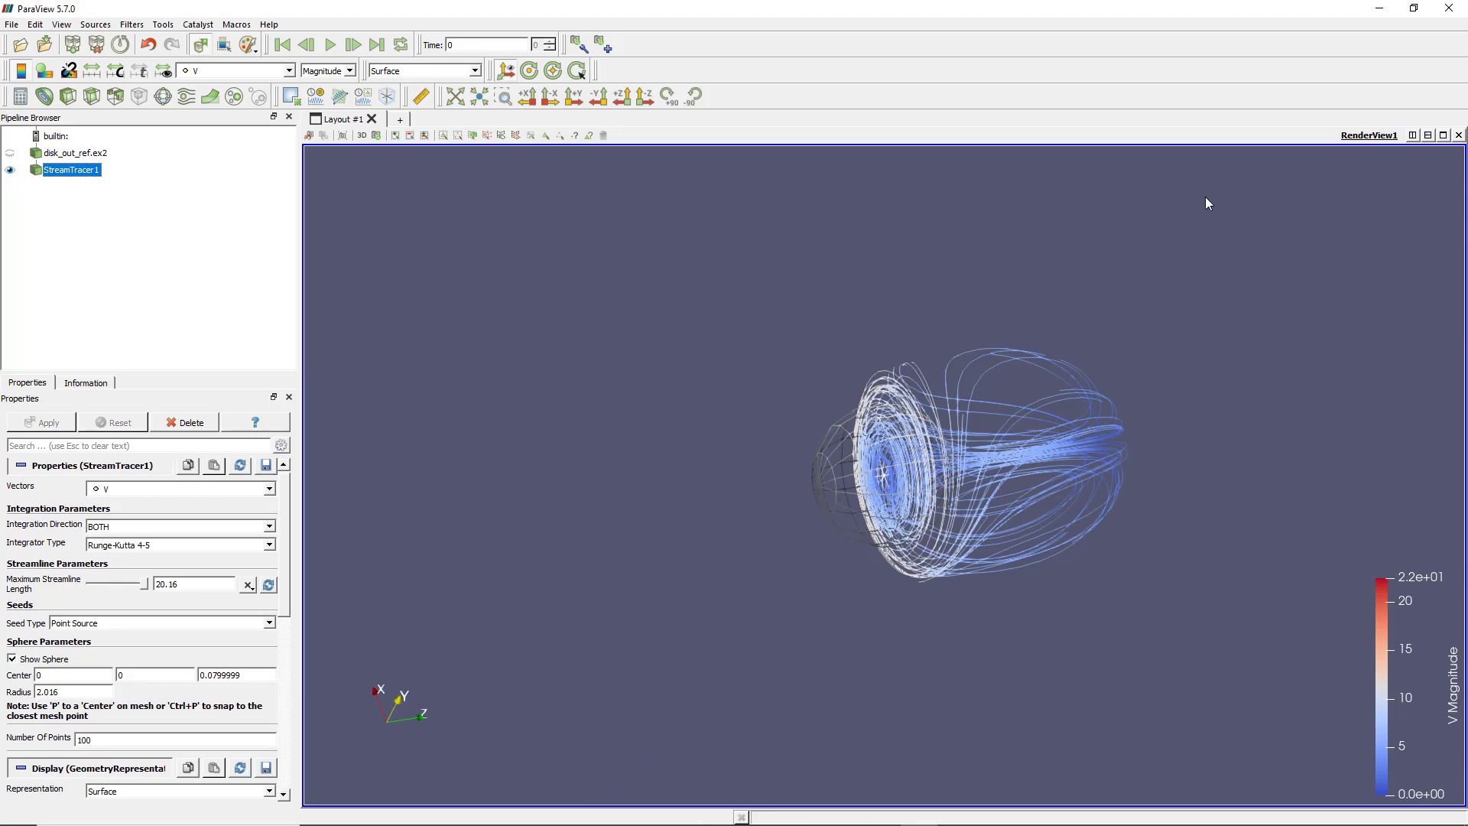
drag(663, 501, 905, 468)
scroll(890, 475, up, 2)
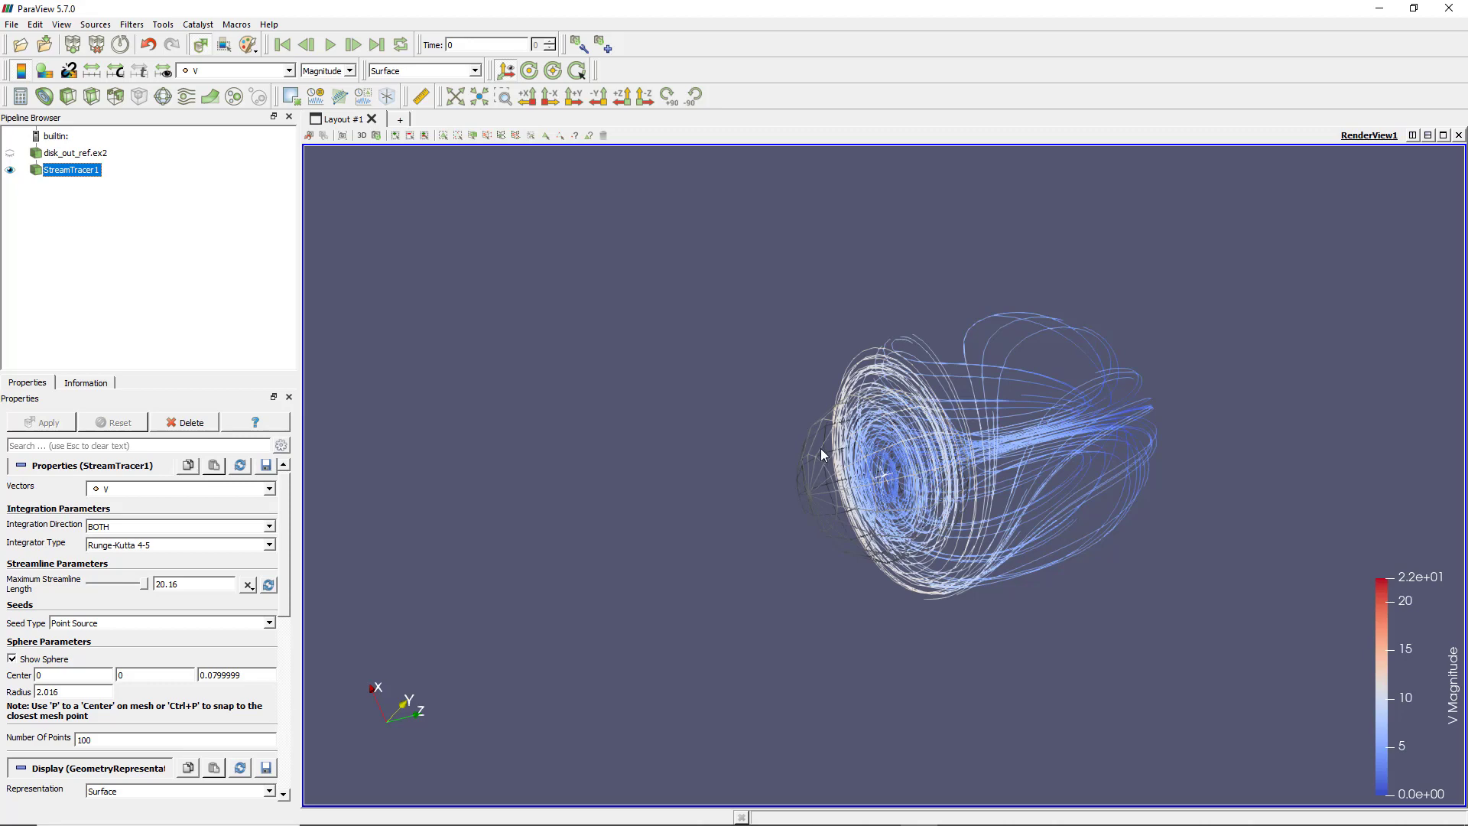
- Hide the seed sphere of the stream tracer, leaving only the streamlines in the render view
click(57, 660)
drag(446, 543, 1059, 442)
scroll(977, 475, up, 5)
scroll(1057, 307, up, 2)
scroll(1058, 491, down, 2)
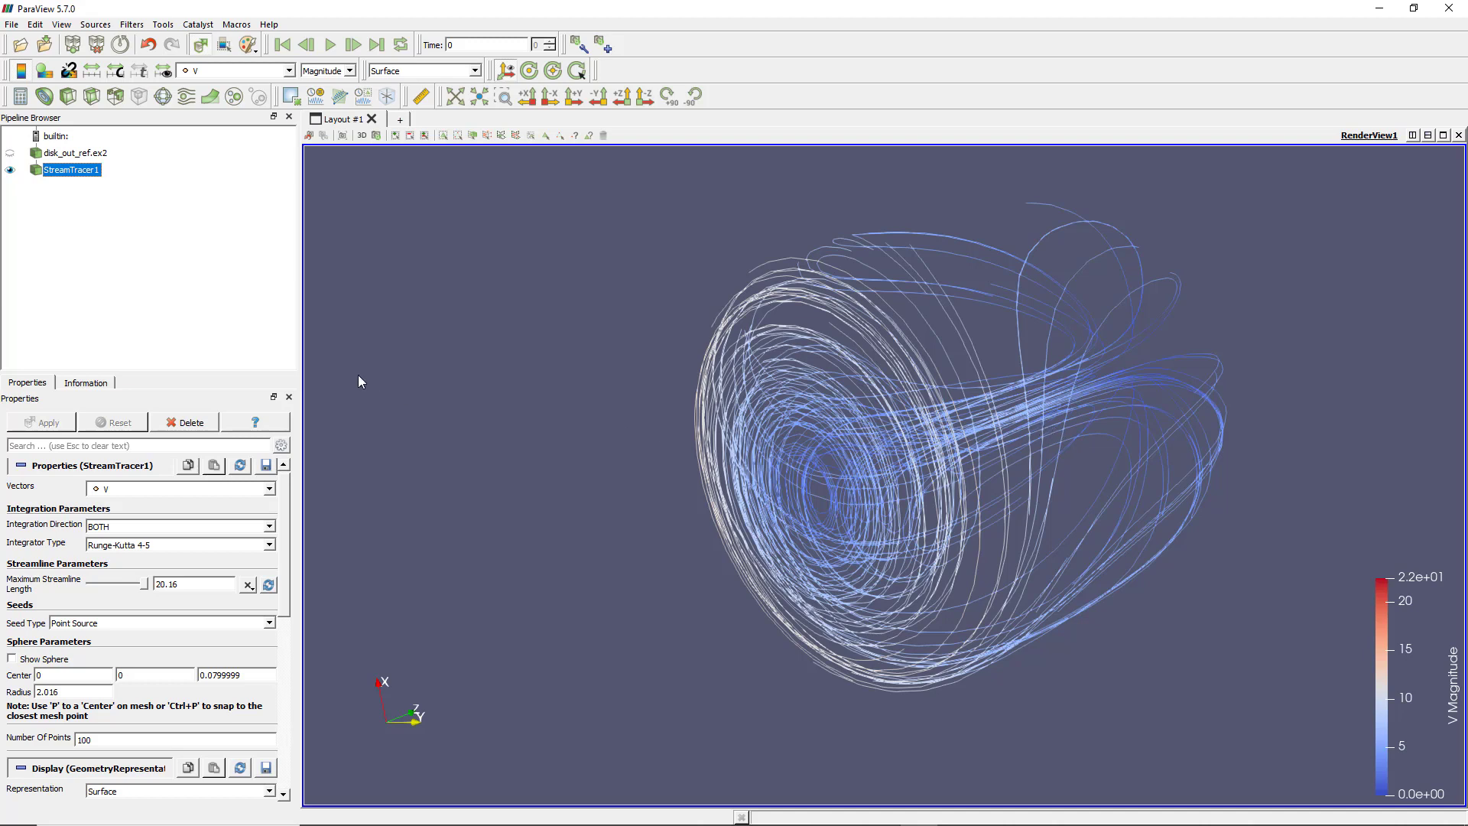
click(131, 25)
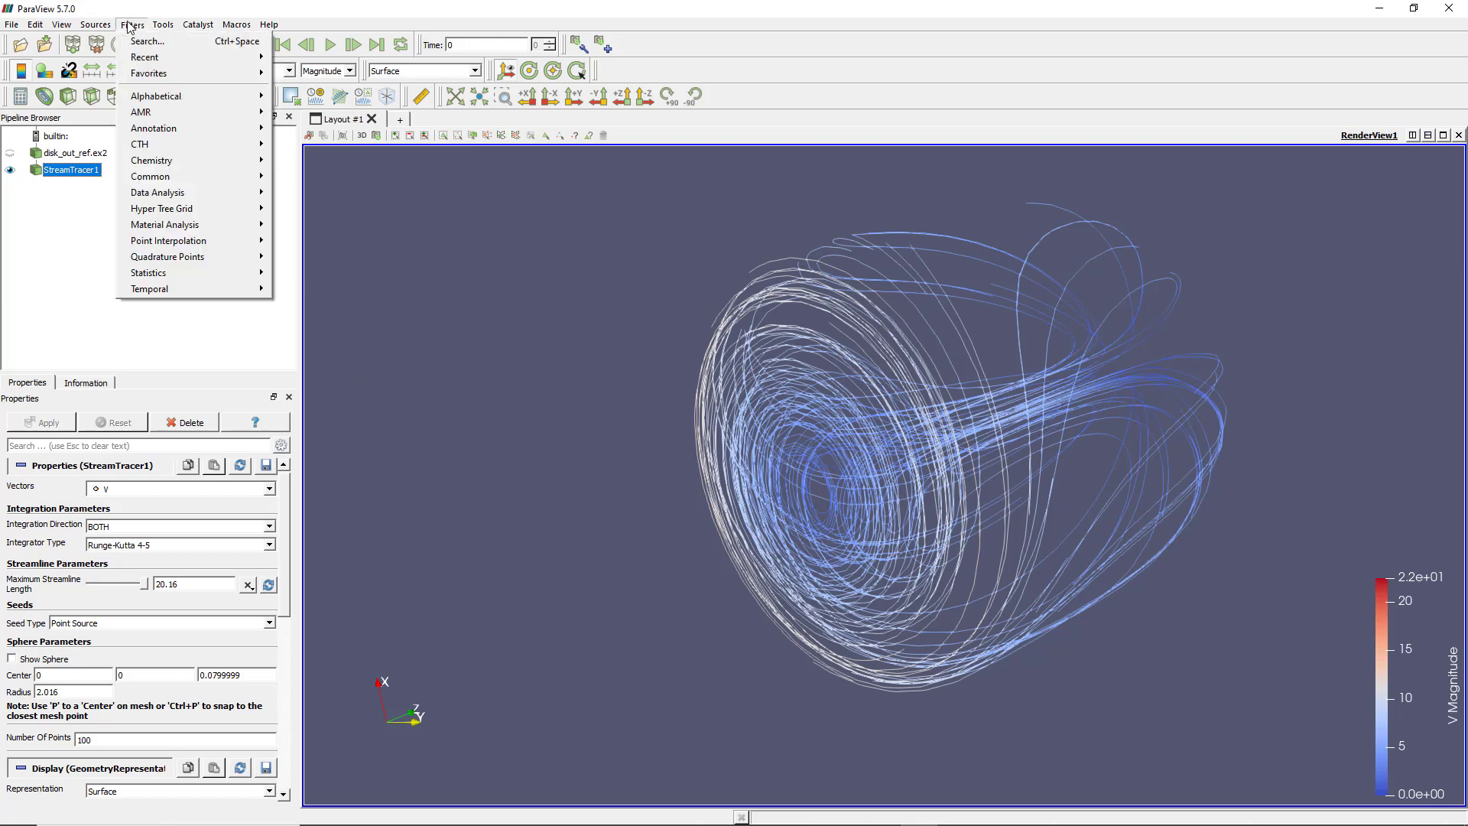
mouse_move(160, 96)
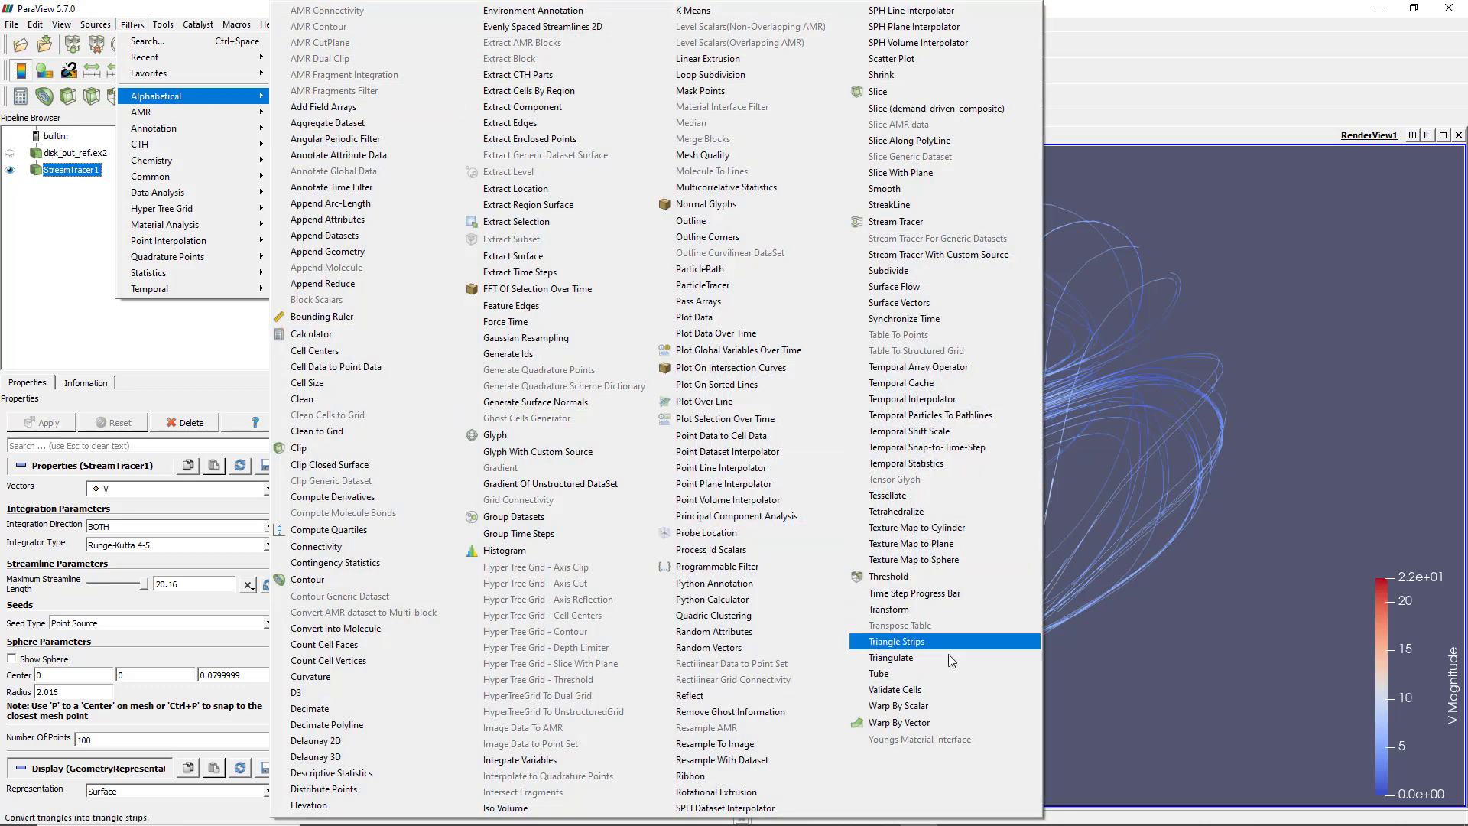
click(1165, 669)
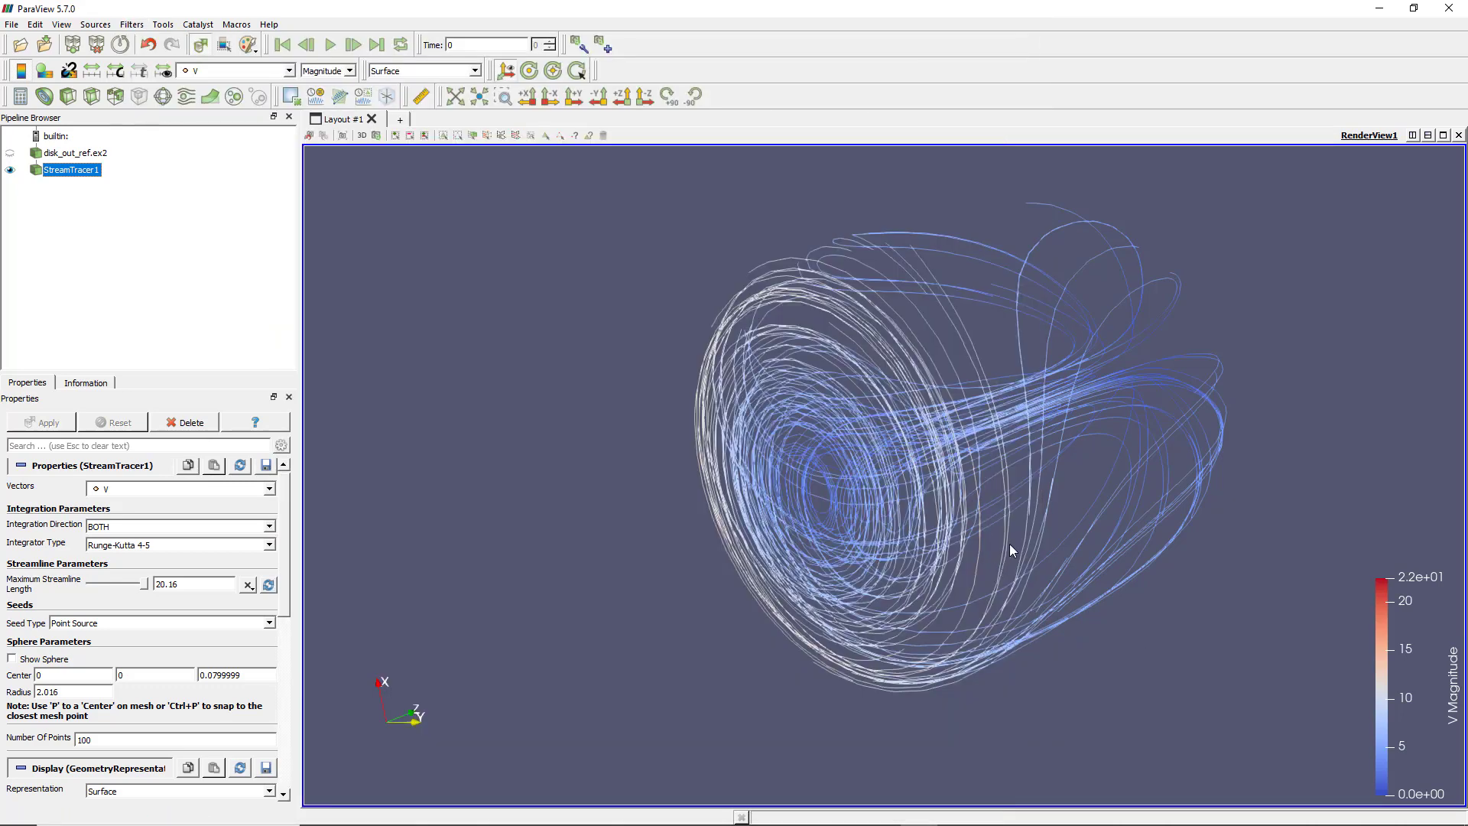
- Find the Tube filter through the filter search and add it to StreamTracer1
mouse_move(1066, 446)
mouse_down()
mouse_move(1159, 438)
mouse_move(1058, 455)
mouse_move(1080, 415)
mouse_move(1067, 421)
mouse_up()
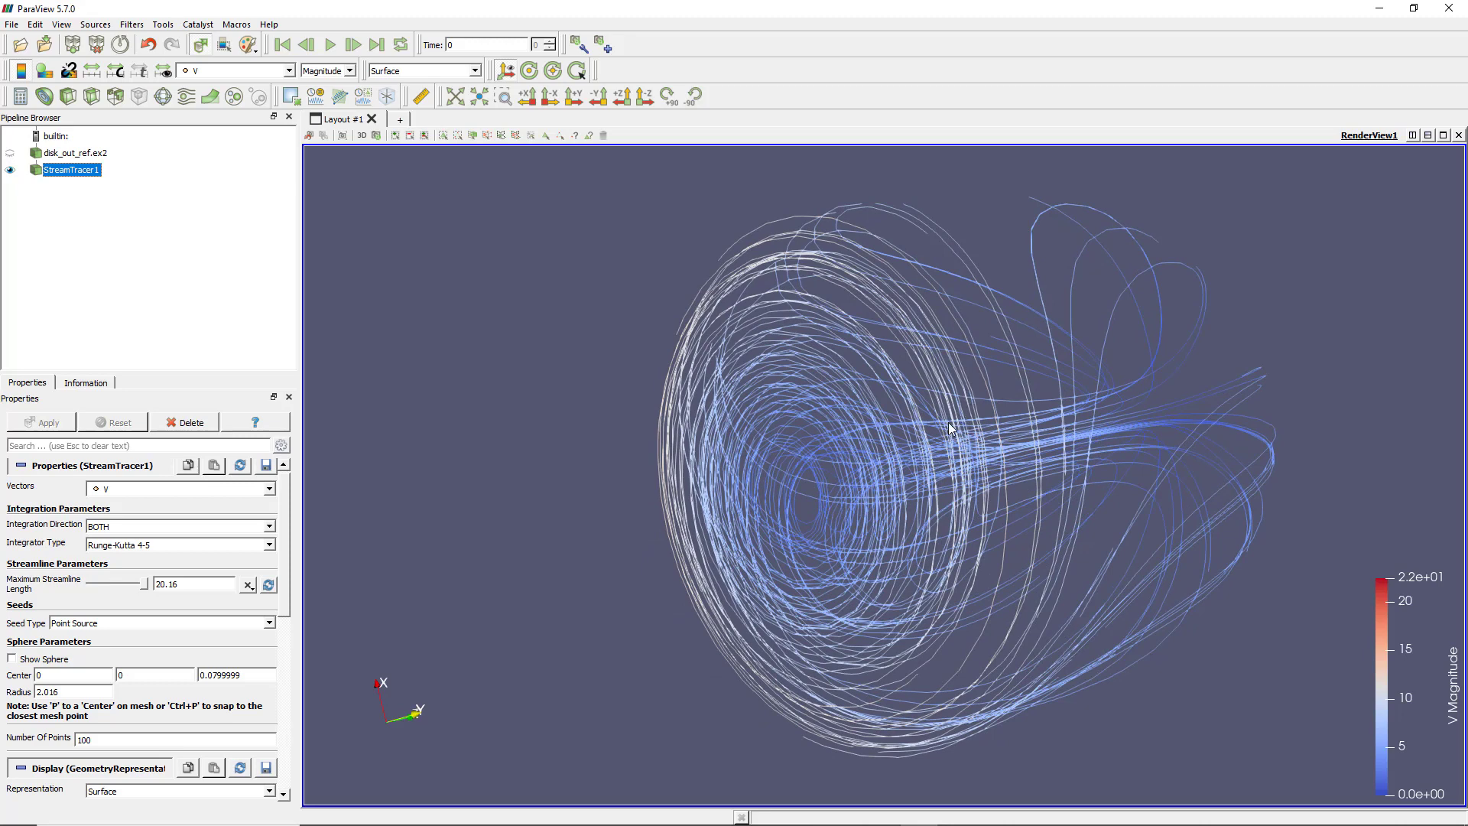
key(ctrl+space)
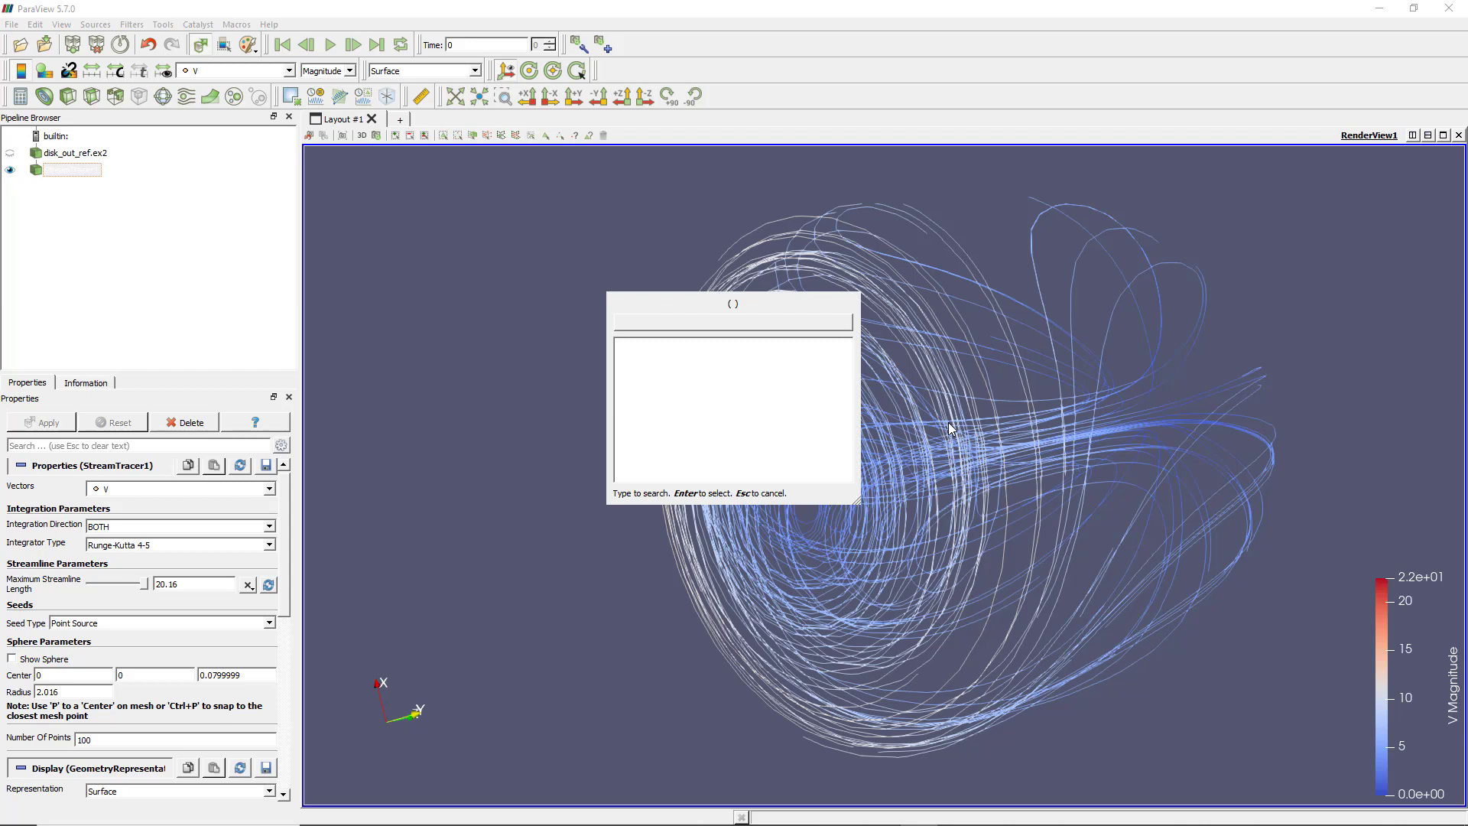
text(tu)
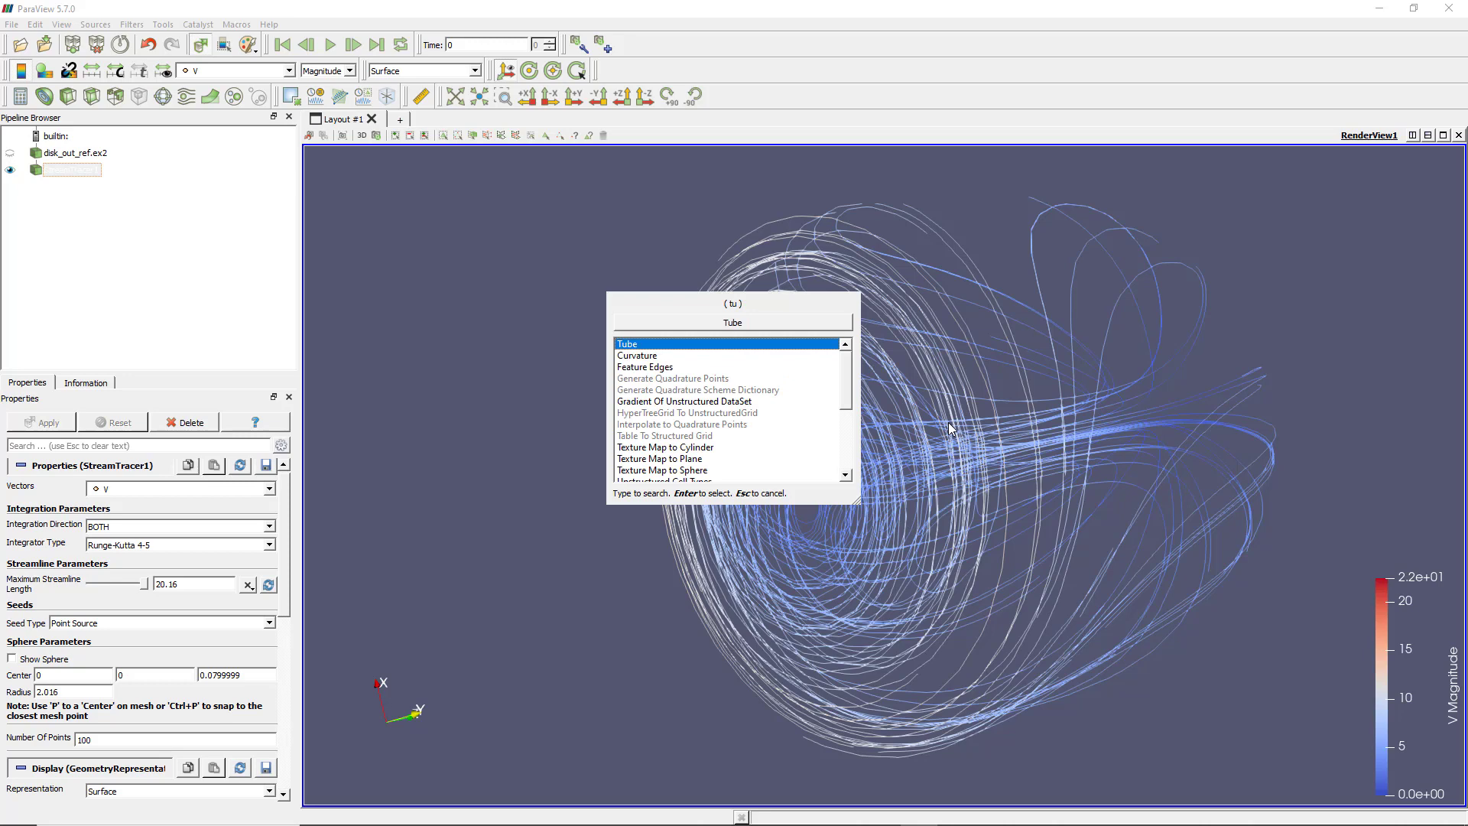
key(Return)
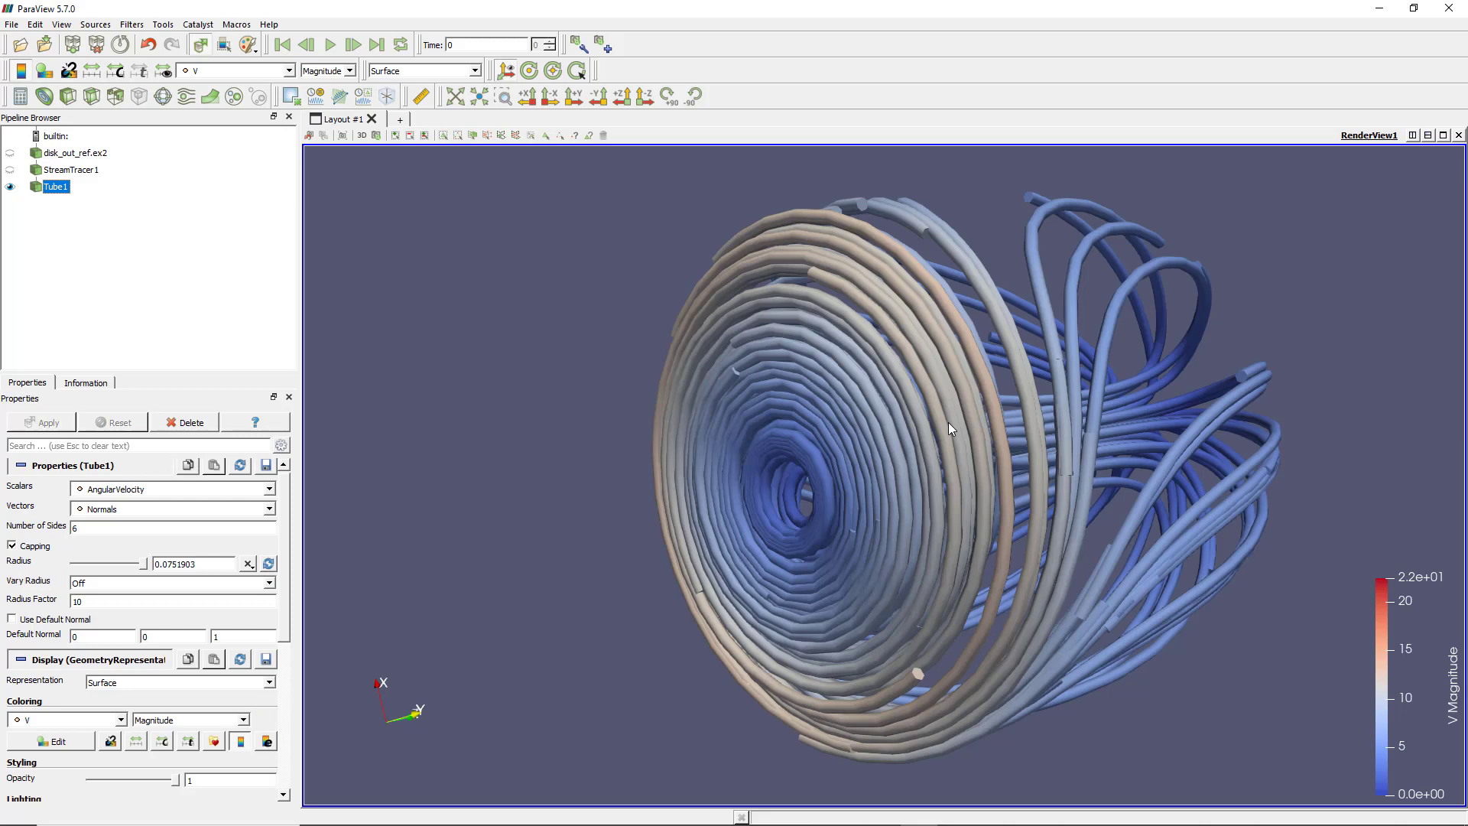
drag(652, 489, 856, 508)
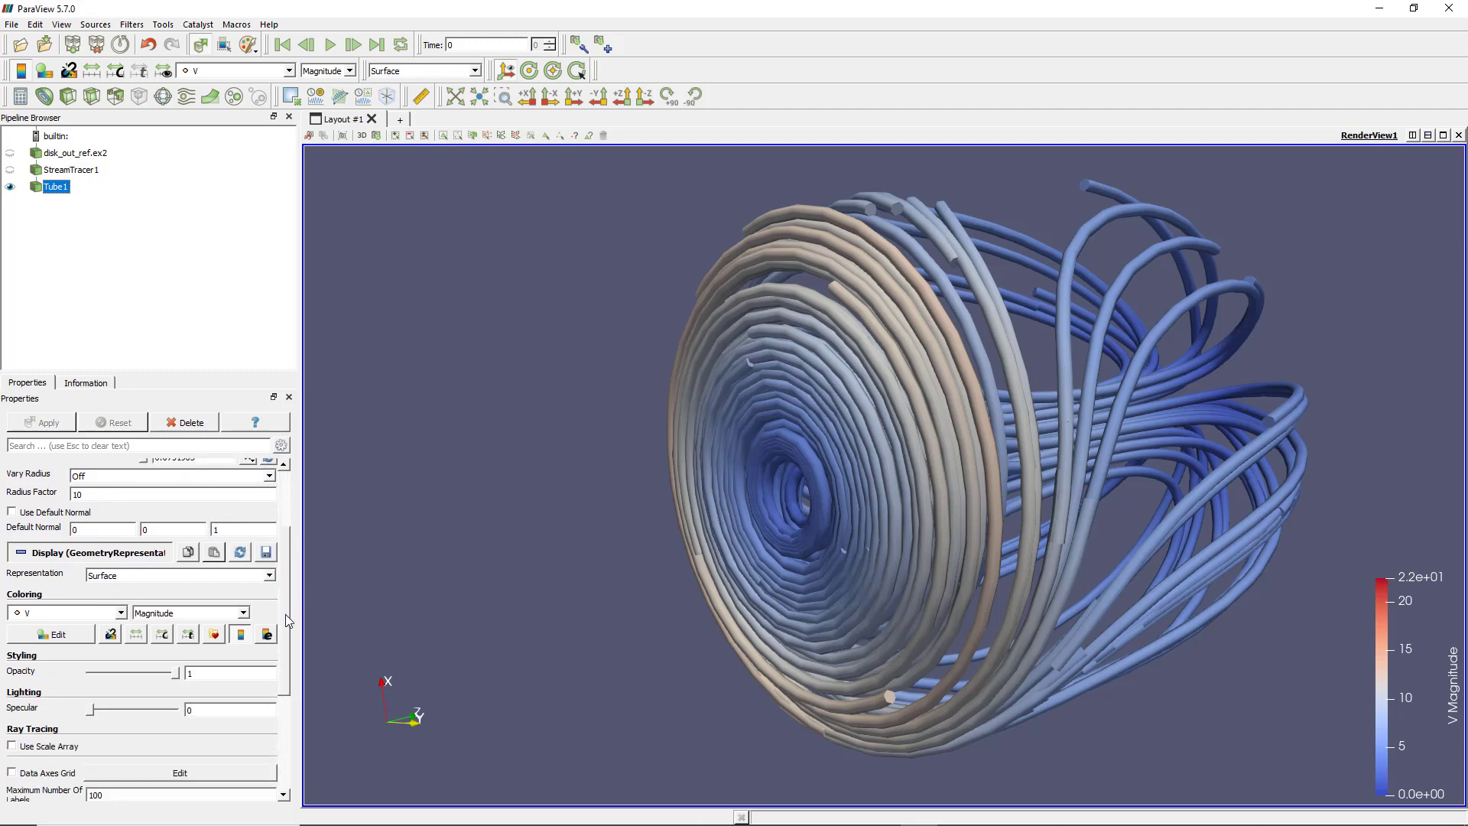
- Set the tube filter's radius factor to 8 and its number of sides to 5
scroll(286, 616, up, 3)
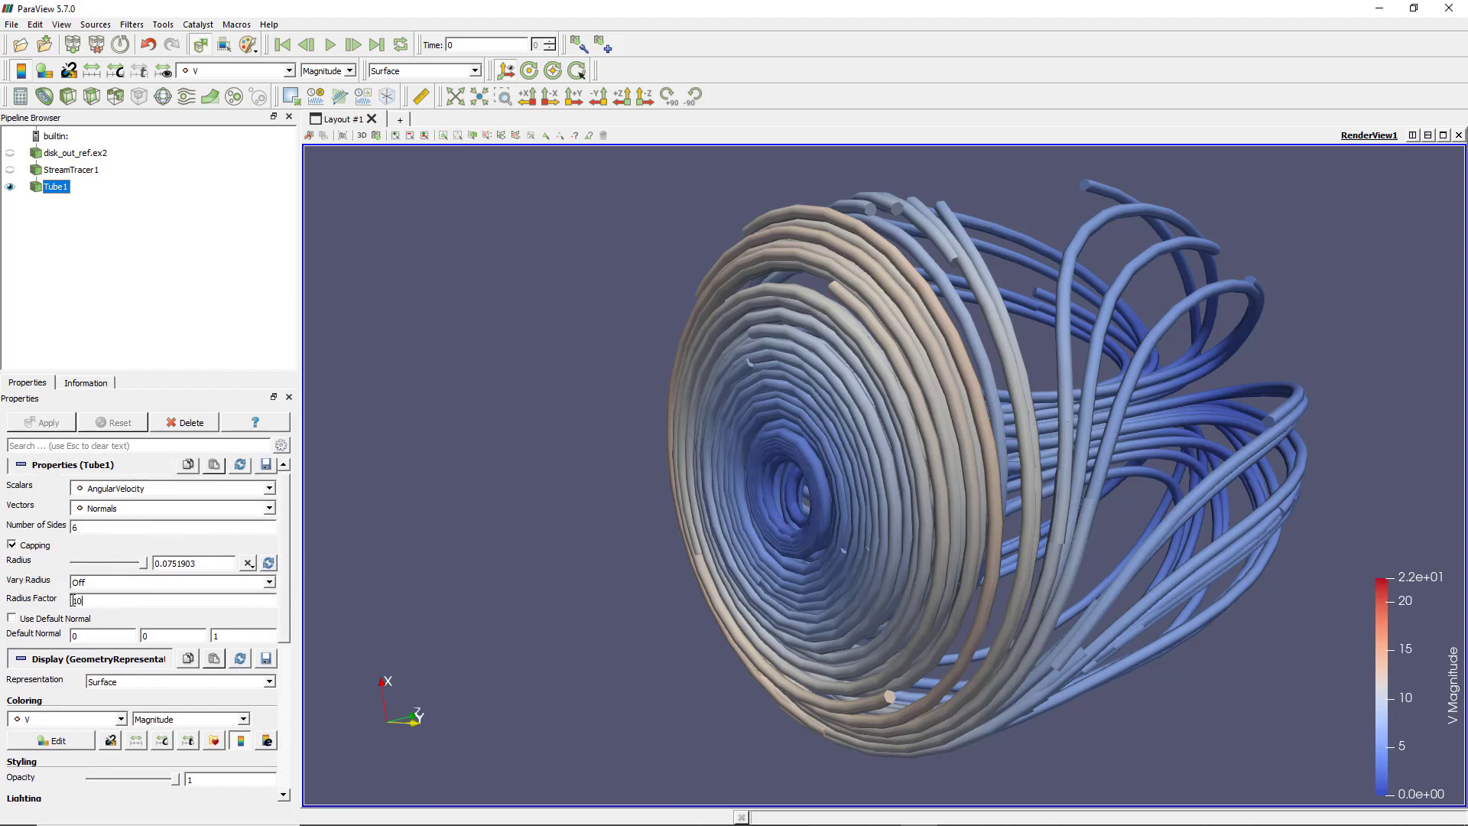
drag(70, 600, 89, 600)
text(8)
drag(80, 527, 60, 526)
text(5)
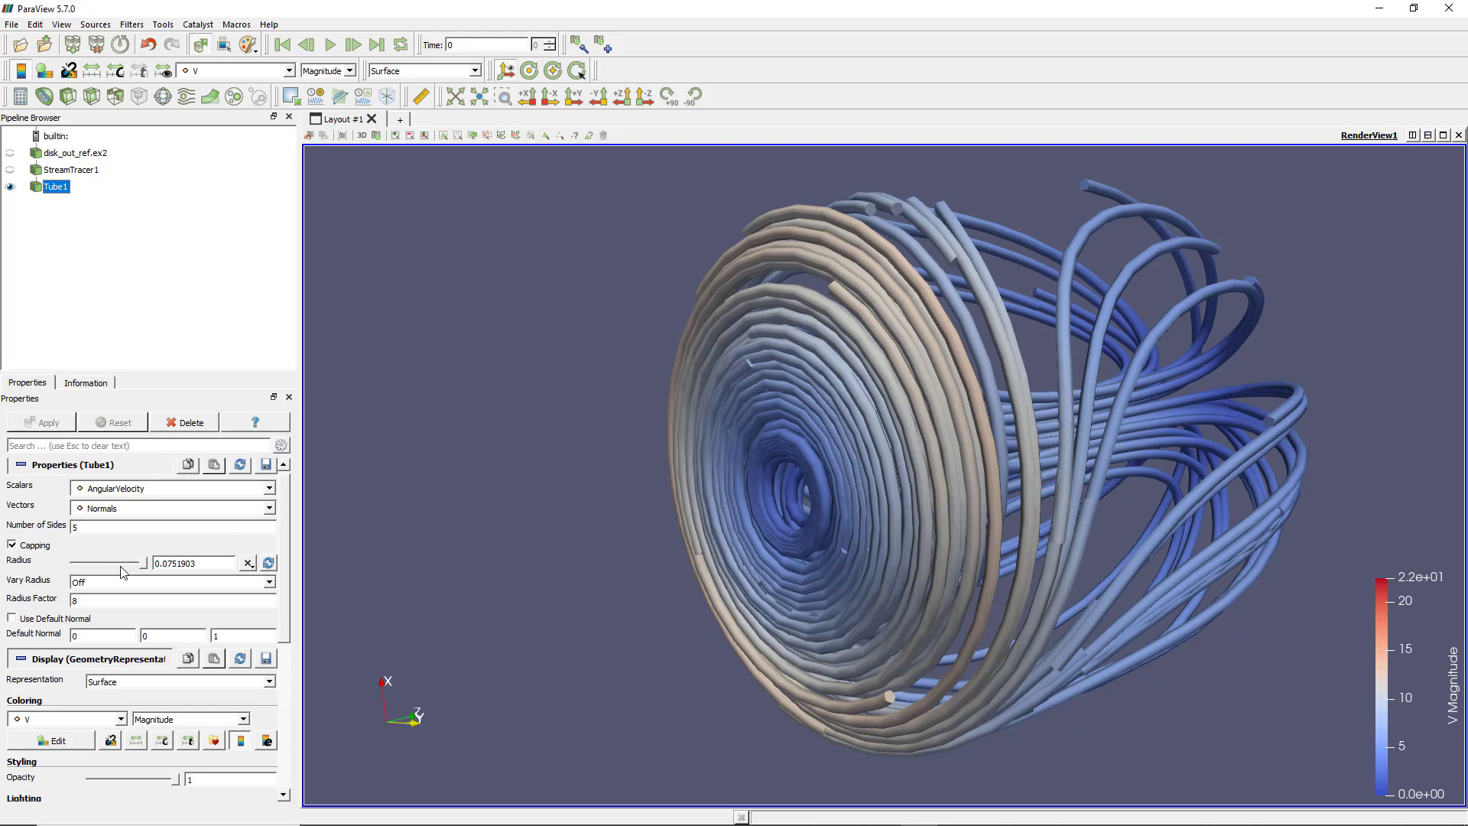
- Reduce the tube radius to about 0.043
scroll(126, 572, down, 4)
mouse_move(140, 563)
mouse_down()
mouse_move(91, 562)
mouse_move(133, 563)
mouse_move(117, 564)
mouse_up()
drag(616, 480, 855, 471)
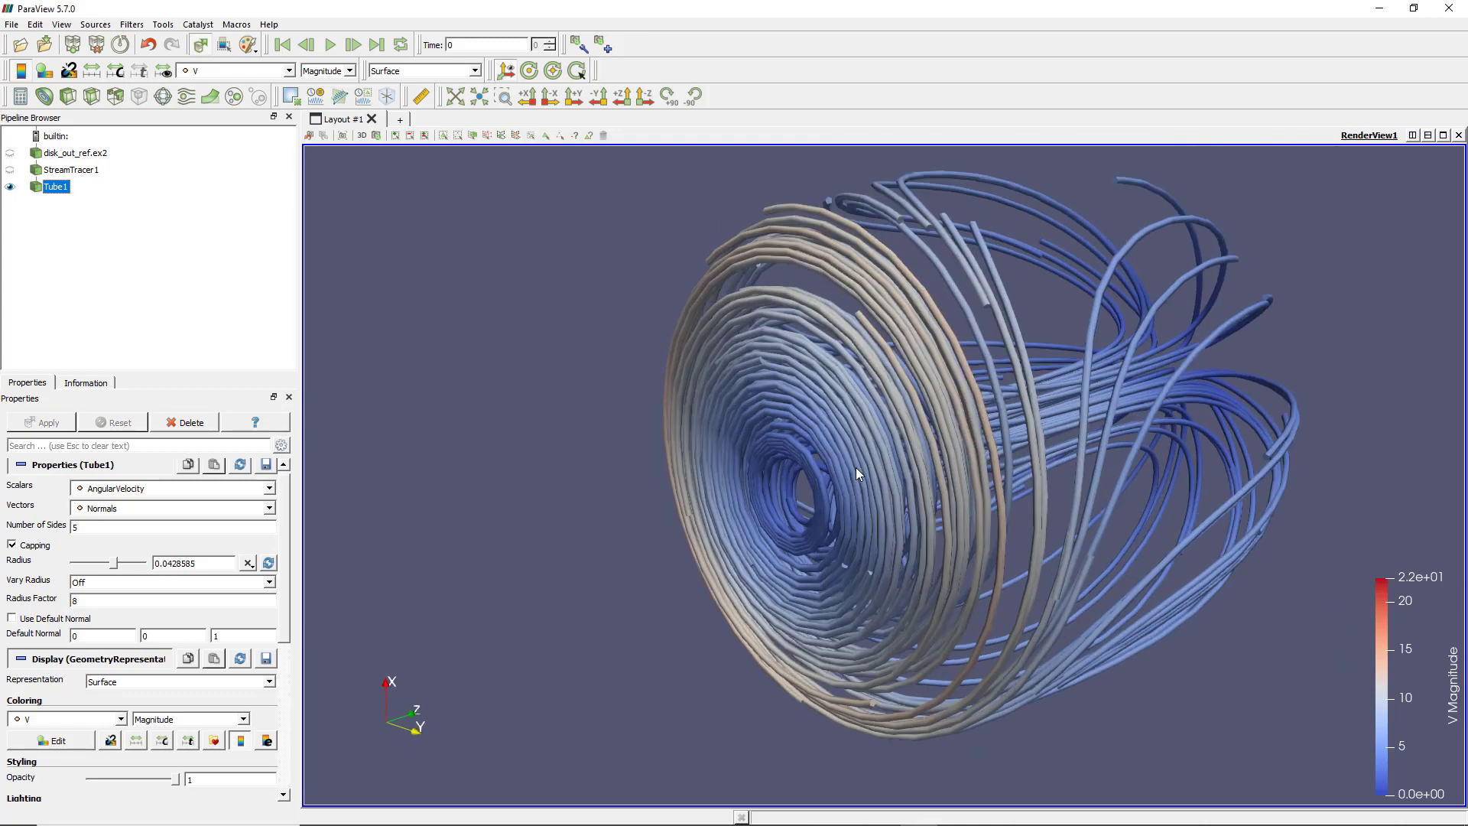
scroll(855, 466, up, 3)
mouse_move(1043, 427)
mouse_down()
mouse_move(833, 451)
mouse_move(1062, 419)
mouse_move(1103, 453)
mouse_move(1047, 410)
mouse_move(1060, 427)
mouse_move(1058, 397)
mouse_move(1030, 429)
mouse_move(1053, 384)
mouse_move(1036, 402)
mouse_up()
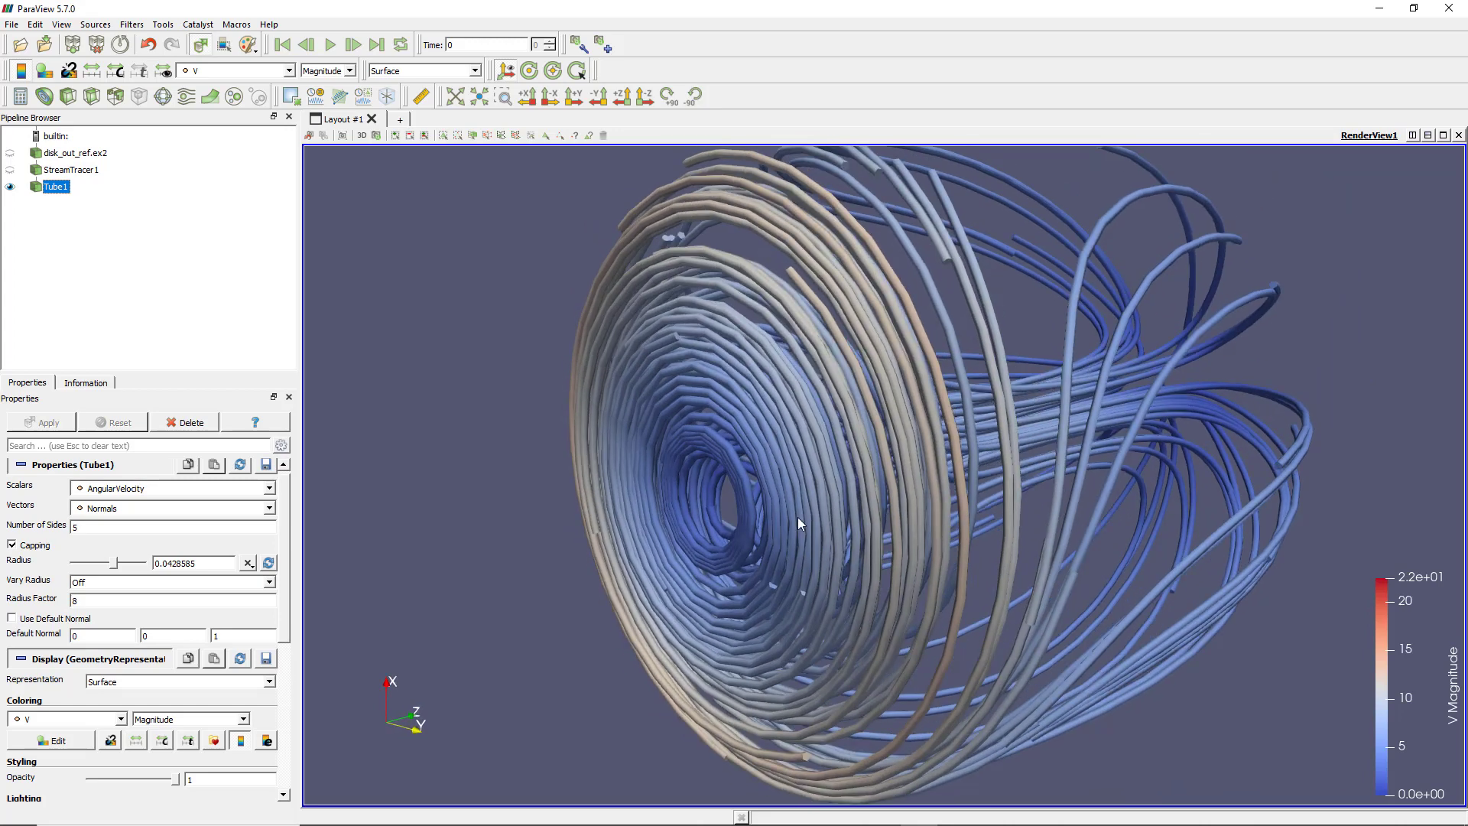
drag(797, 517, 852, 494)
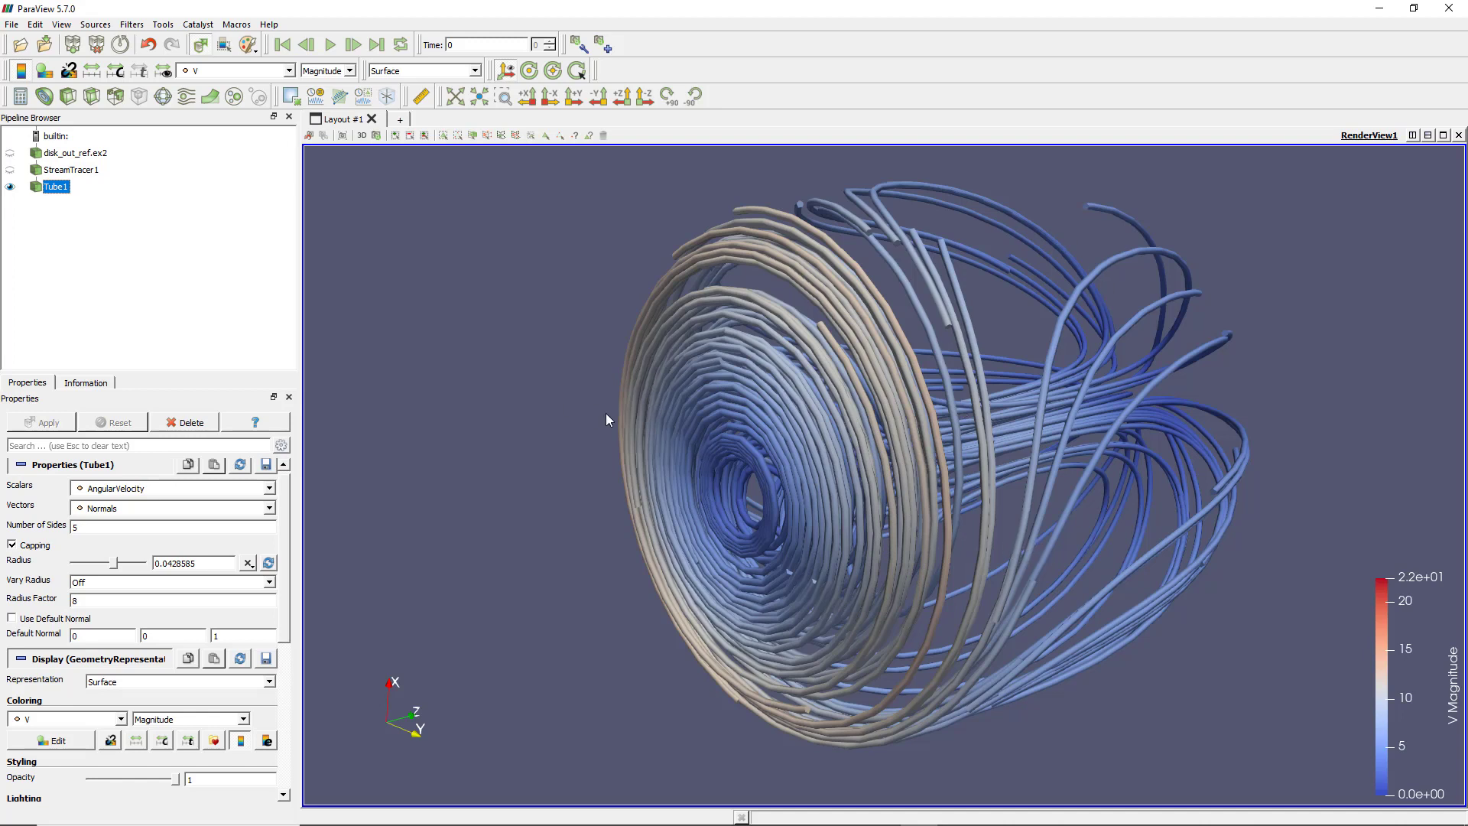
- Find the Glyph filter through the filter search and add it to Tube1
key(ctrl+space)
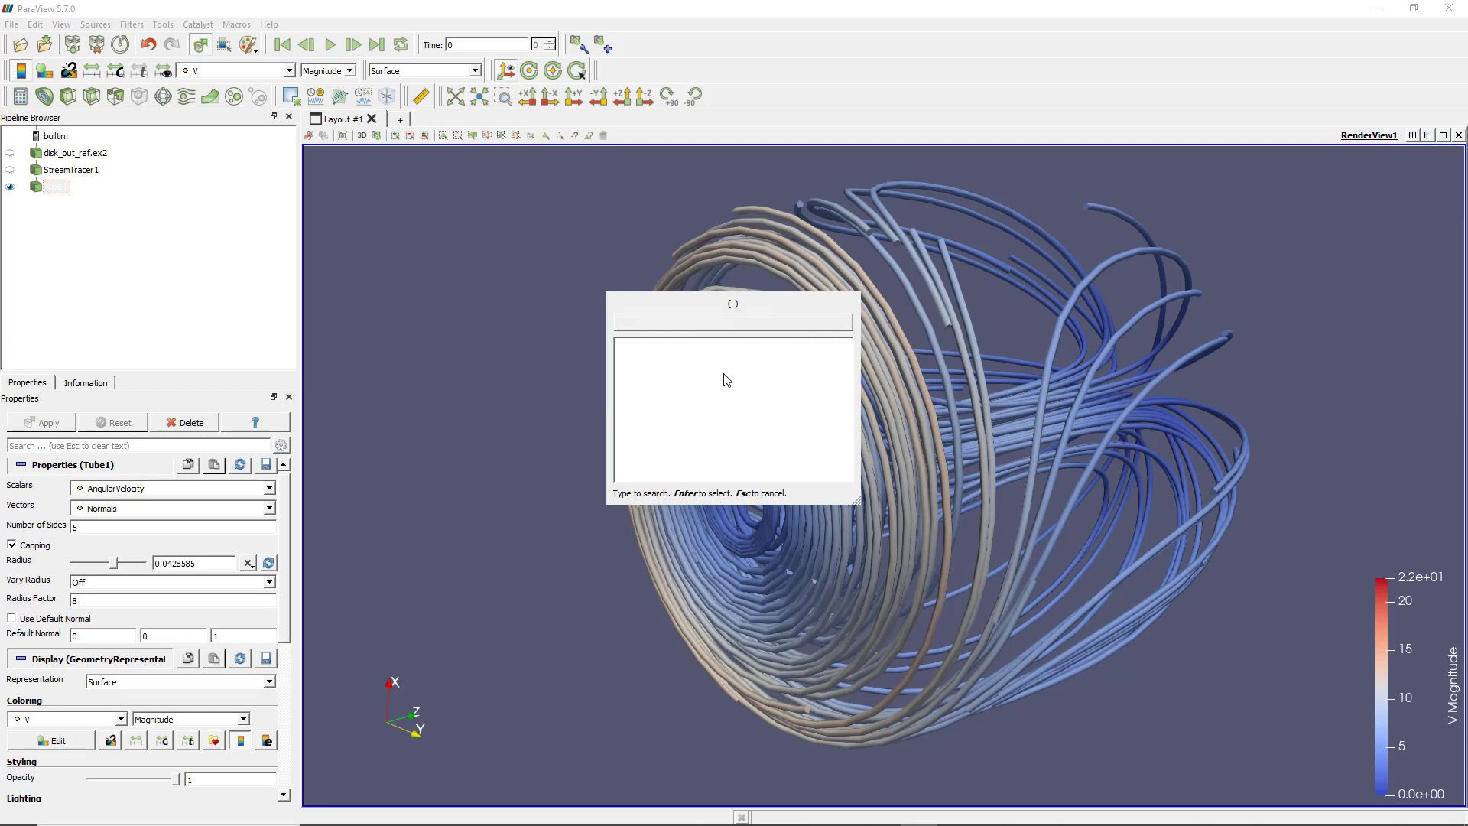
text(gly)
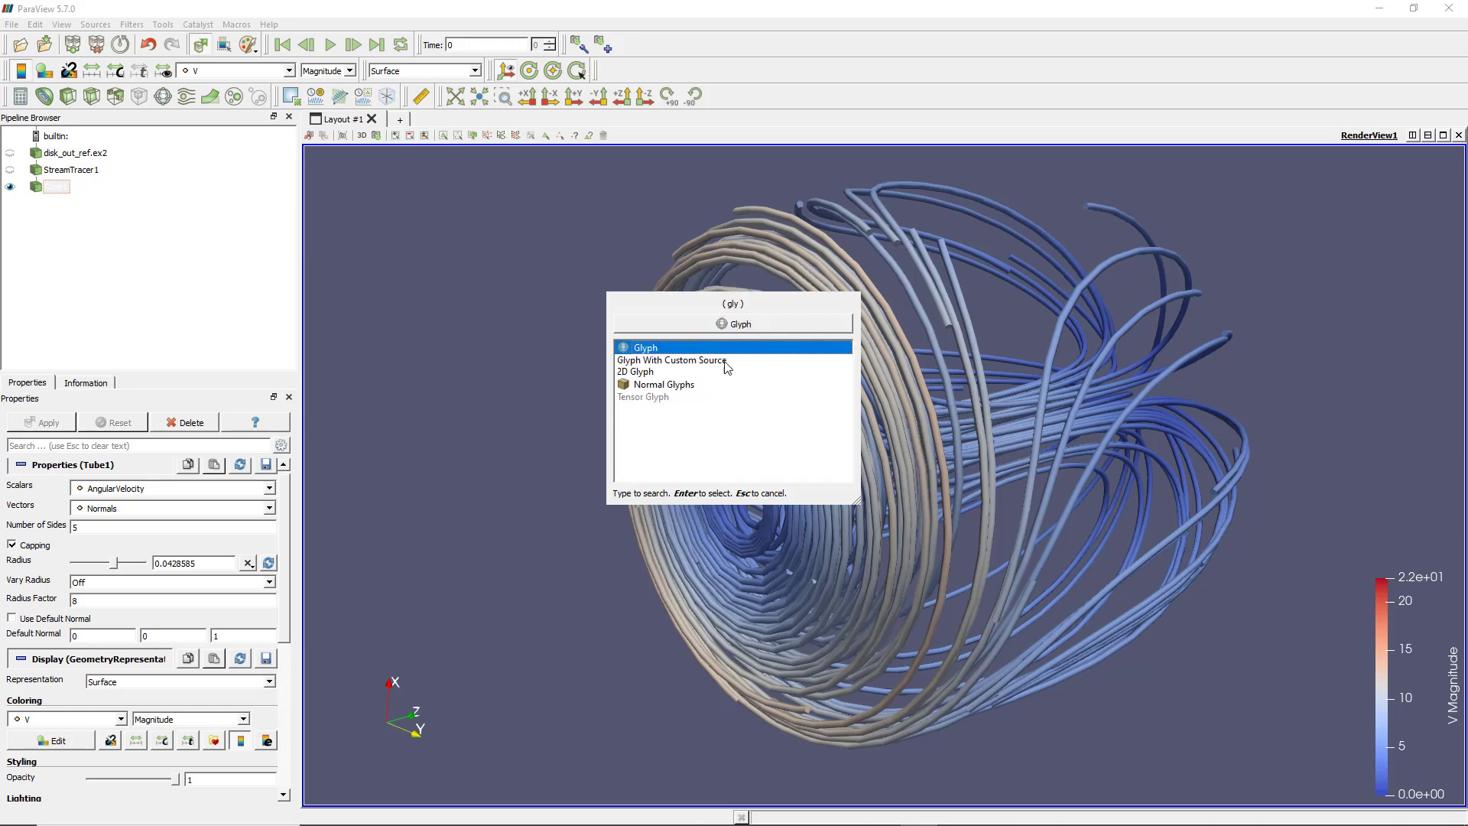
click(779, 350)
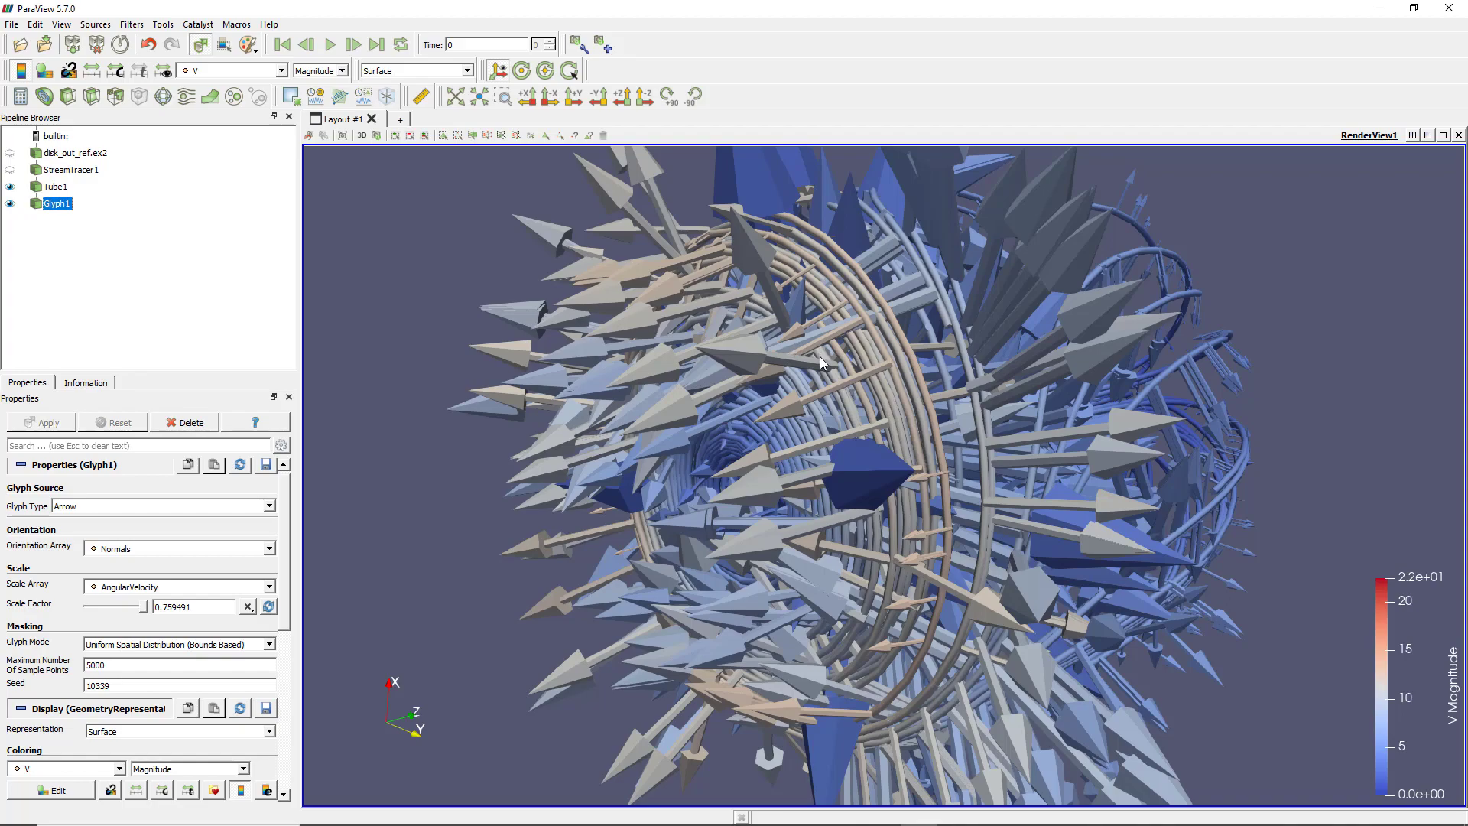
scroll(819, 356, down, 2)
drag(843, 382, 879, 423)
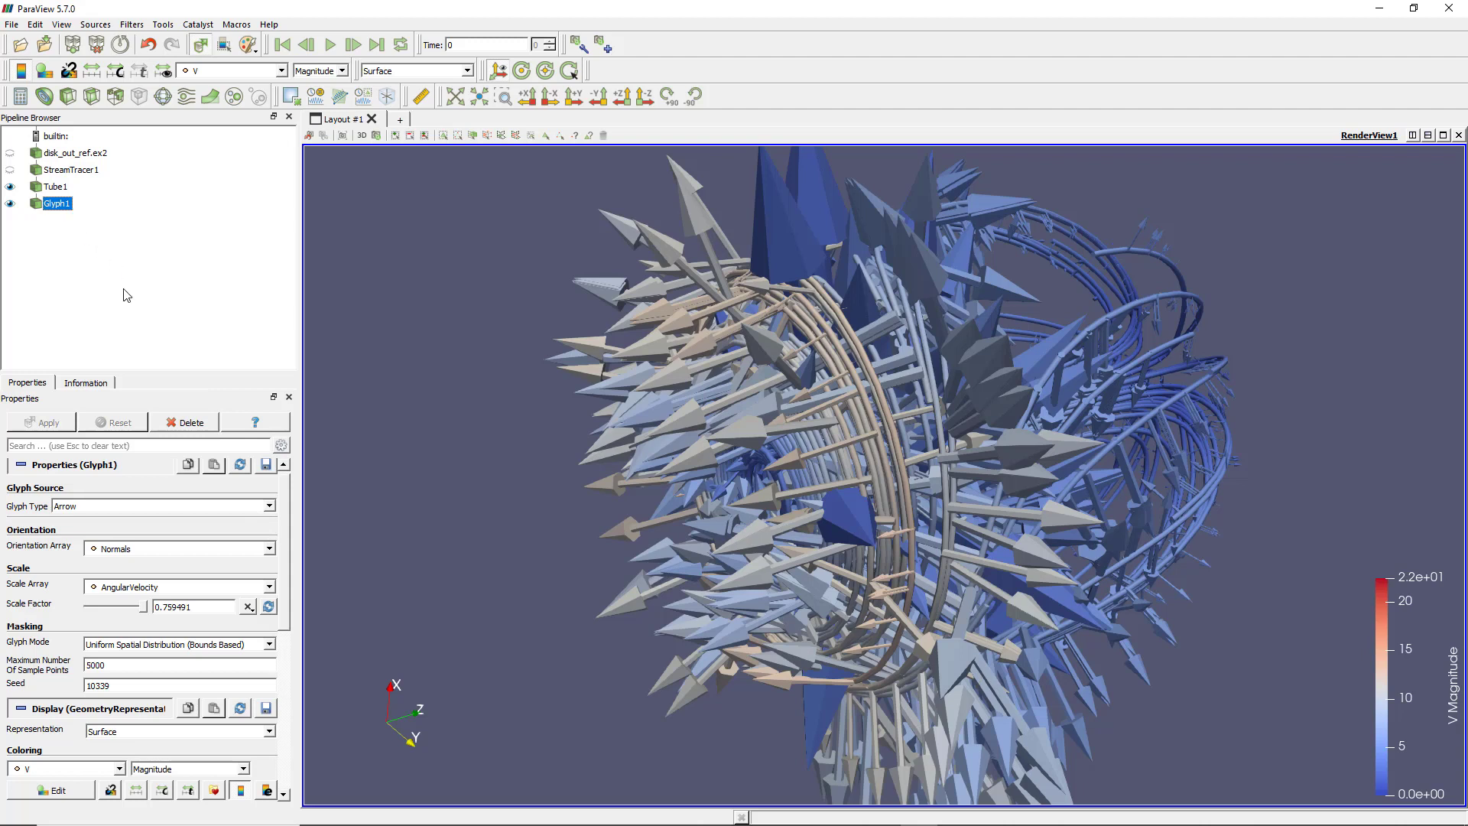
- Set the glyph type to Cone and orient the glyphs by the V array
click(270, 509)
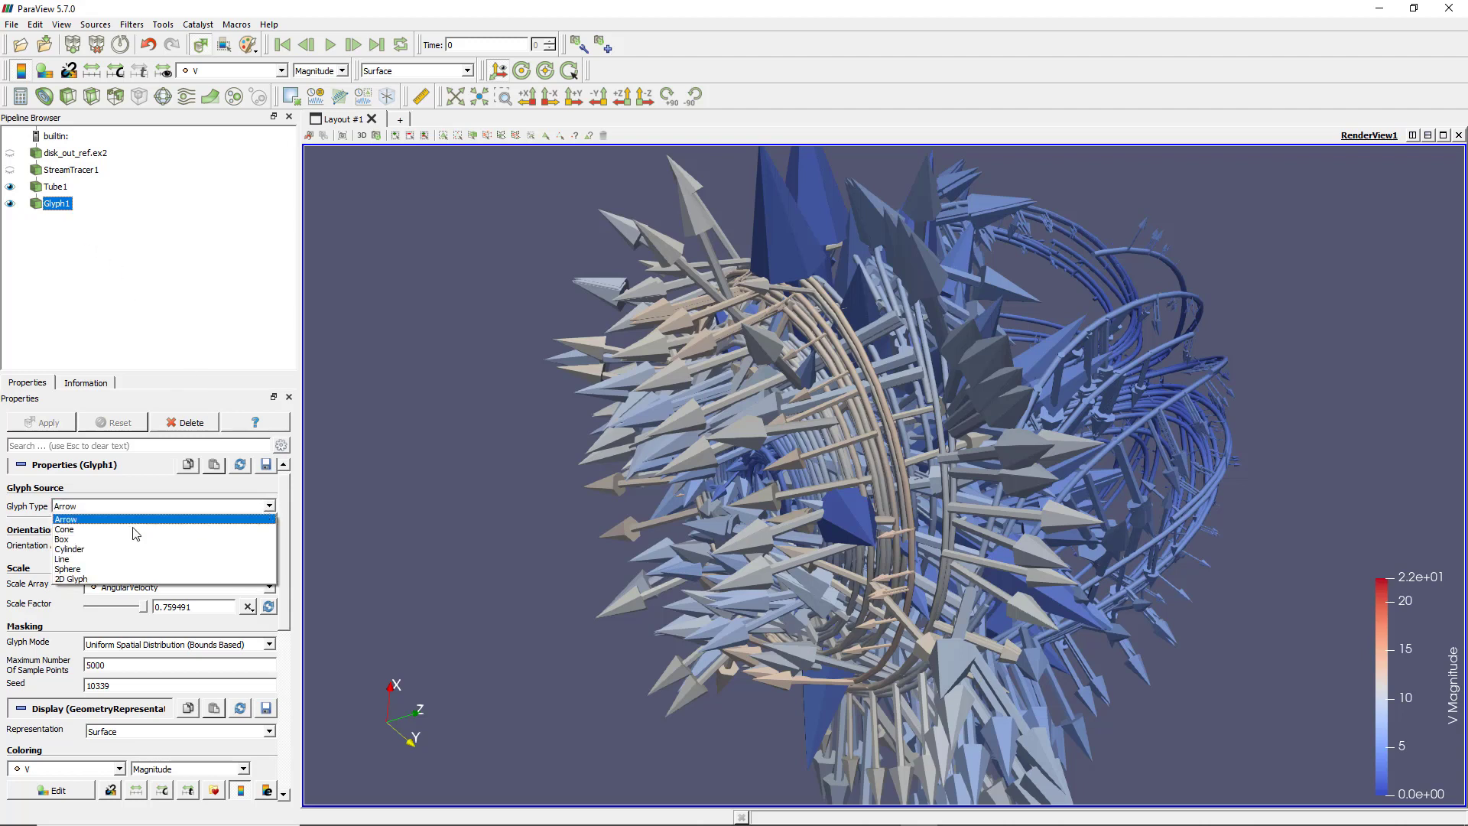
click(91, 530)
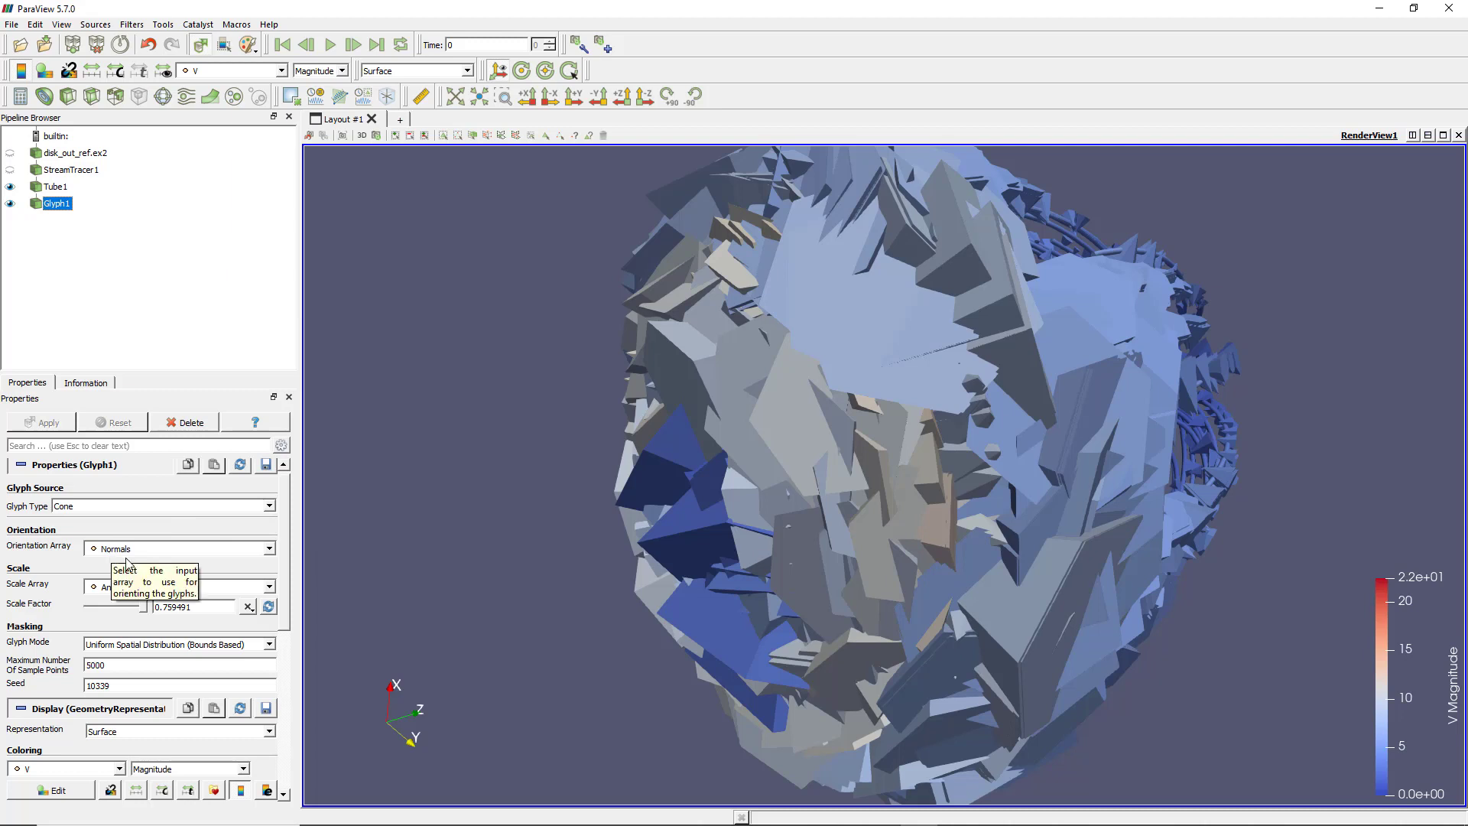
click(145, 552)
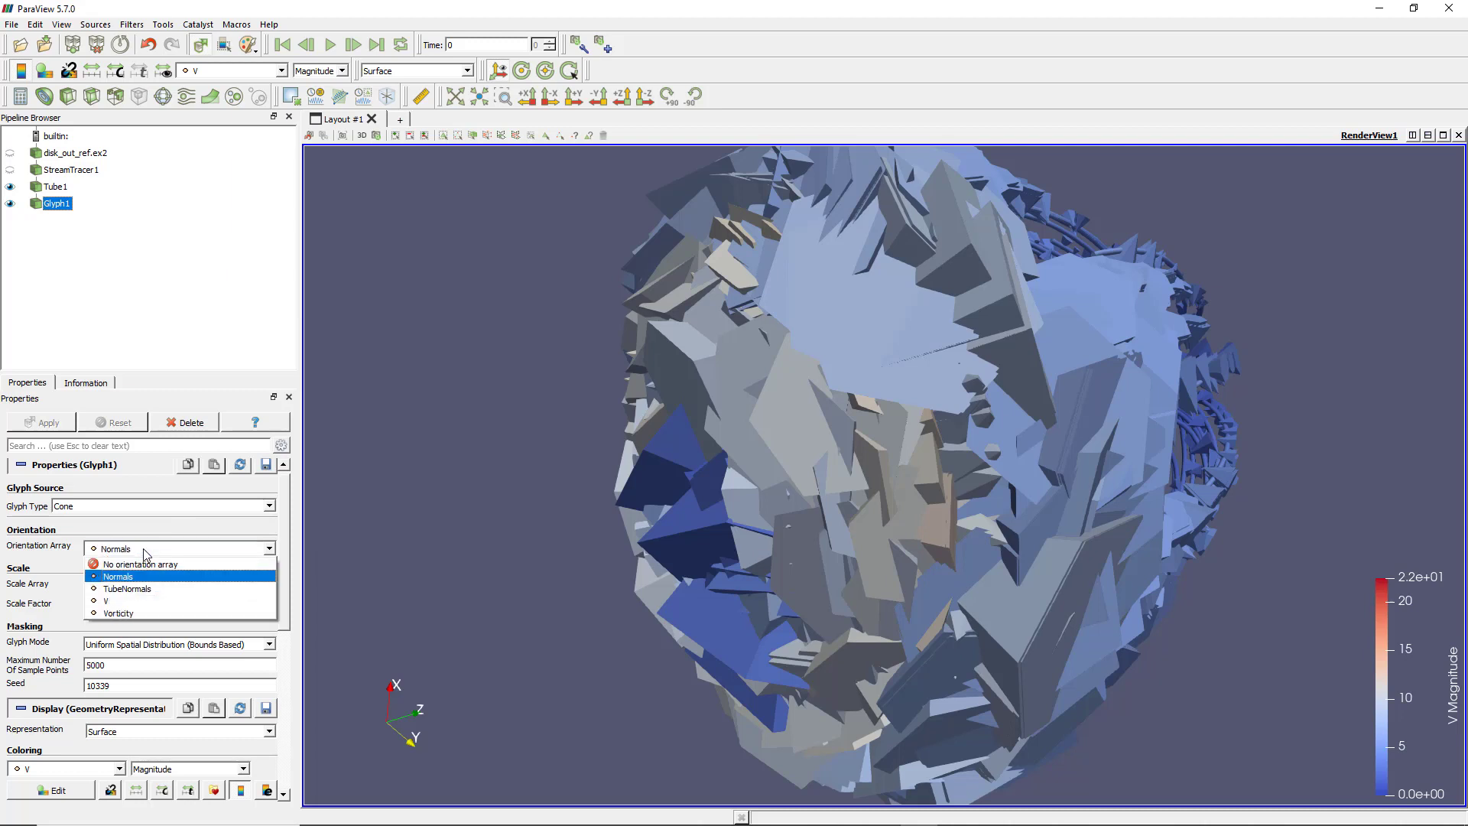
click(142, 602)
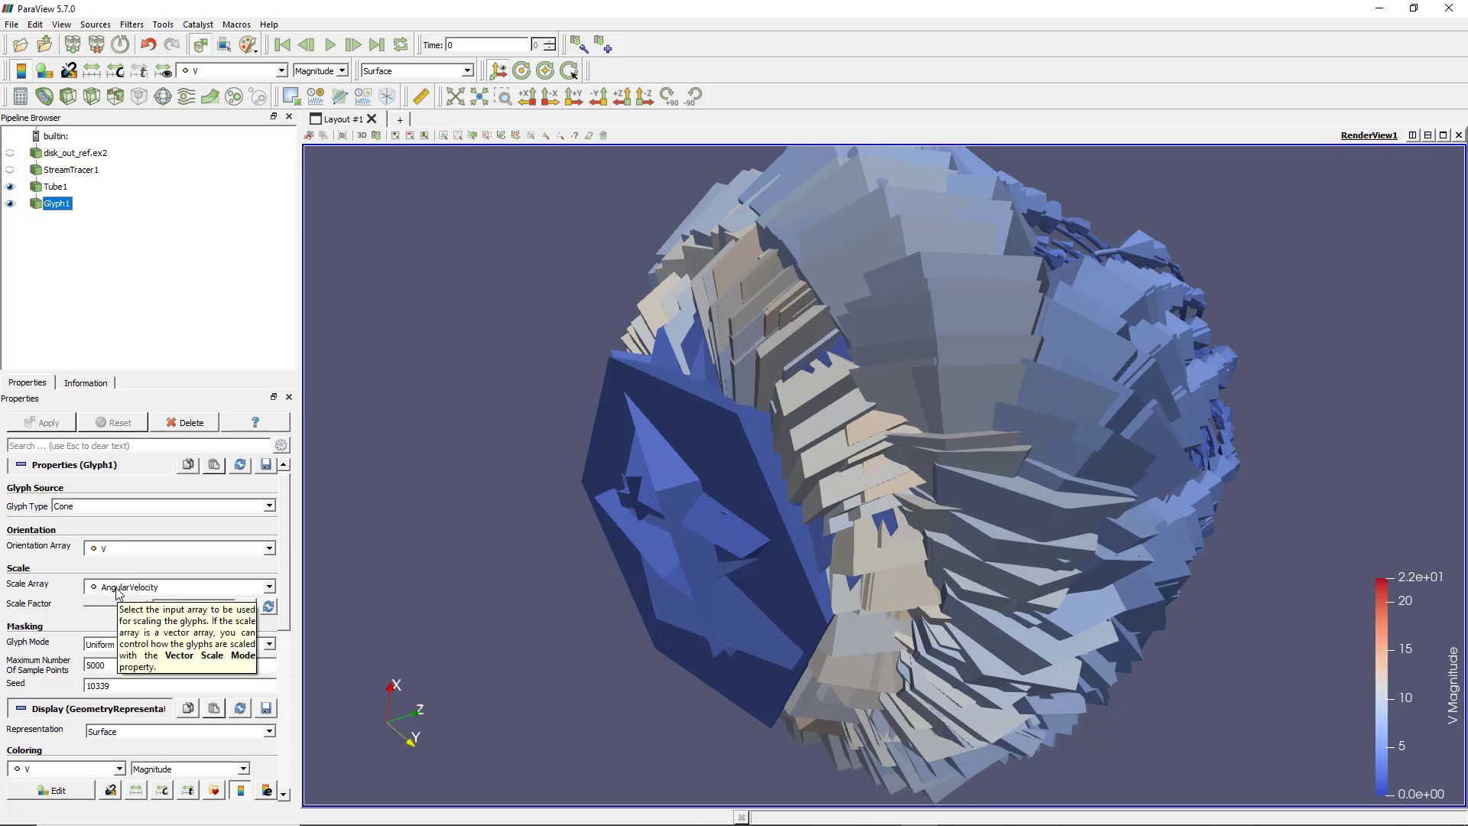
- Scale the glyphs by the V array and reset the scale factor to the data-based value of about 0.062
click(117, 590)
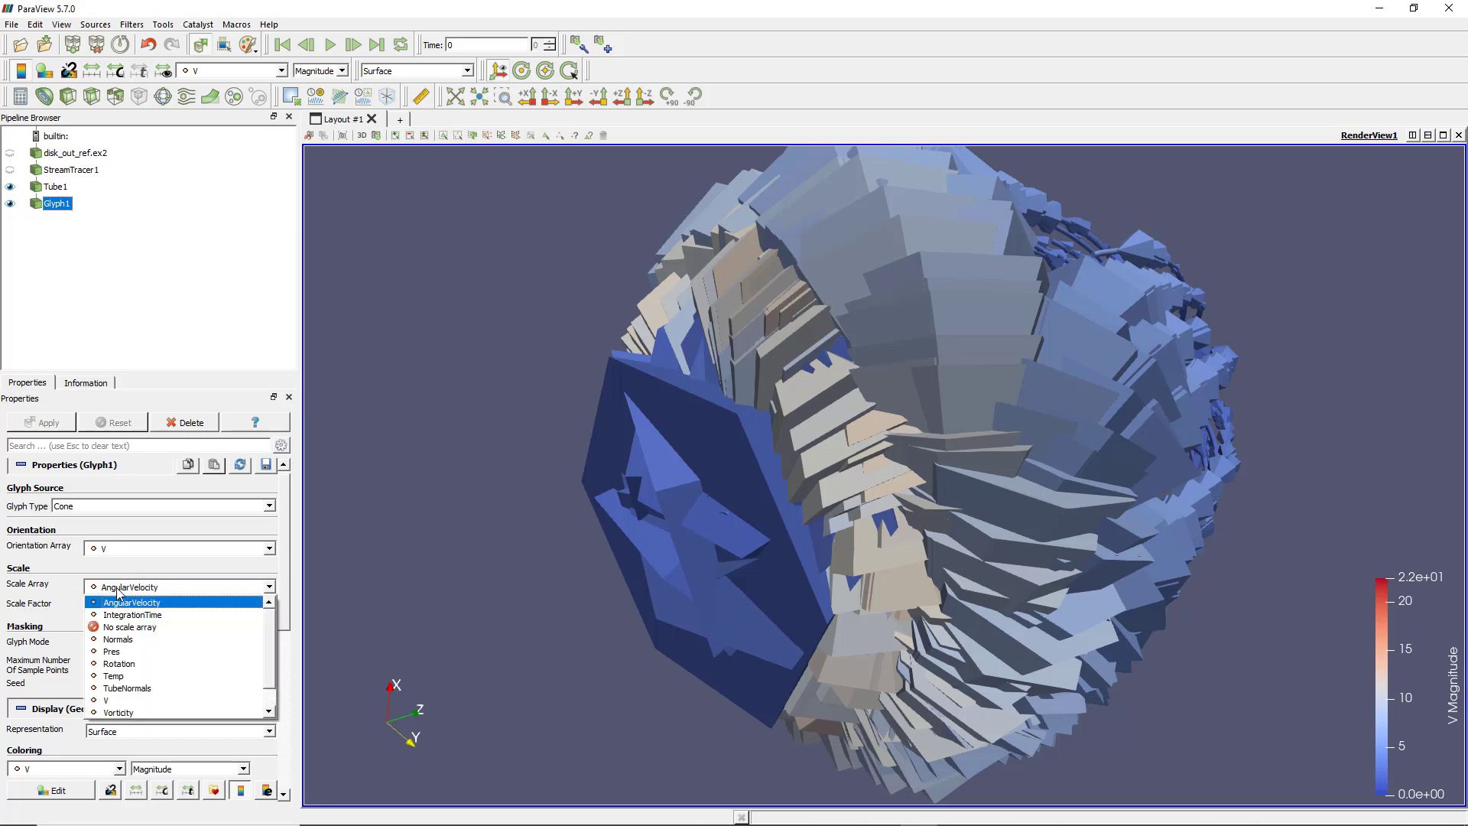
click(123, 699)
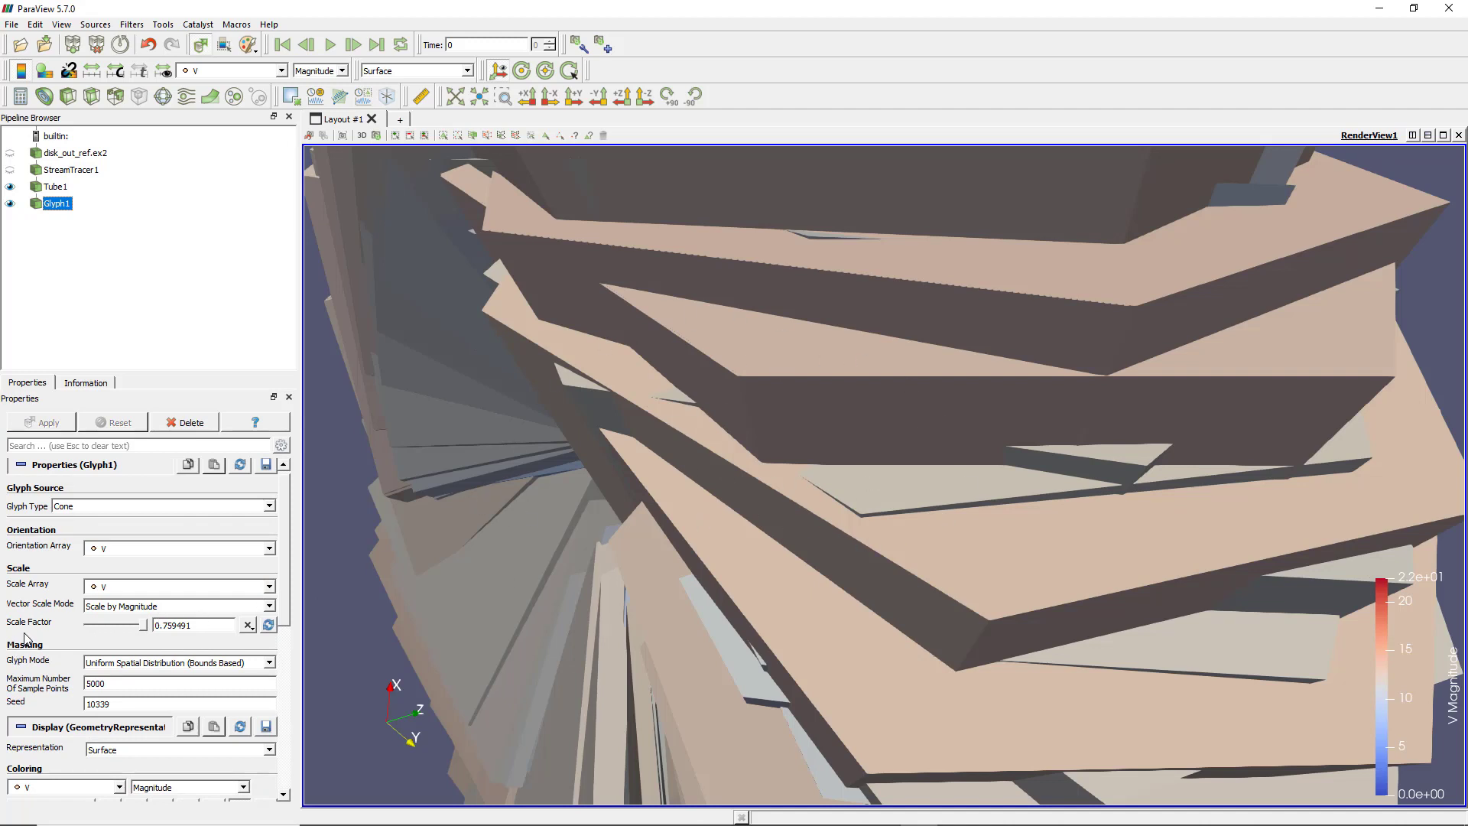
click(269, 625)
drag(704, 474, 1030, 438)
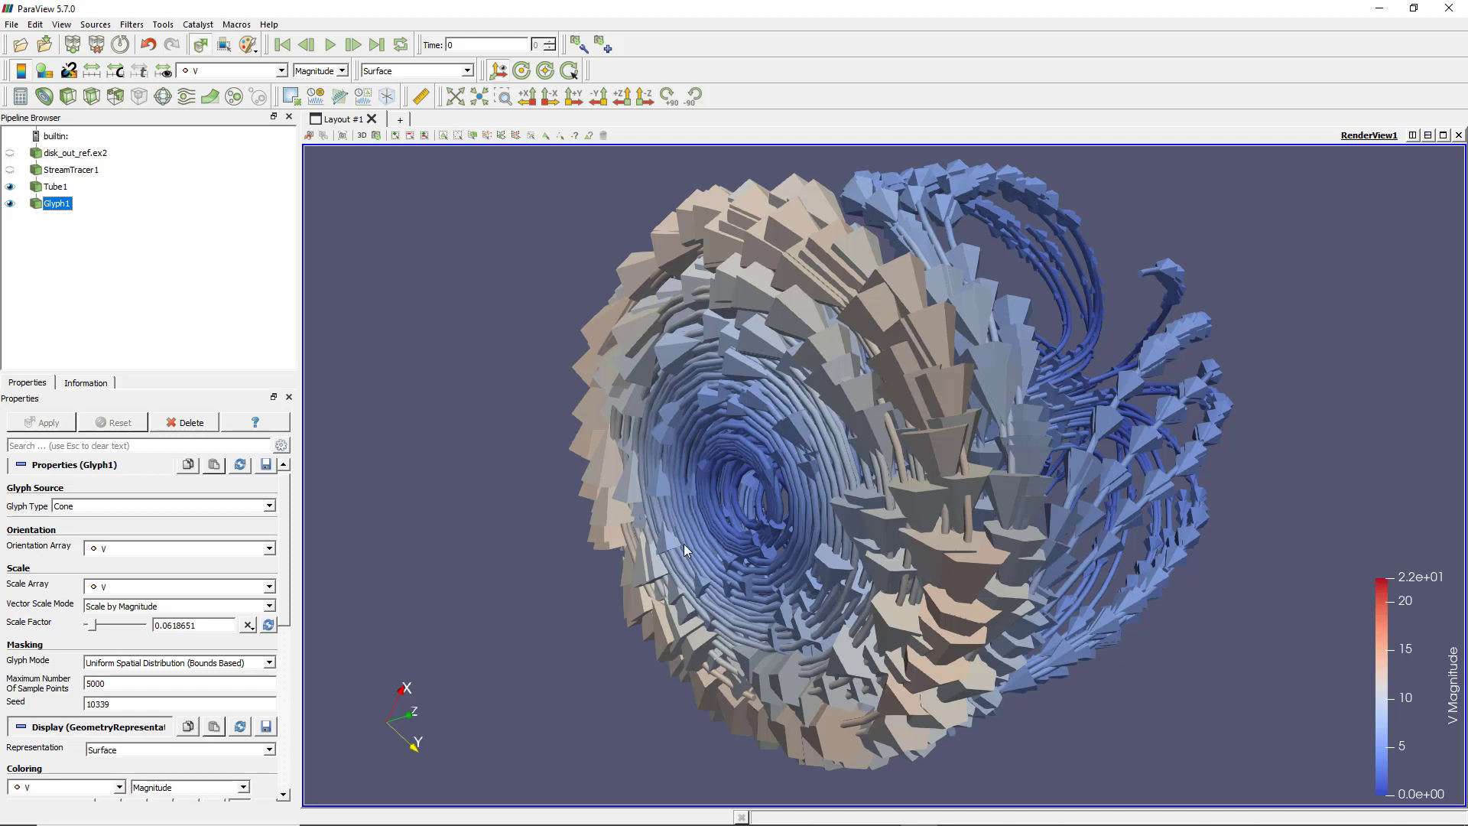
- Examine the cone glyphs along the tubes from several angles, checking their flow direction, size and color
drag(884, 300, 895, 352)
mouse_move(891, 469)
mouse_down()
mouse_move(860, 527)
mouse_move(875, 454)
mouse_up()
drag(866, 654, 1069, 418)
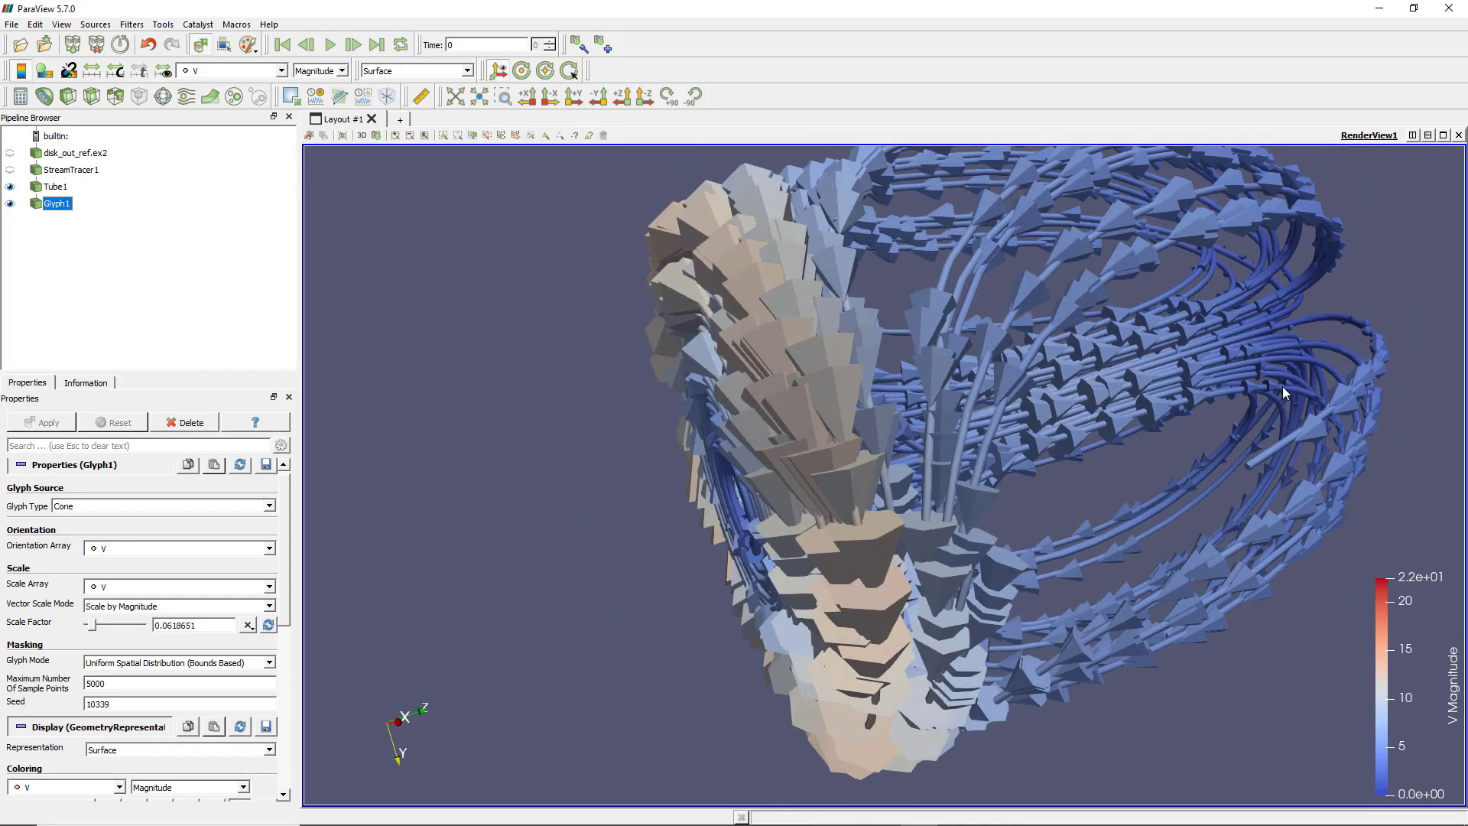
drag(948, 654, 741, 595)
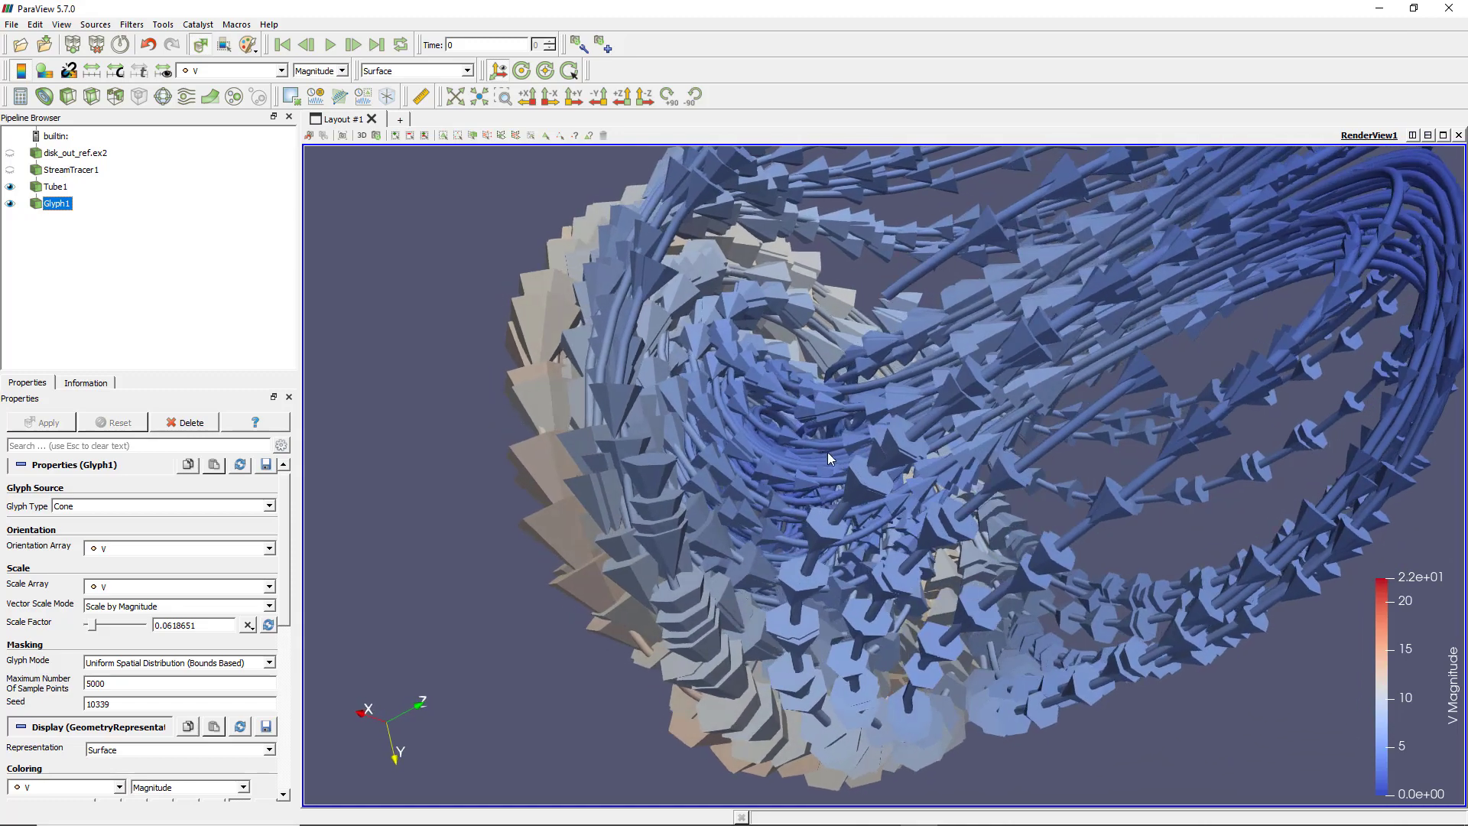
scroll(827, 452, down, 5)
drag(829, 452, 1001, 312)
drag(1085, 410, 1163, 403)
scroll(1034, 445, up, 3)
scroll(878, 411, up, 3)
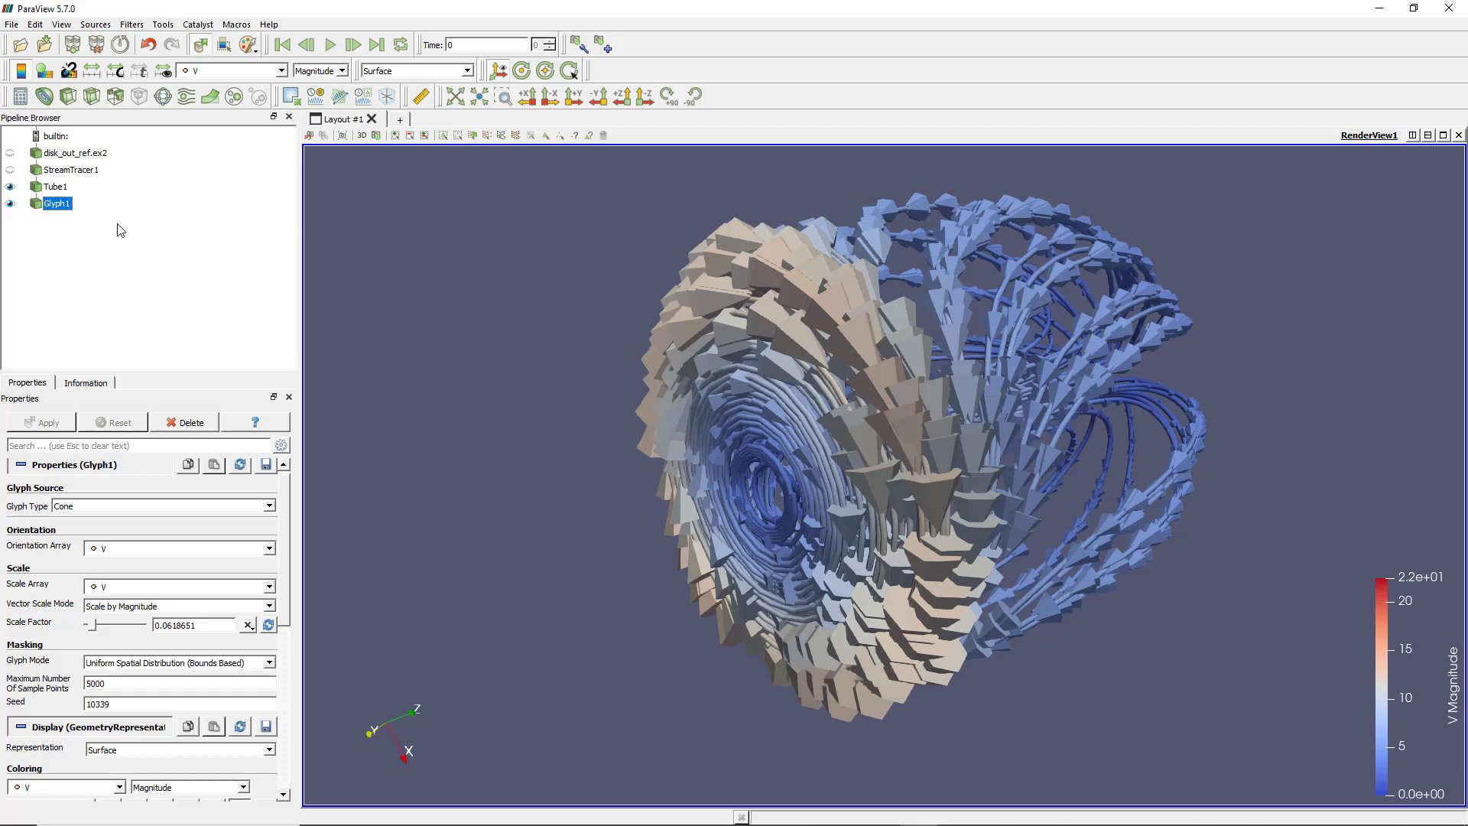
- Delete the Glyph1 filter from the pipeline, keeping the tubes displayed
right_click(60, 206)
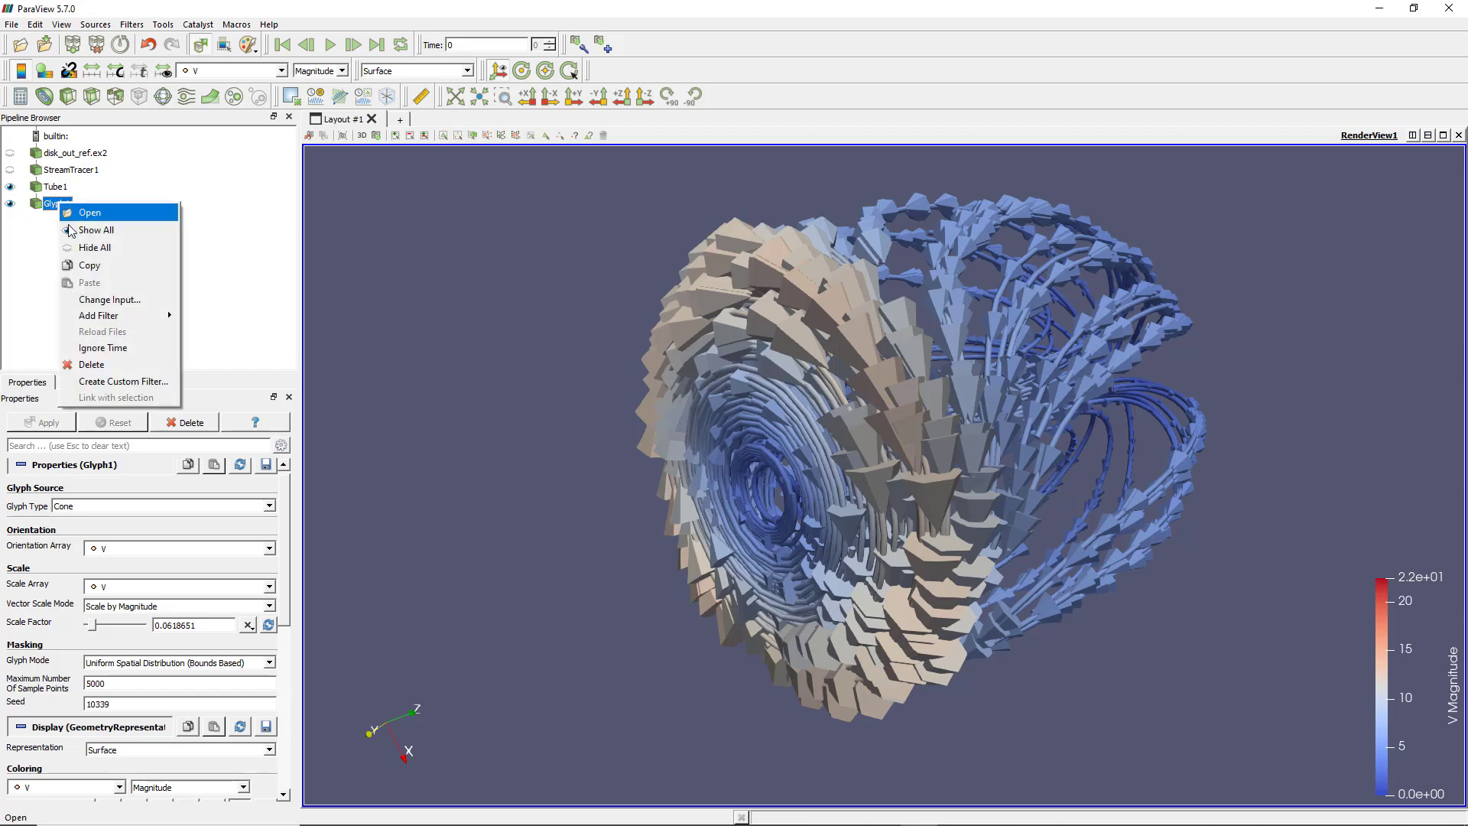
click(105, 370)
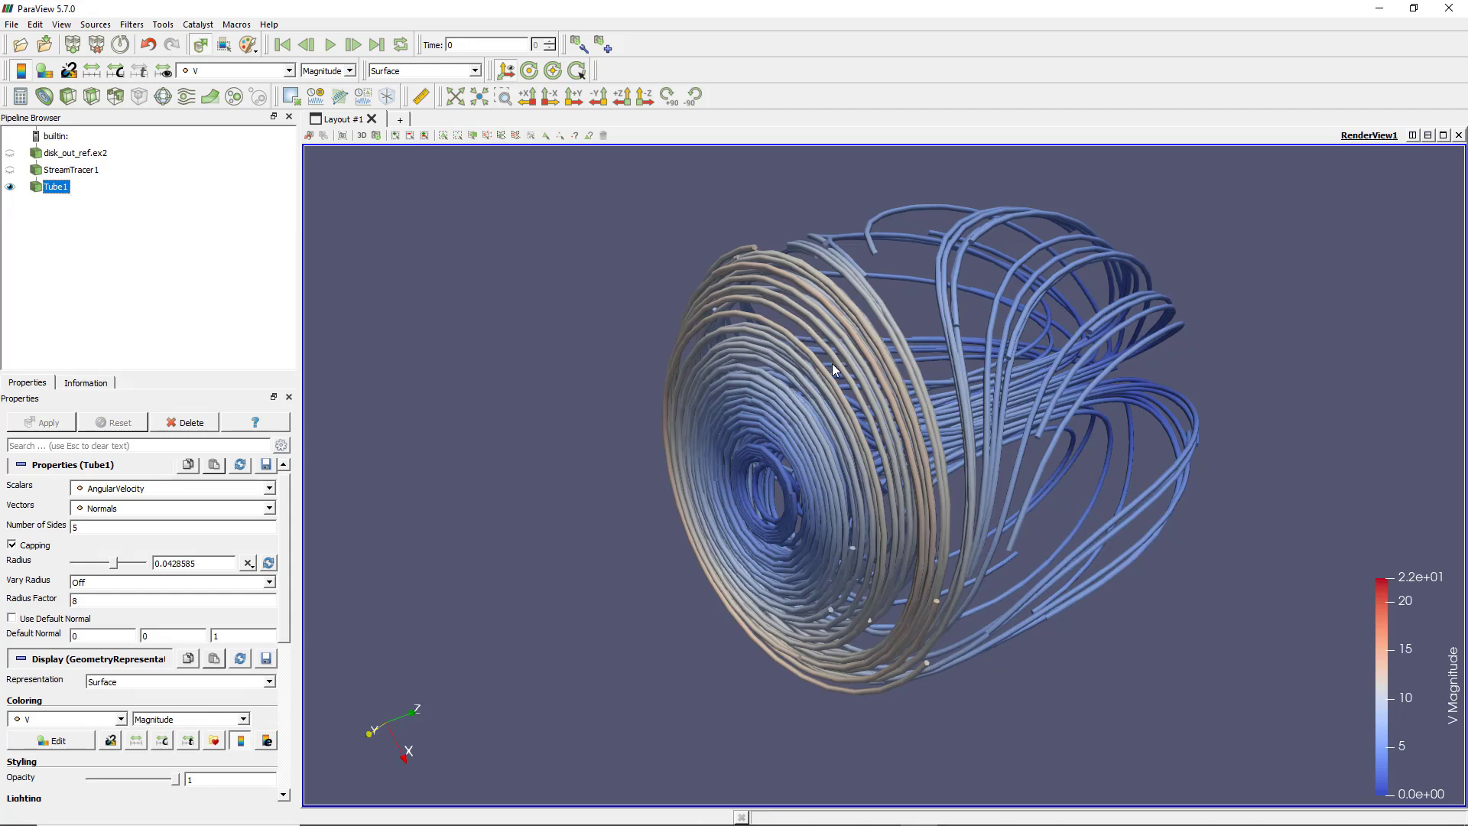
scroll(987, 367, up, 2)
scroll(986, 361, up, 1)
mouse_move(985, 360)
mouse_down()
mouse_move(1083, 361)
mouse_move(1039, 364)
mouse_move(1044, 350)
mouse_move(1026, 346)
mouse_move(1011, 366)
mouse_up()
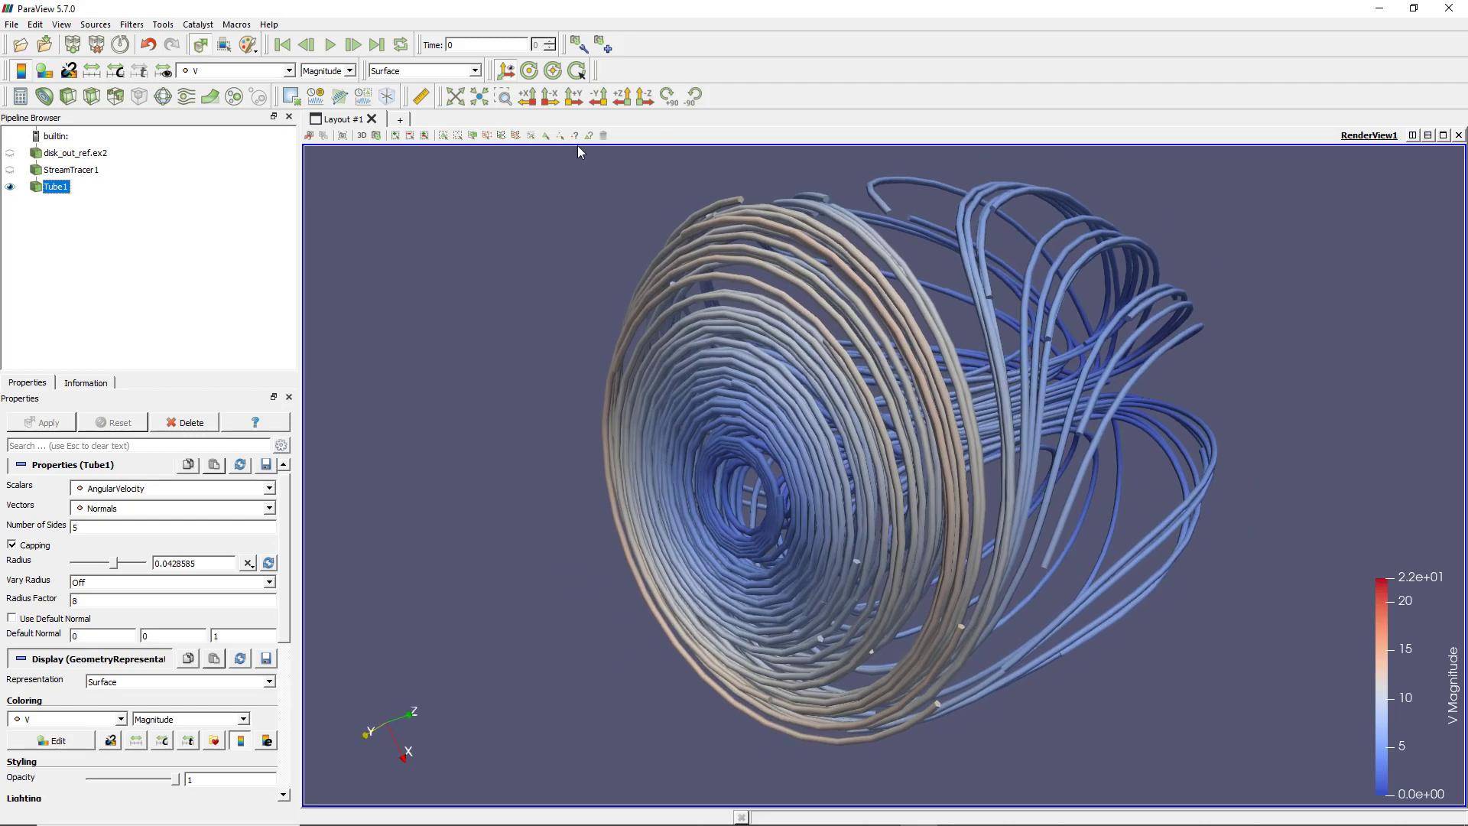
- Delete the Tube1 filter and set the representation of the StreamTracer1 streamlines to Wireframe
right_click(65, 191)
click(104, 344)
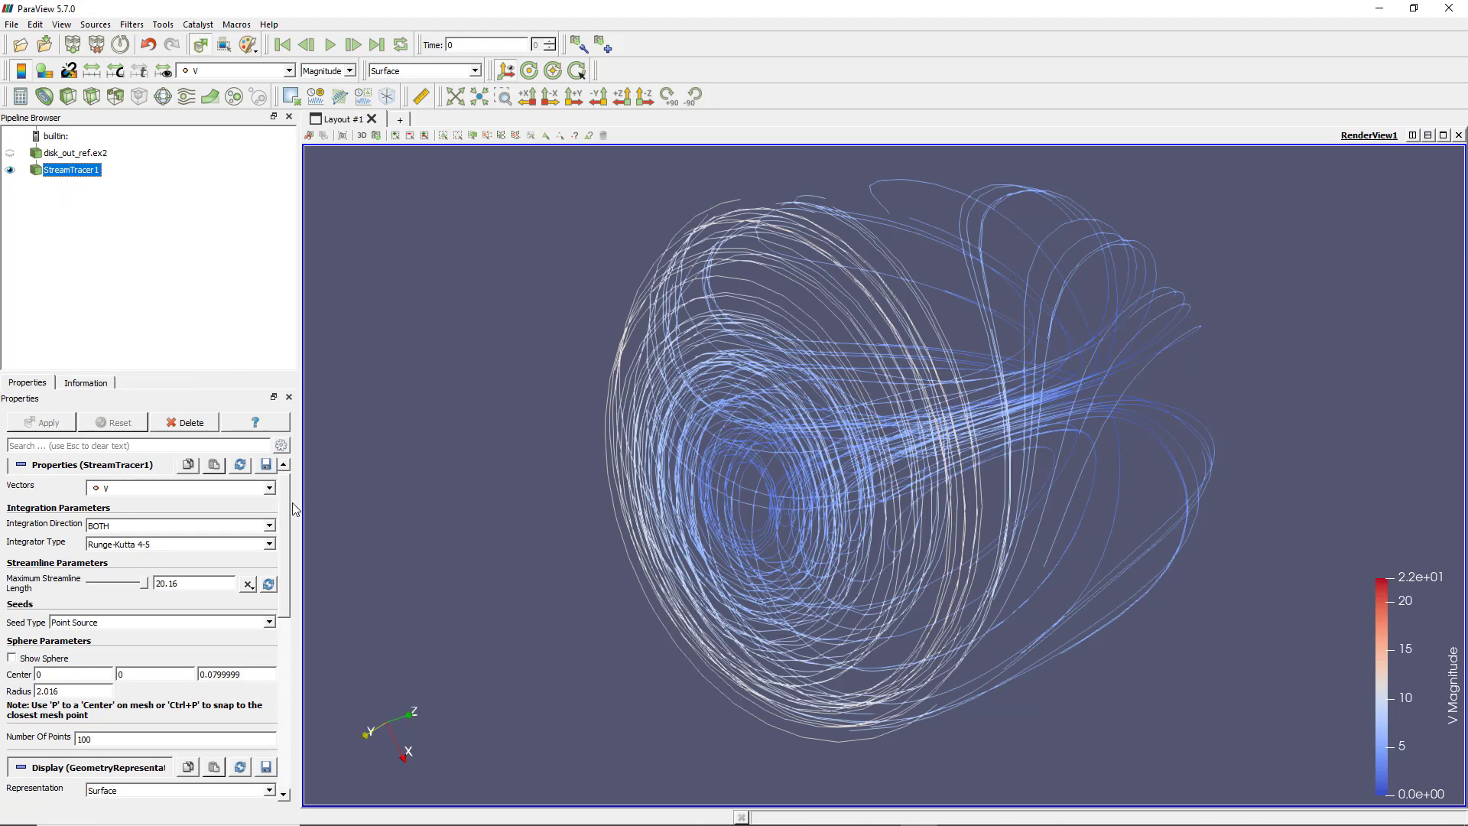
mouse_move(284, 511)
mouse_down()
mouse_move(305, 548)
mouse_move(304, 525)
mouse_move(320, 621)
mouse_up()
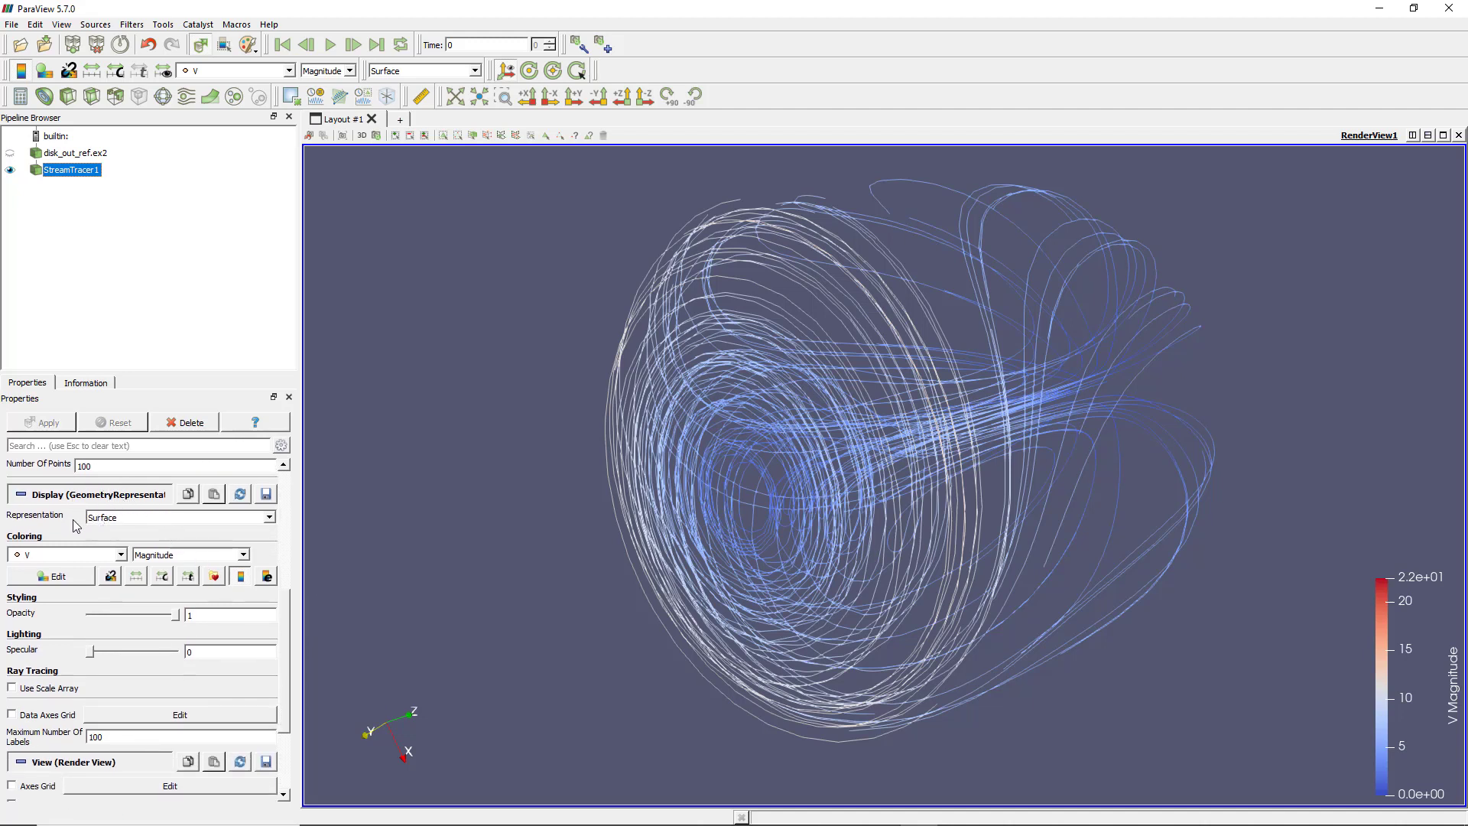
click(141, 520)
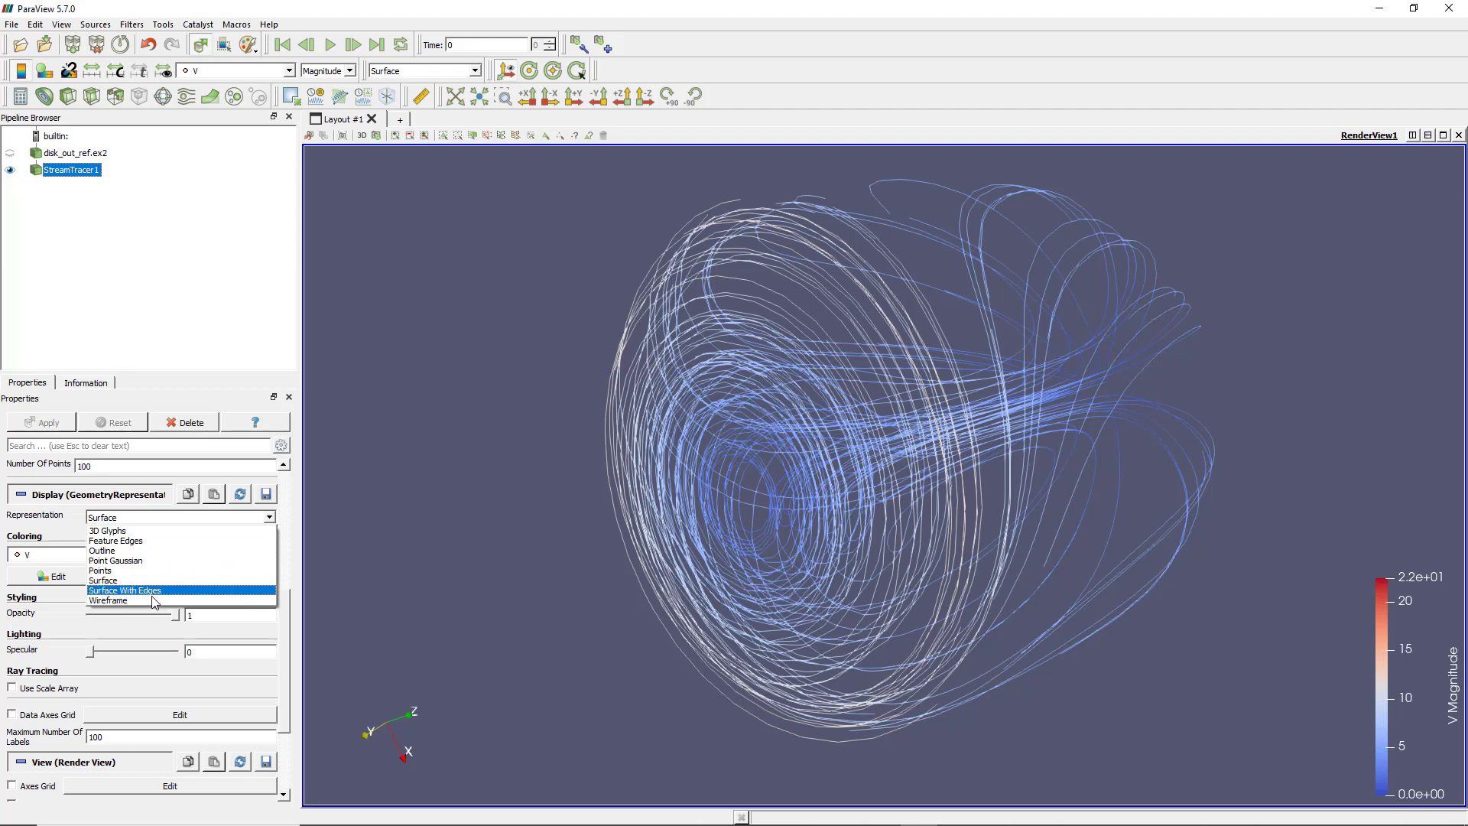
click(122, 600)
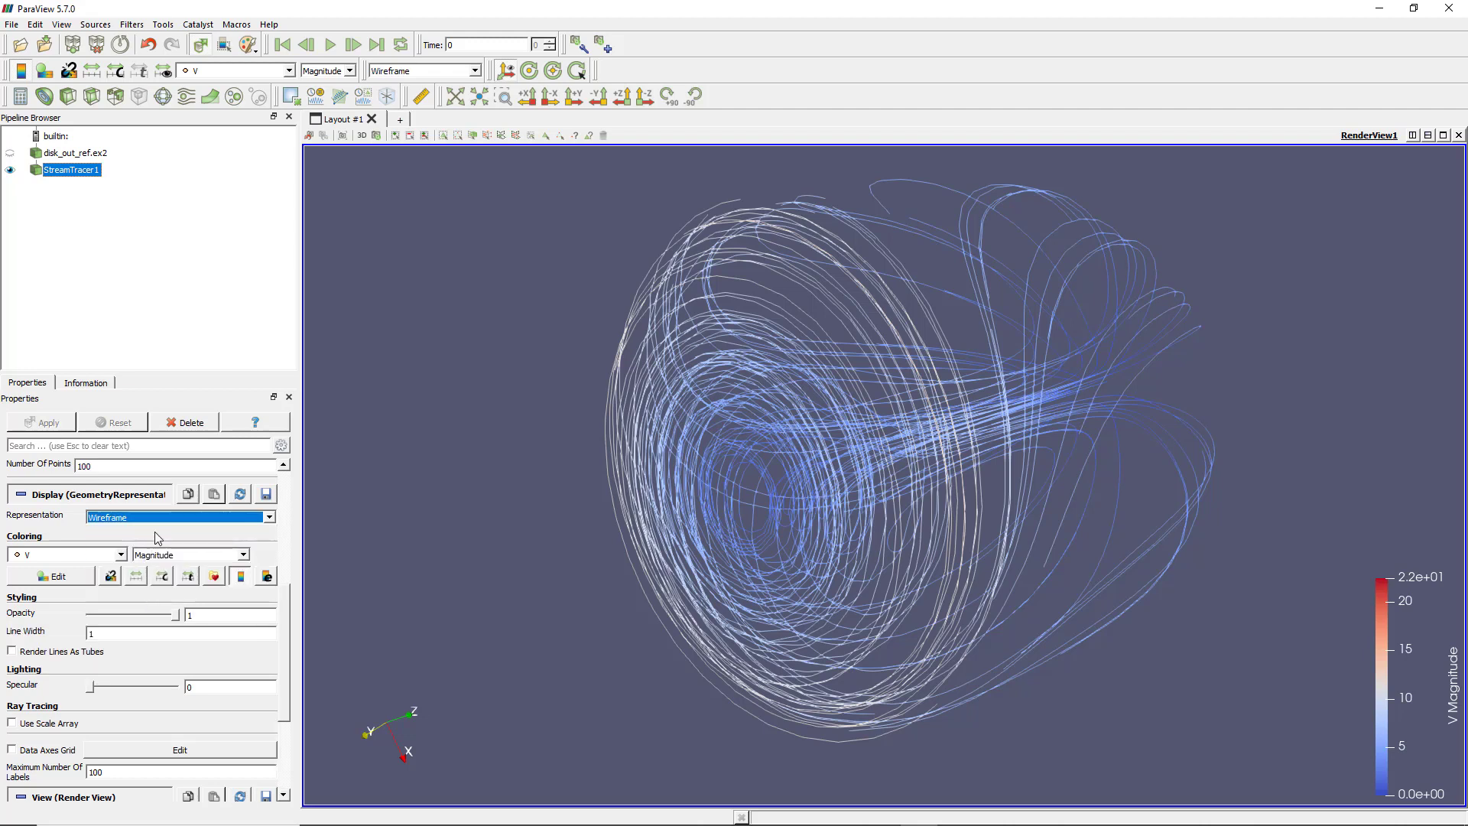
mouse_move(286, 638)
mouse_down()
mouse_move(286, 667)
mouse_move(282, 643)
mouse_up()
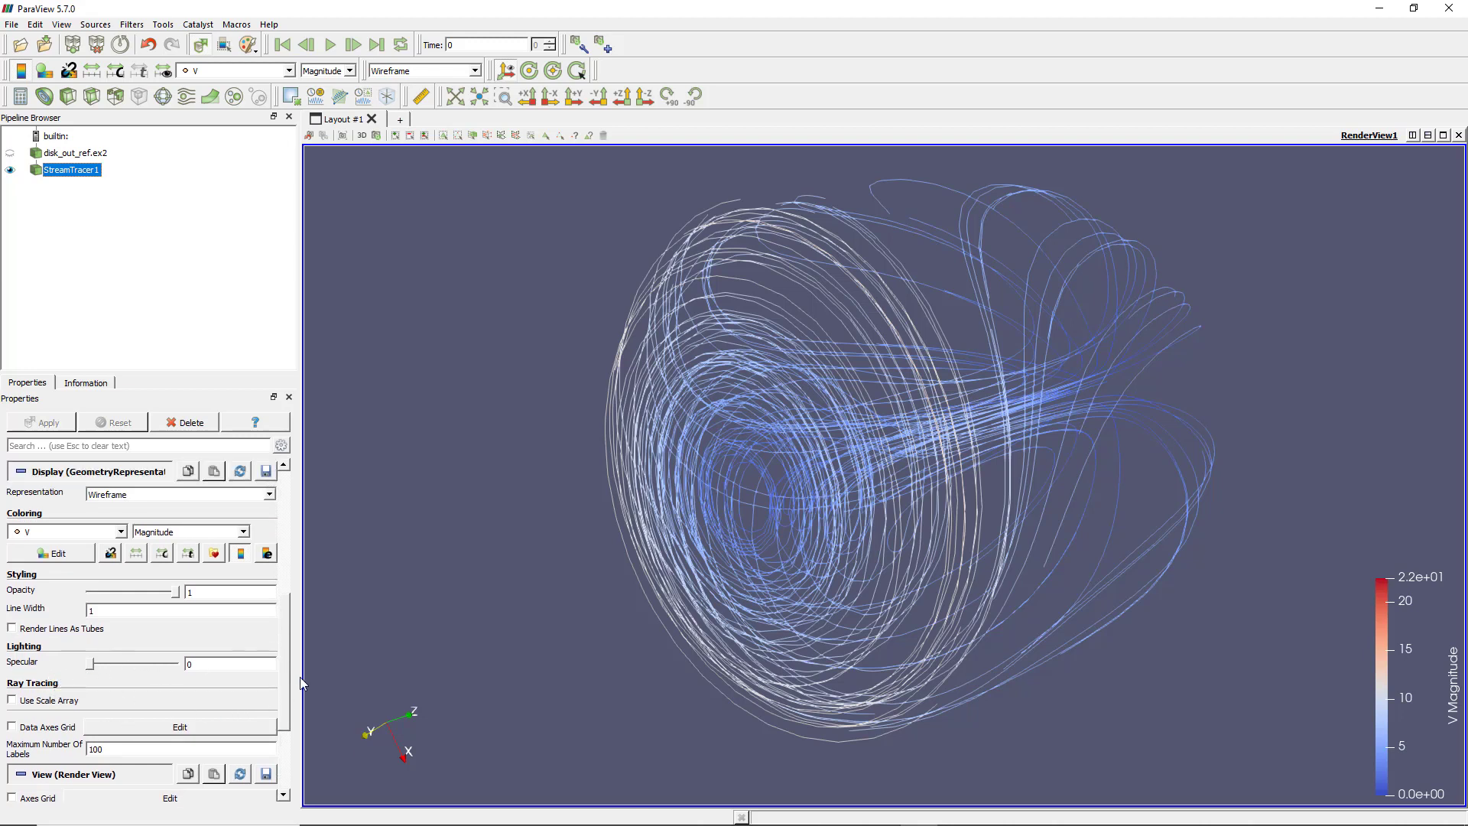
drag(286, 679, 294, 646)
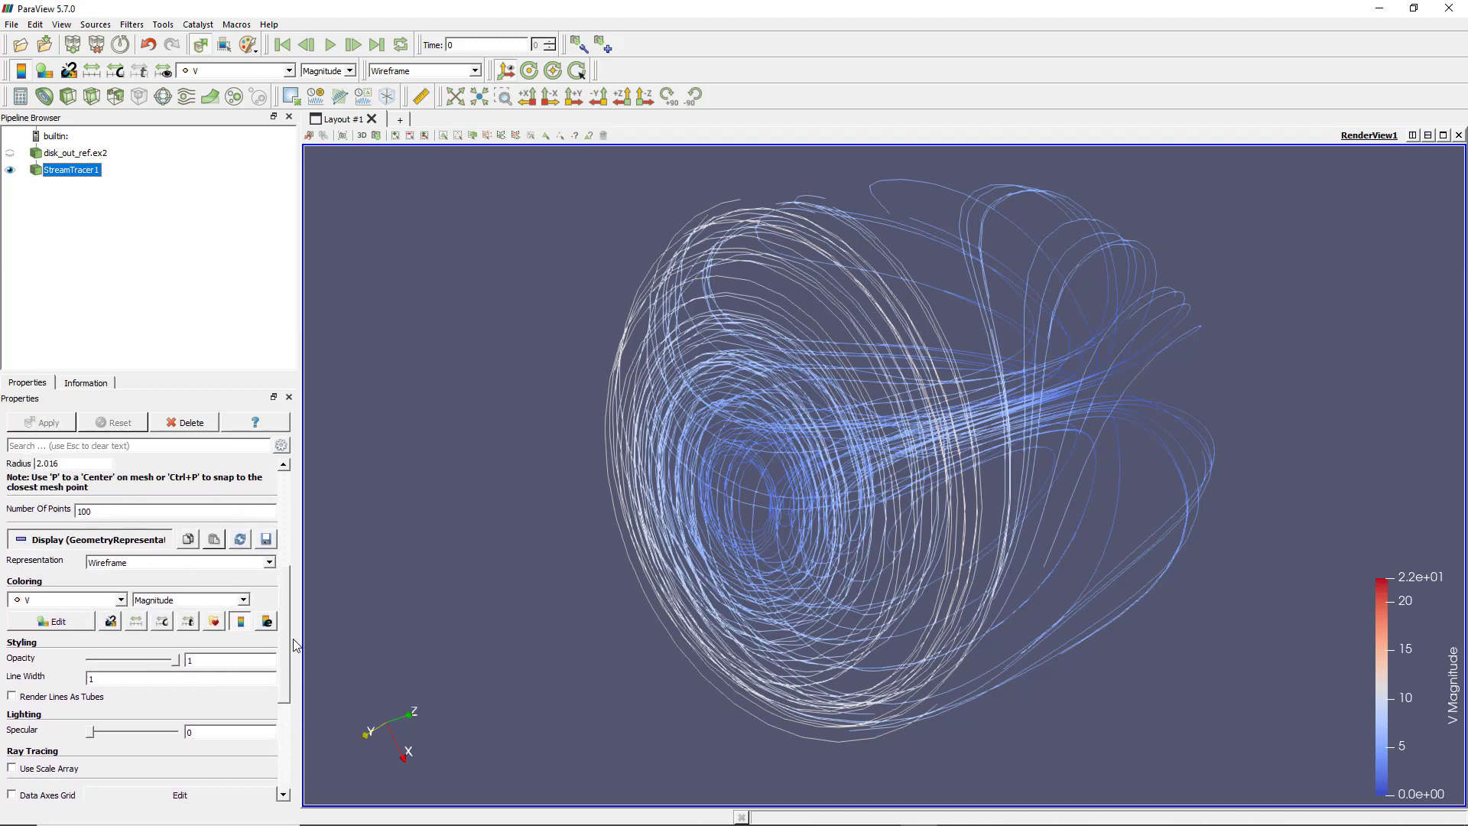
click(151, 567)
click(107, 641)
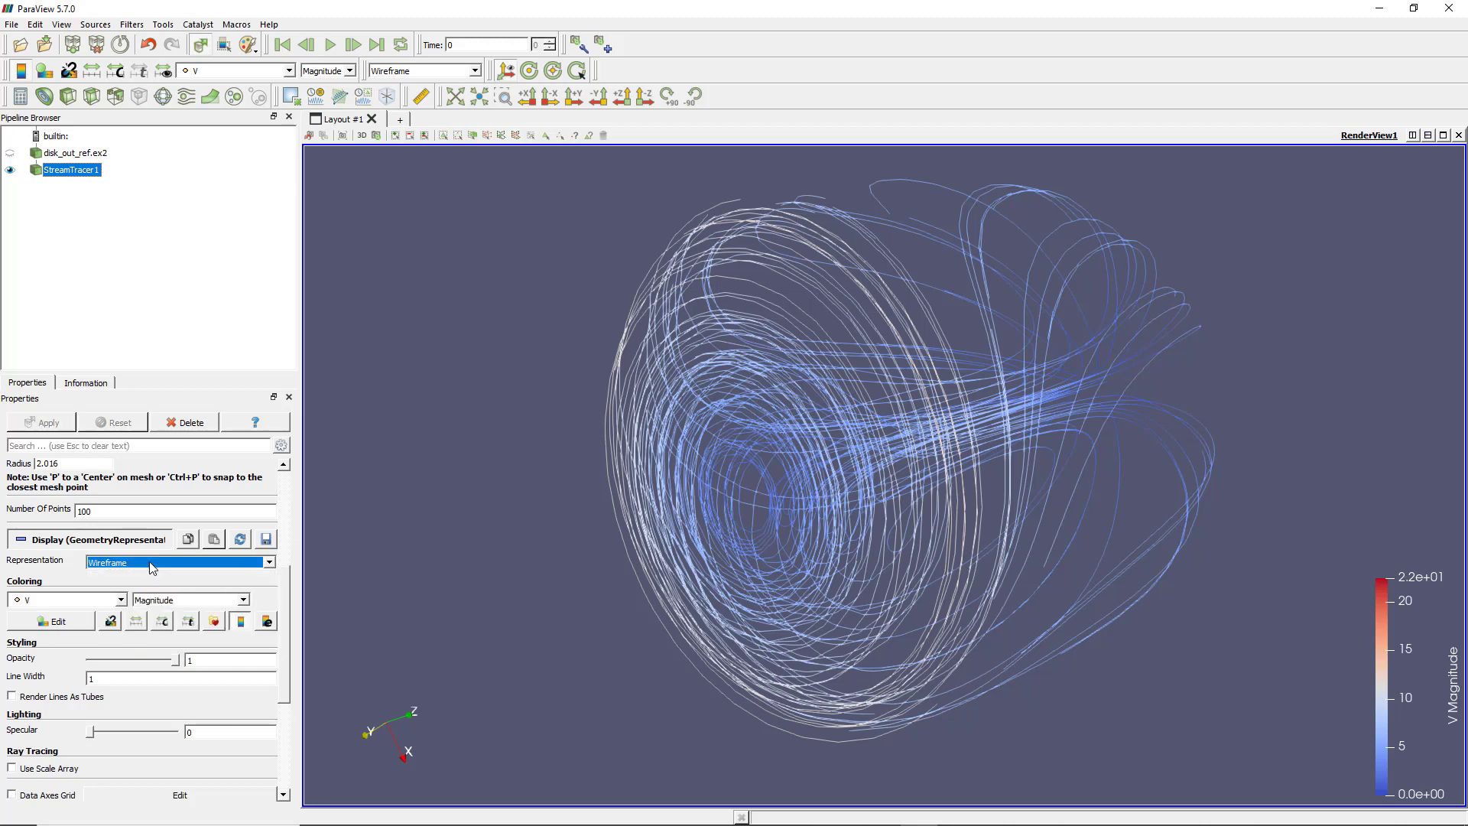
- Set the line width of the wireframe streamlines to 10 and render the lines as tubes
double_click(94, 679)
text(1)
key(Return)
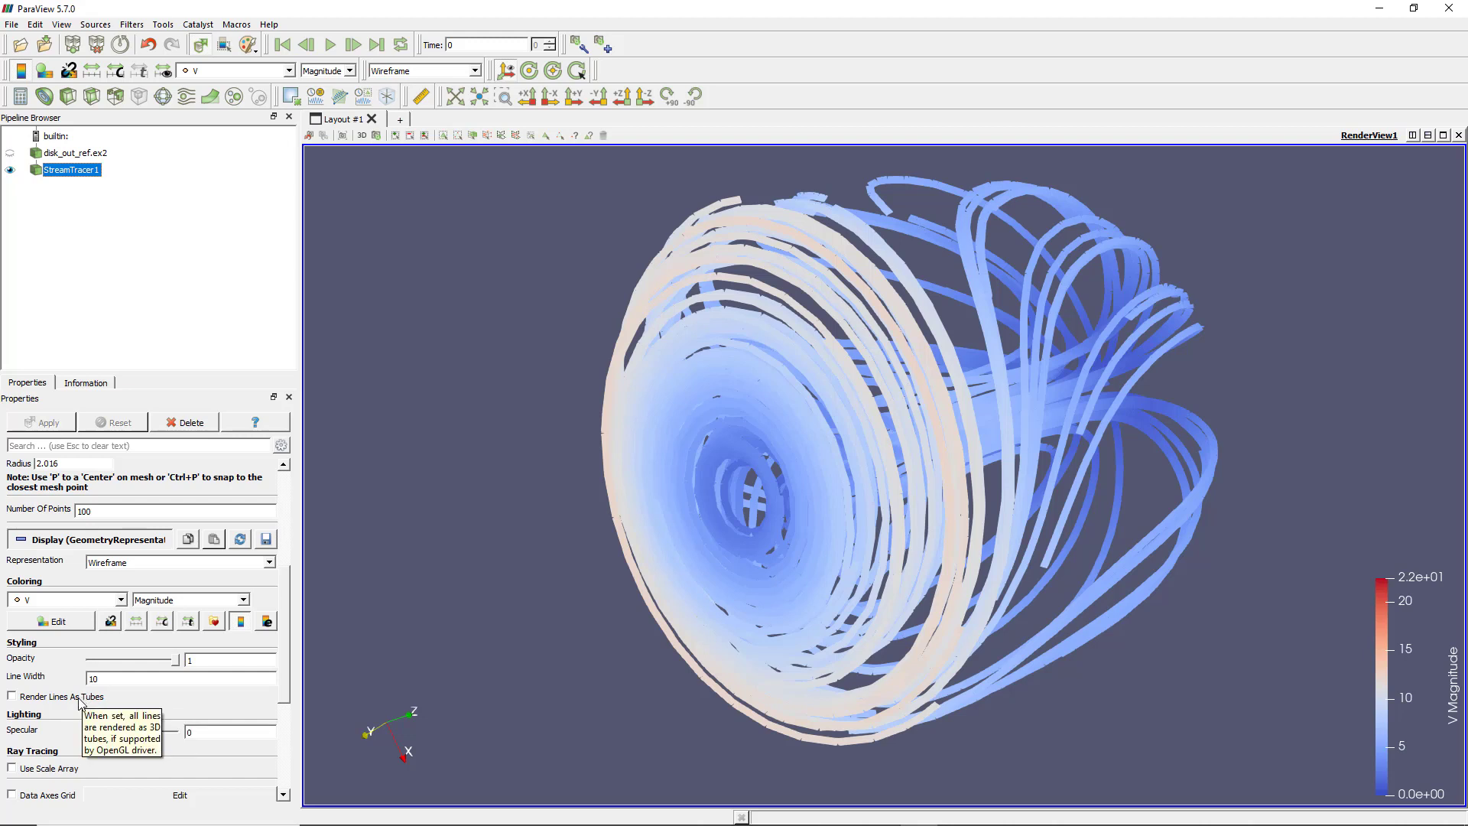
click(12, 697)
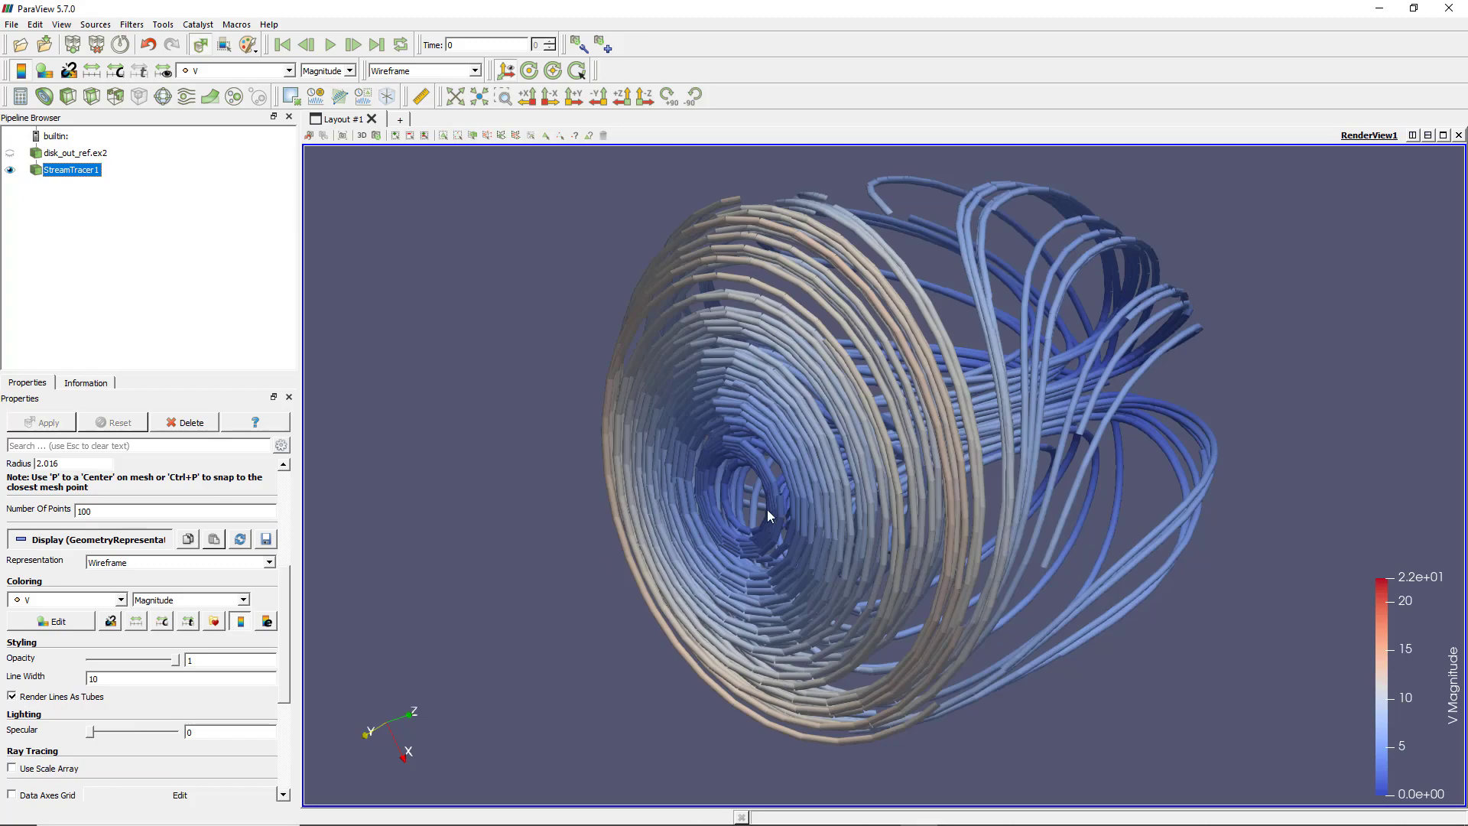
mouse_move(783, 502)
mouse_down()
mouse_move(958, 497)
mouse_move(795, 497)
mouse_move(750, 465)
mouse_move(792, 502)
mouse_up()
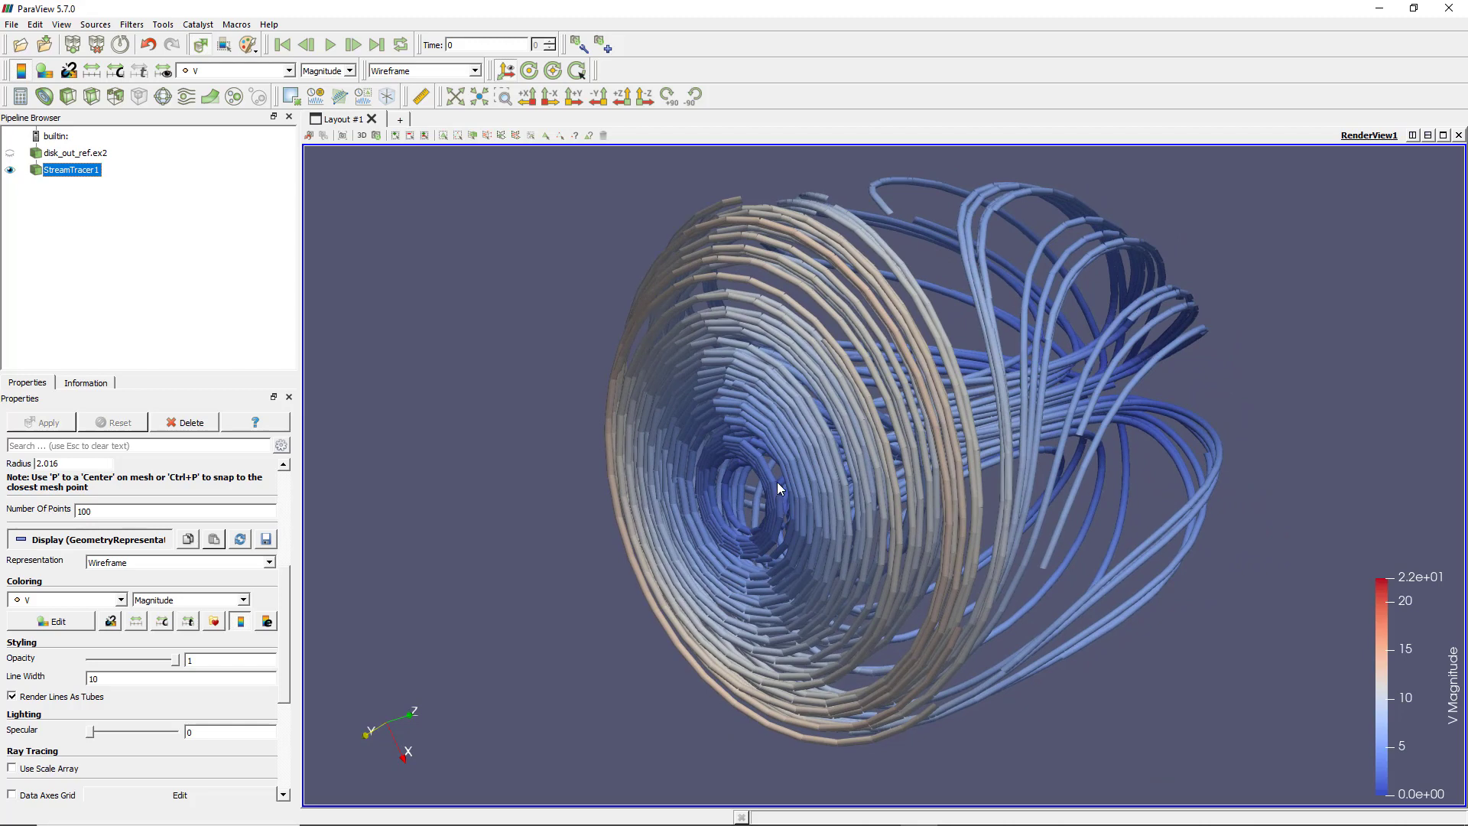
drag(870, 425, 878, 378)
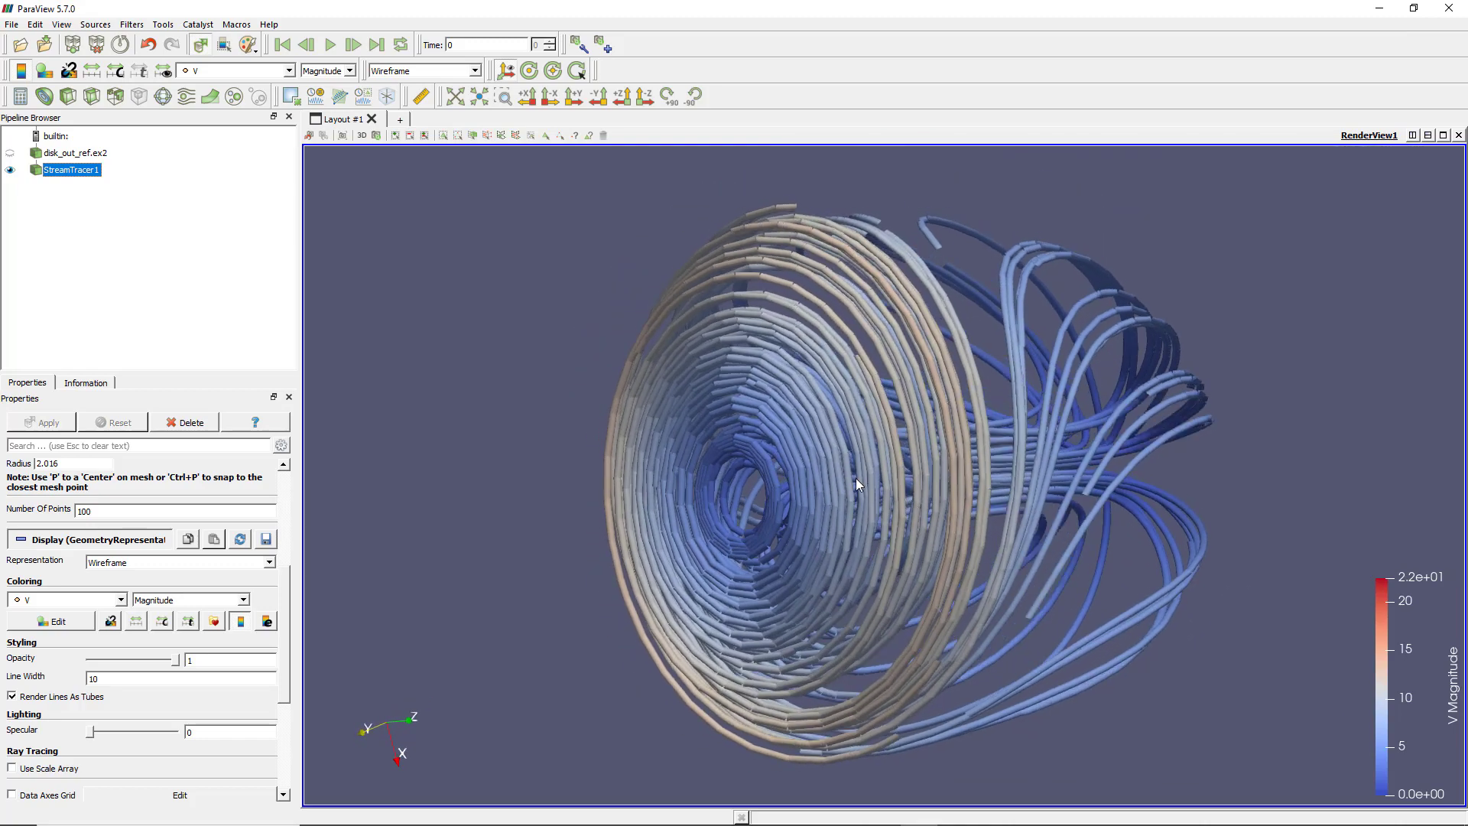
drag(942, 491, 979, 412)
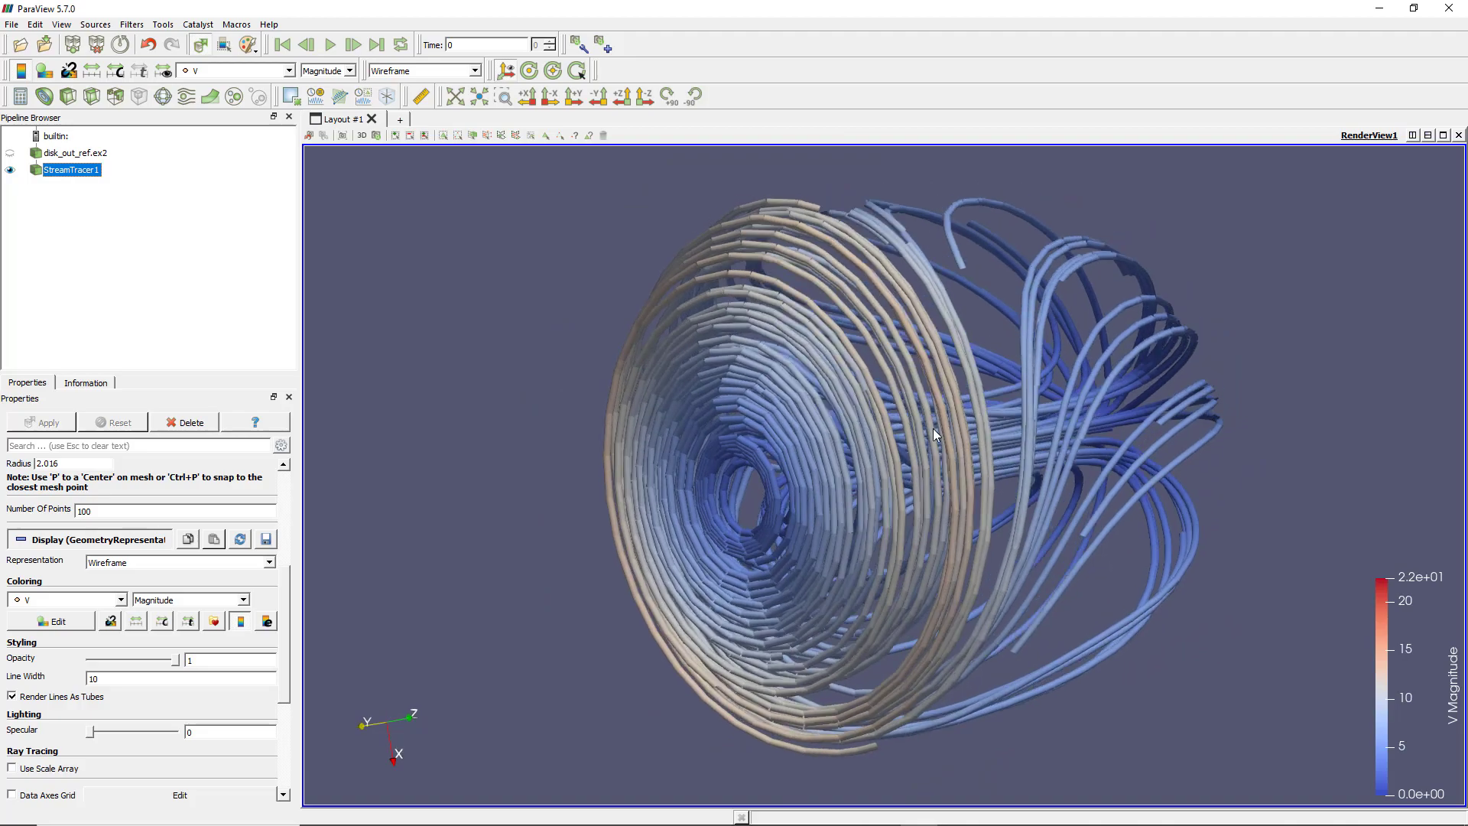